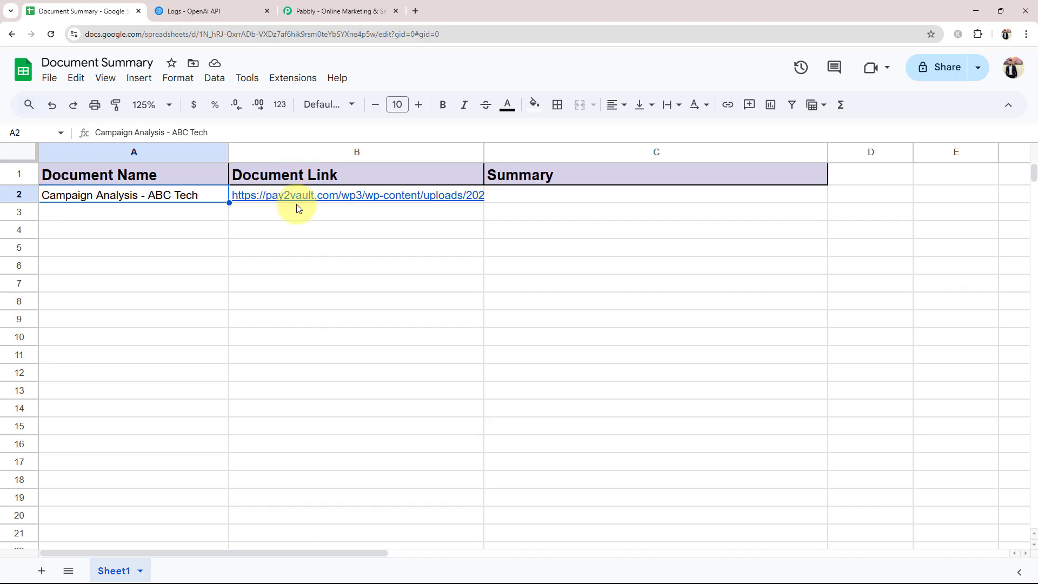
# Review the document link and the Summary cell in row 2 of the Document Summary sheet, alongside the OpenAI logs page.
pyautogui.click(298, 200)
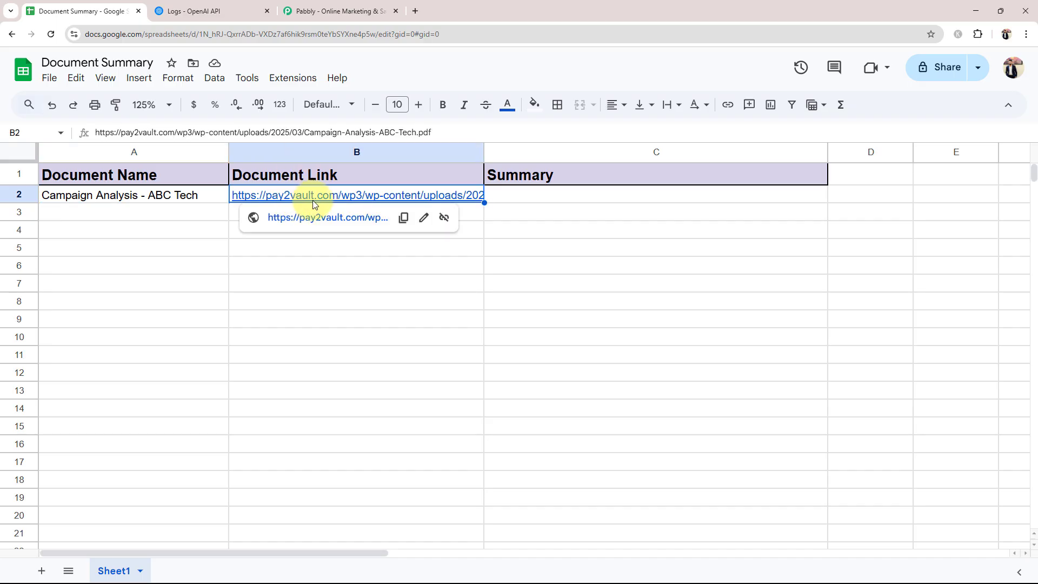
pyautogui.click(213, 6)
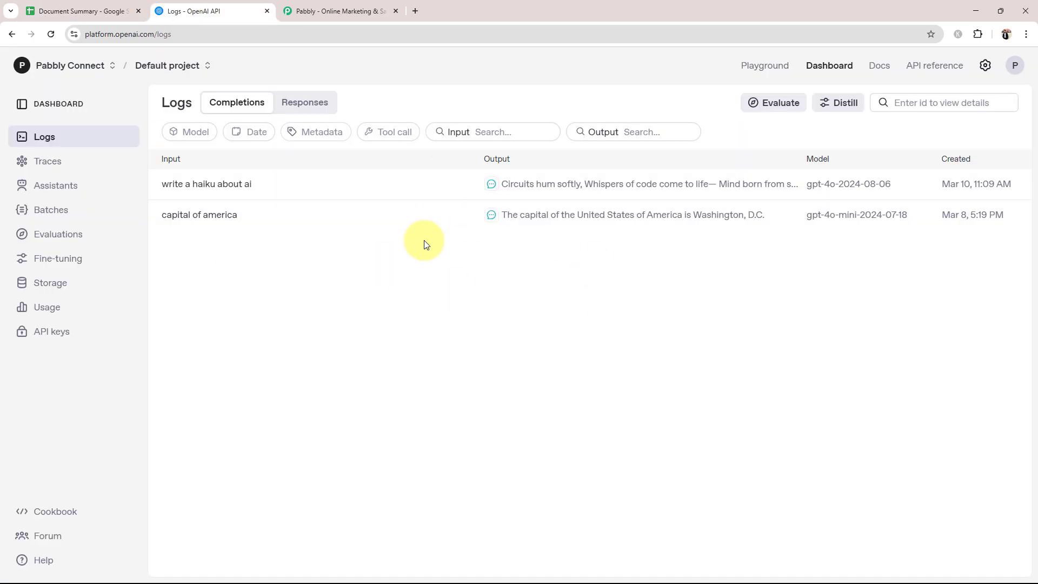
pyautogui.click(81, 11)
pyautogui.click(573, 203)
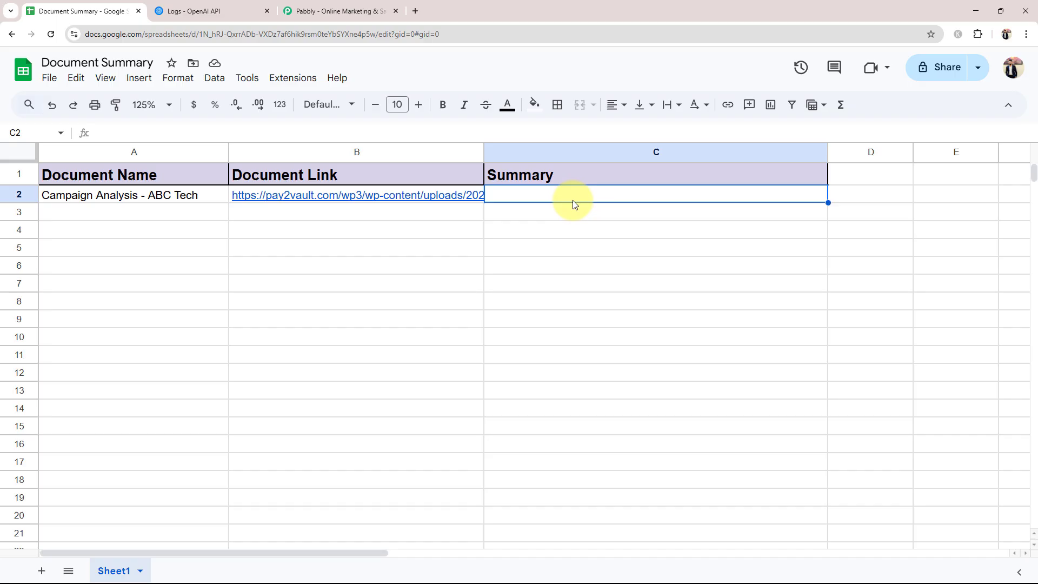
pyautogui.click(381, 195)
pyautogui.click(227, 8)
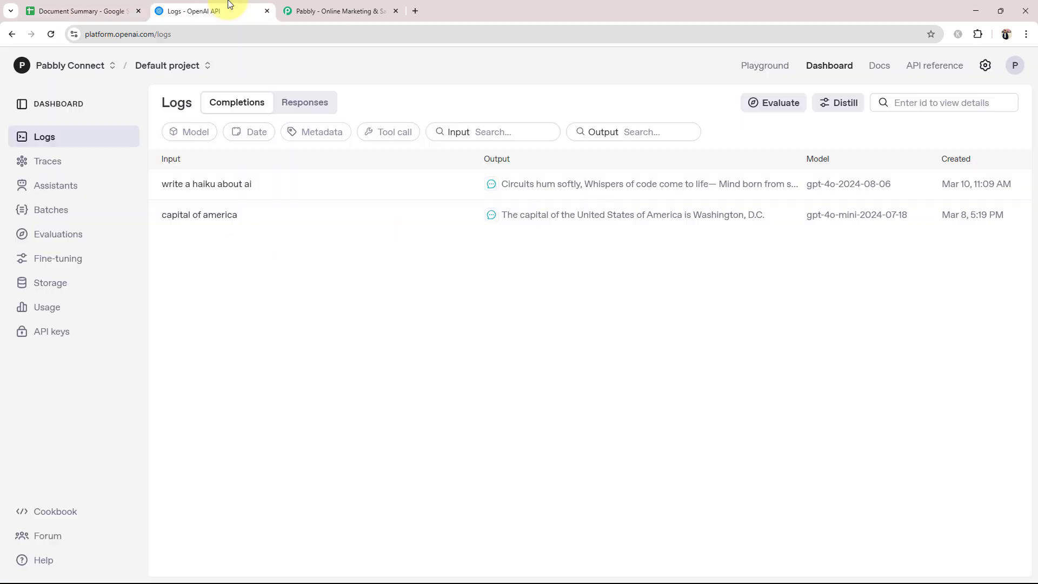
pyautogui.click(128, 8)
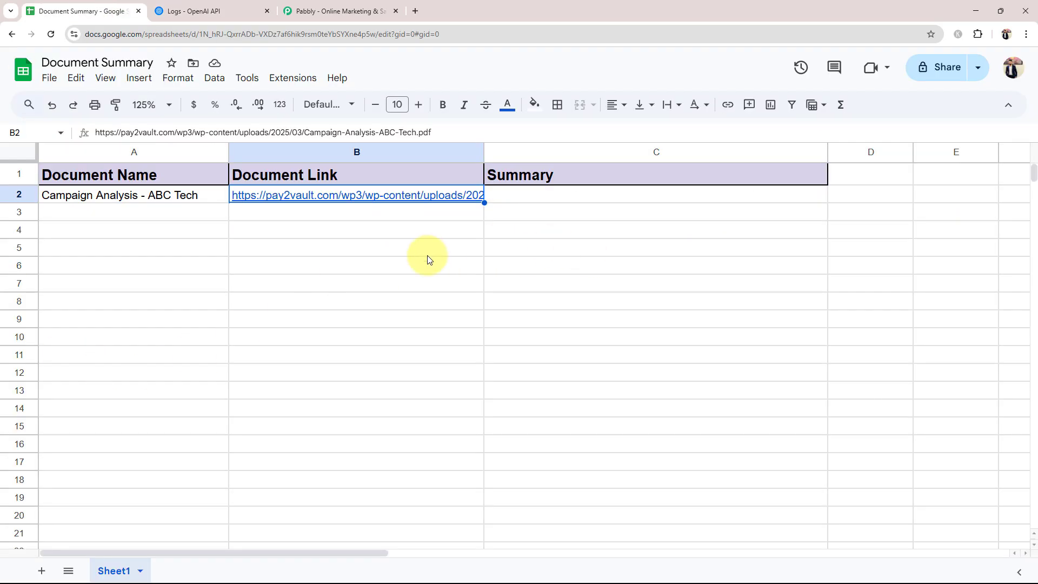
pyautogui.click(588, 195)
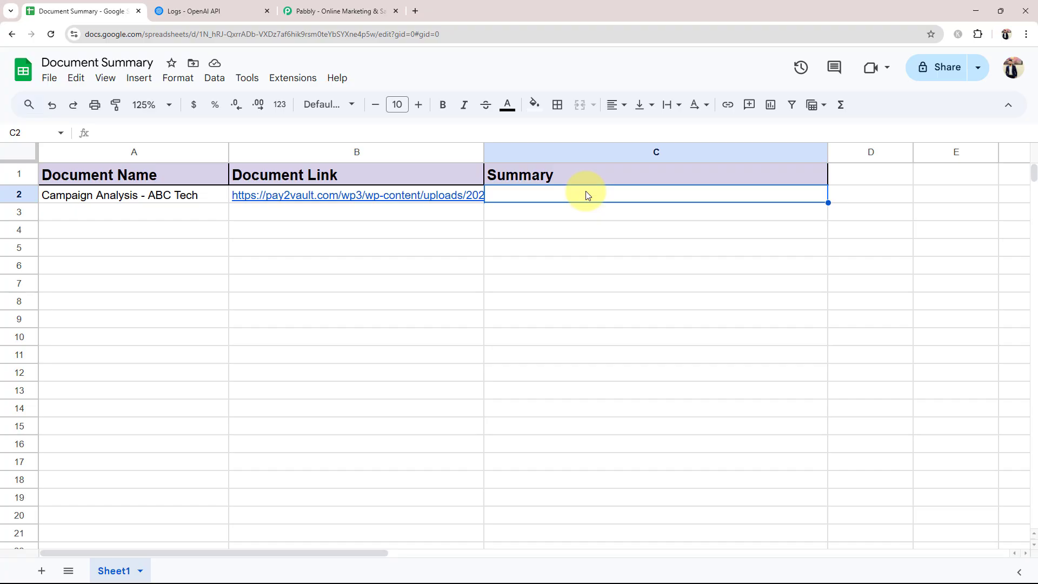
pyautogui.click(230, 10)
pyautogui.click(87, 10)
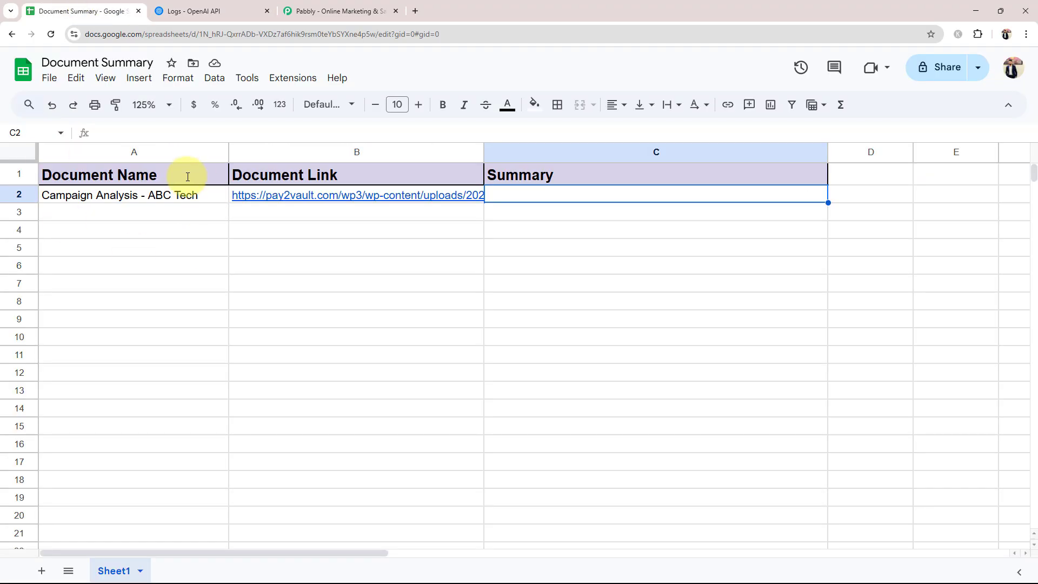
# Switch to the Pabbly website, sign in to the account and open Pabbly Connect.
pyautogui.click(307, 10)
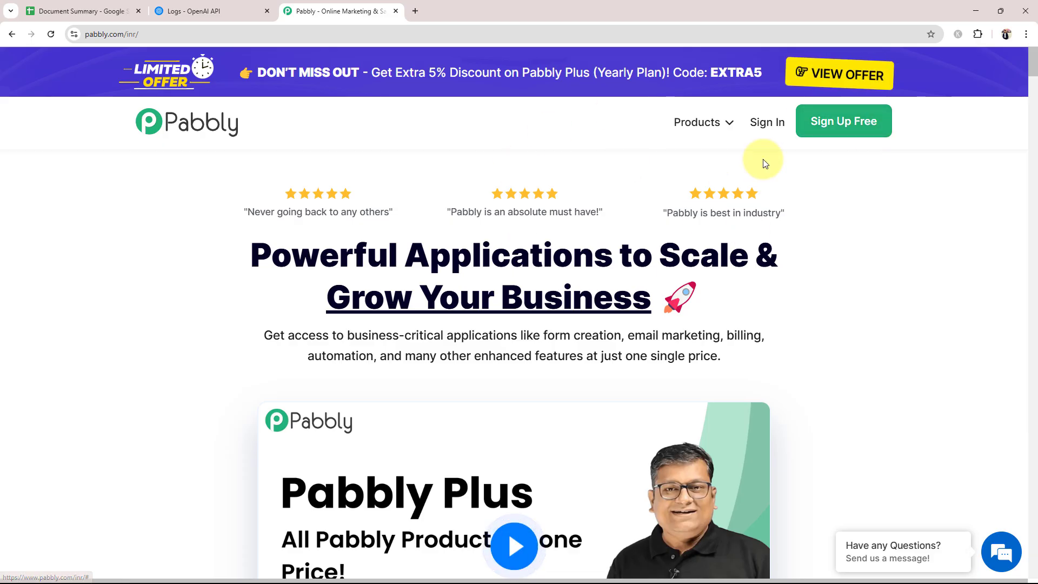
pyautogui.click(770, 123)
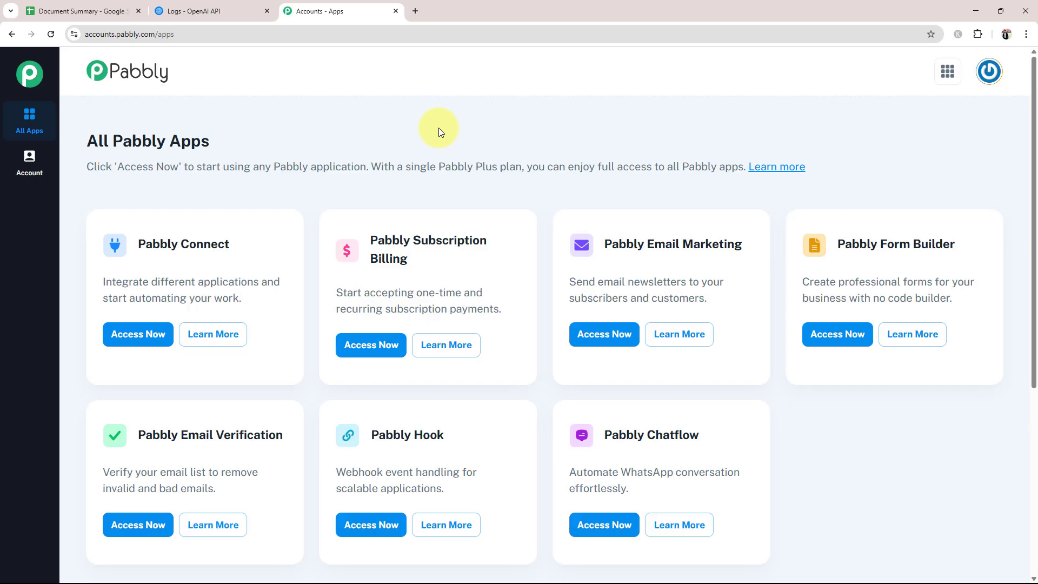
pyautogui.click(146, 336)
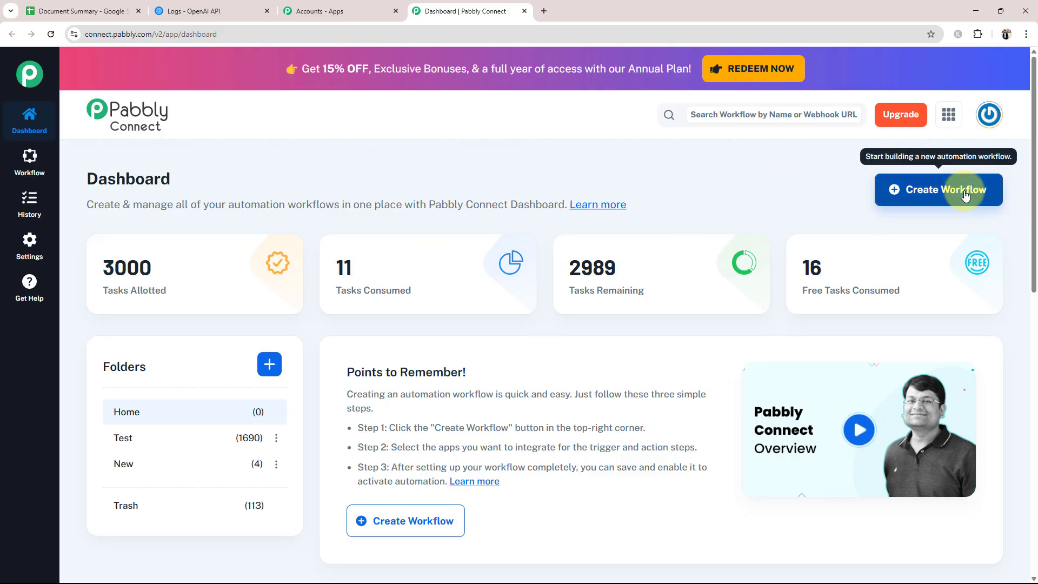
# Create a workflow named "How to Auto Generate Documents Summary using AI Agent" in the Home folder.
pyautogui.click(900, 195)
pyautogui.moveTo(429, 281); pyautogui.dragTo(313, 283)
pyautogui.press('BackSpace')
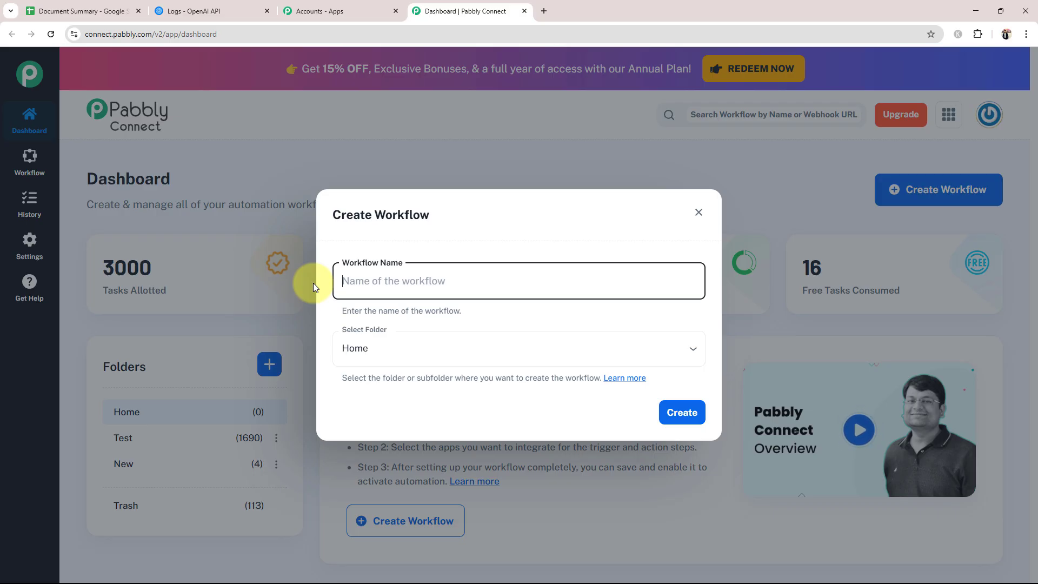
pyautogui.write('How to Auto Generate Documents Summary using AI Agent')
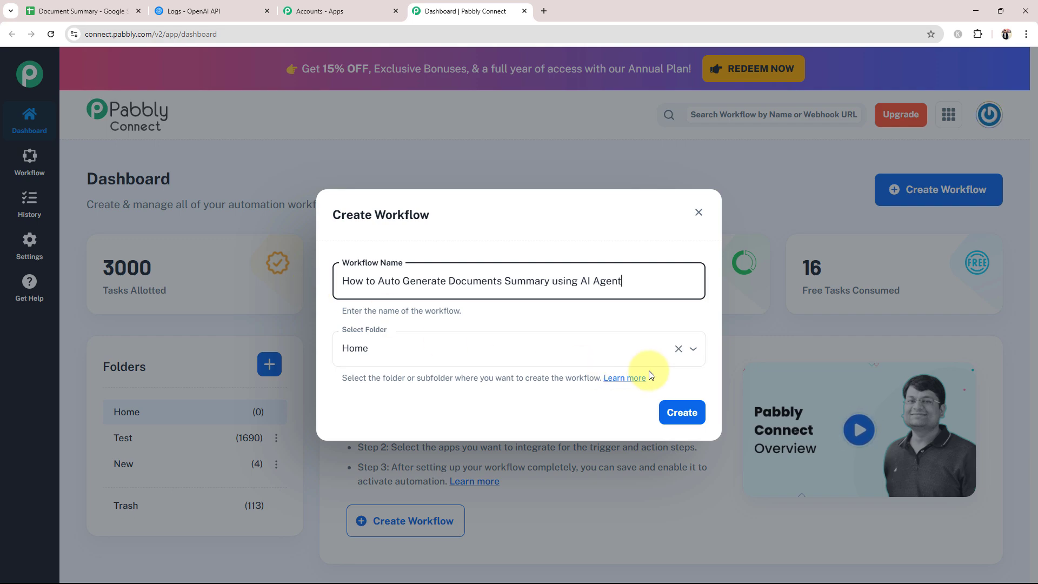
pyautogui.click(692, 349)
pyautogui.click(356, 382)
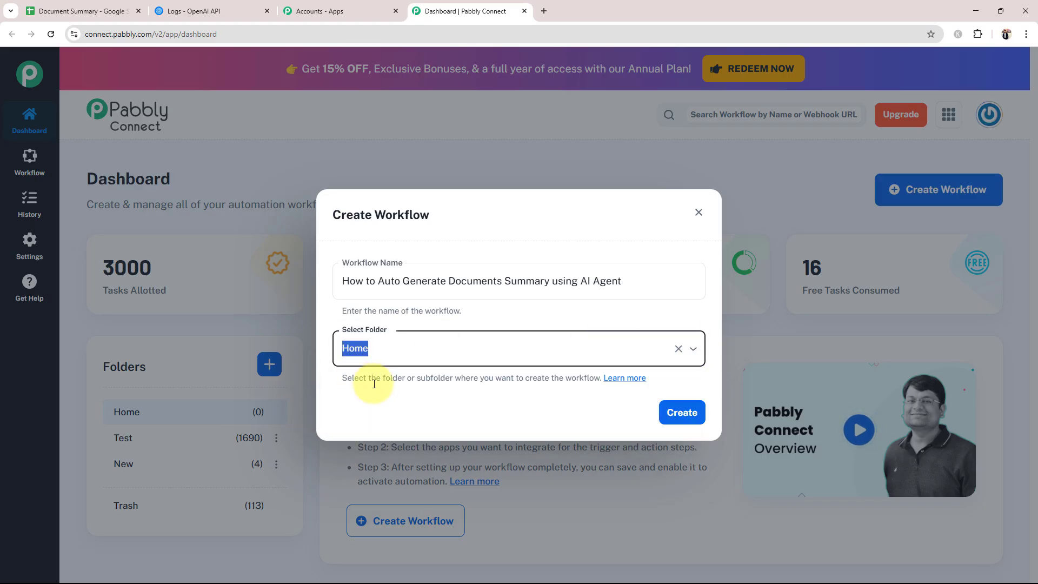
pyautogui.click(680, 413)
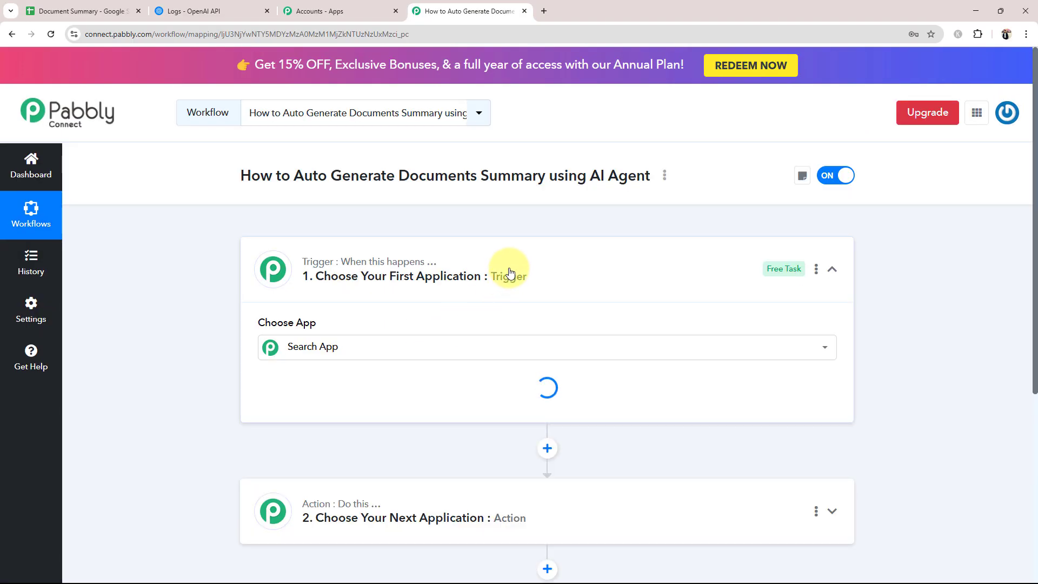
# Collapse the trigger step, then review the OpenAI logs page and the document name, link and Summary cells in the Document Summary sheet.
pyautogui.click(503, 272)
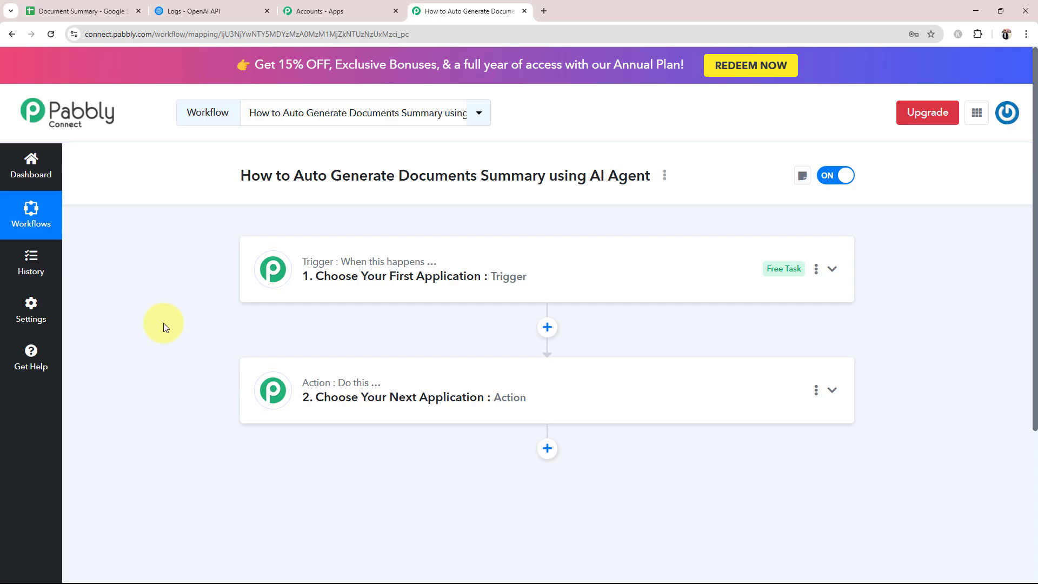
pyautogui.click(194, 11)
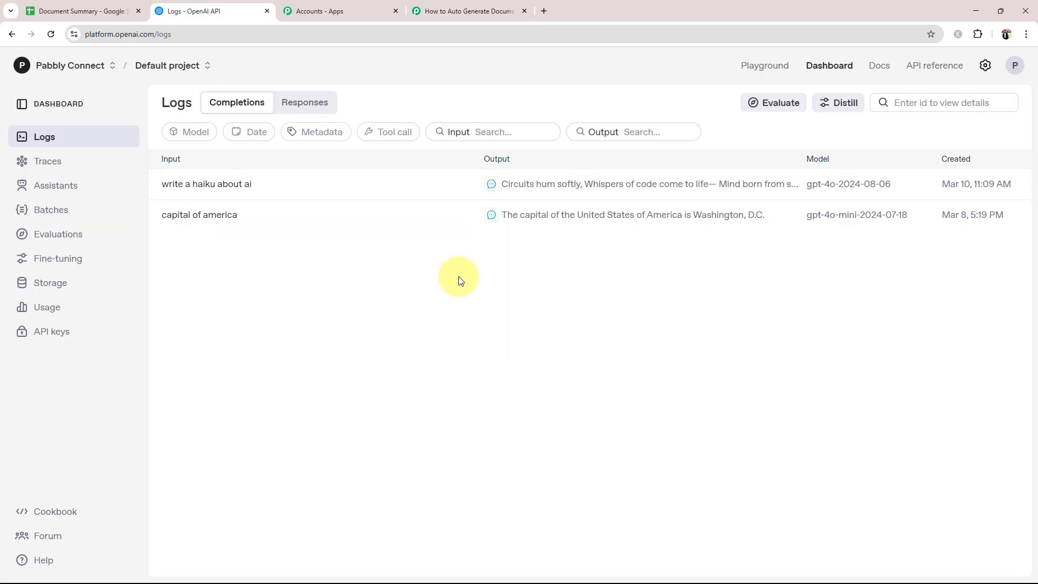
pyautogui.click(32, 11)
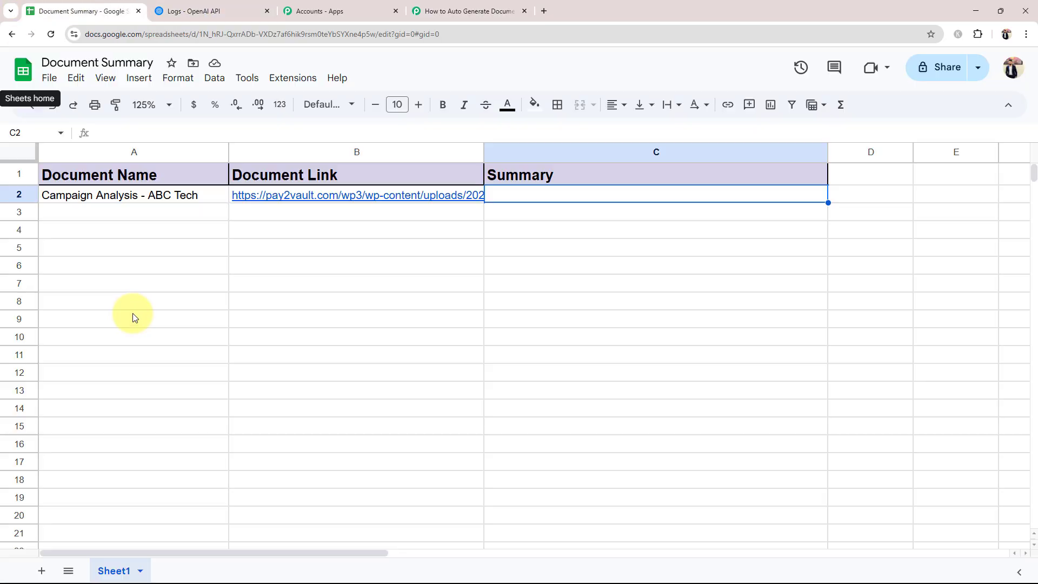
pyautogui.click(109, 193)
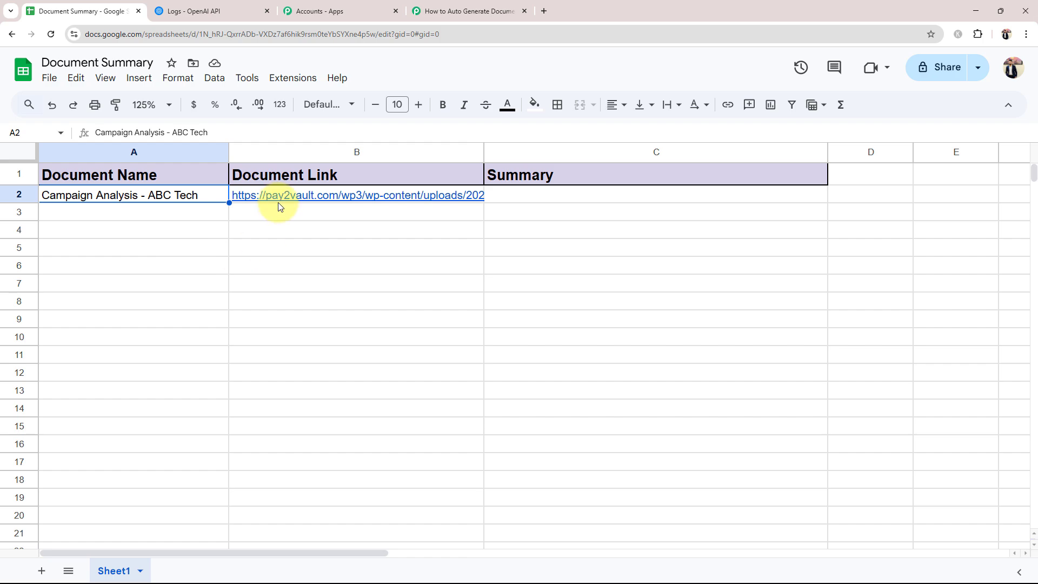
pyautogui.moveTo(276, 196)
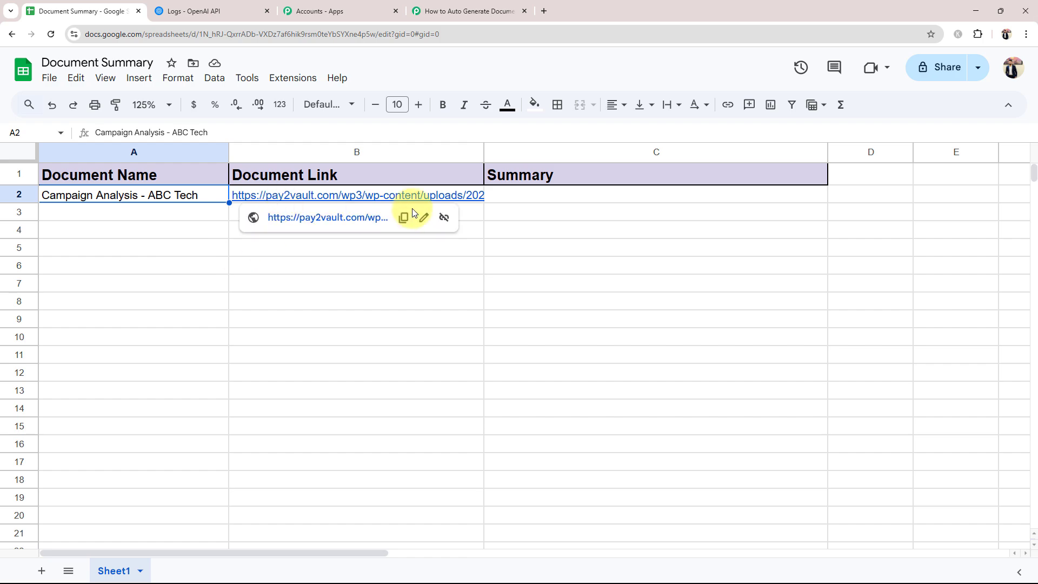
pyautogui.click(203, 8)
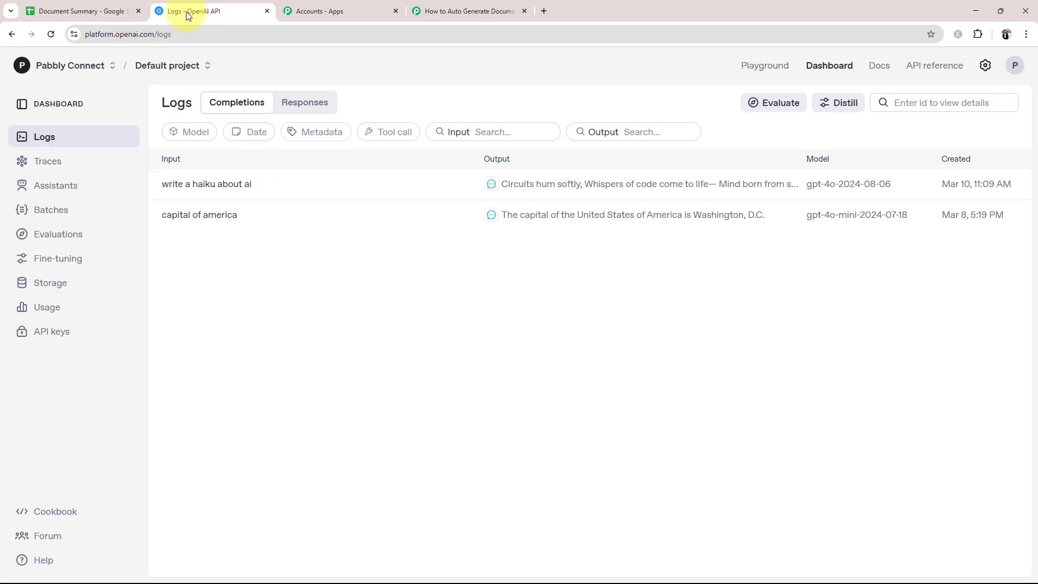
pyautogui.click(99, 8)
pyautogui.click(489, 200)
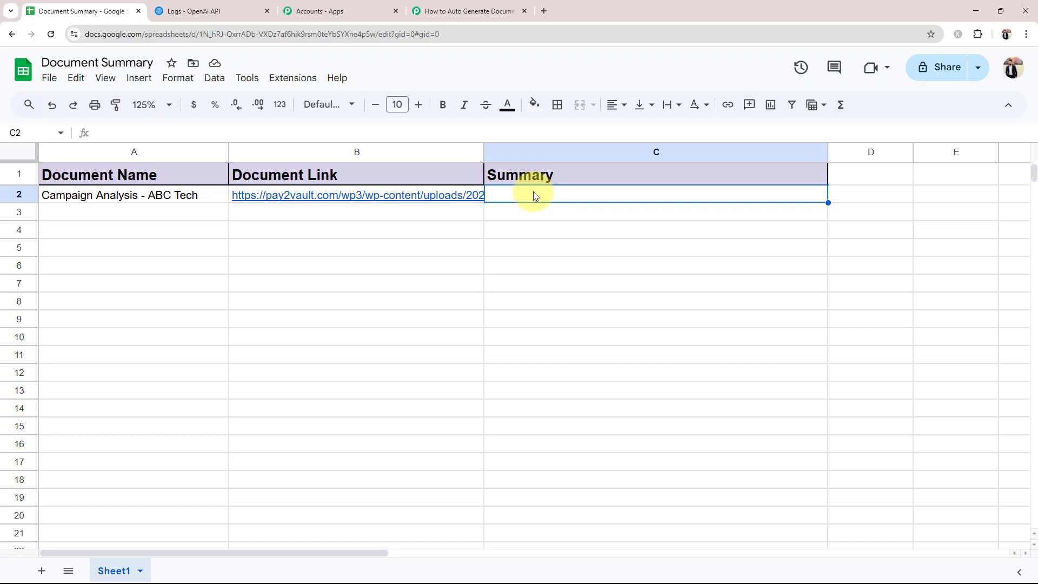
# In the Pabbly Connect workflow, set the trigger to Google Sheets with the event New or Updated Spreadsheet Row.
pyautogui.click(491, 12)
pyautogui.click(292, 301)
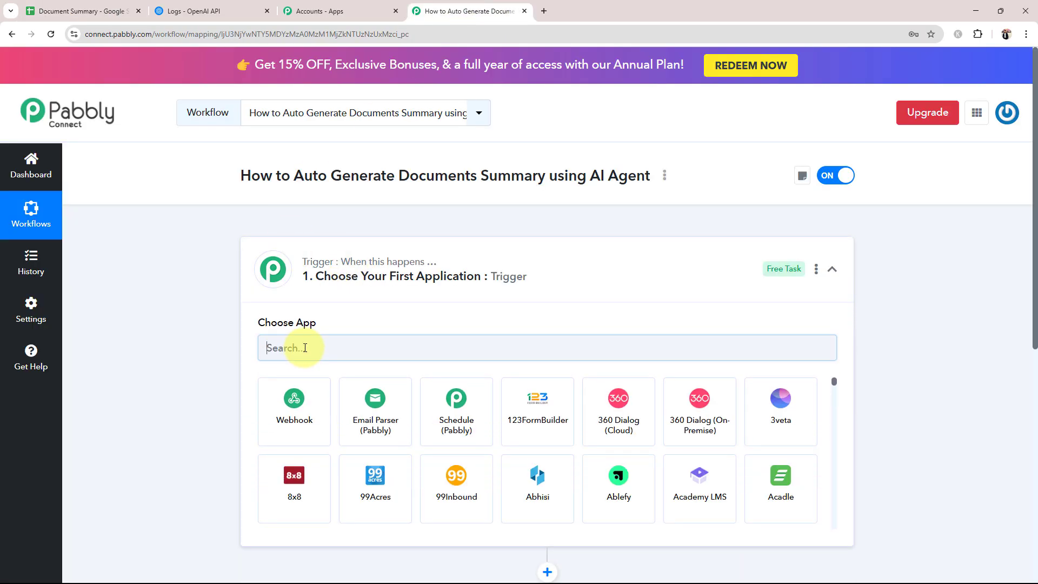
pyautogui.click(305, 348)
pyautogui.write('Google')
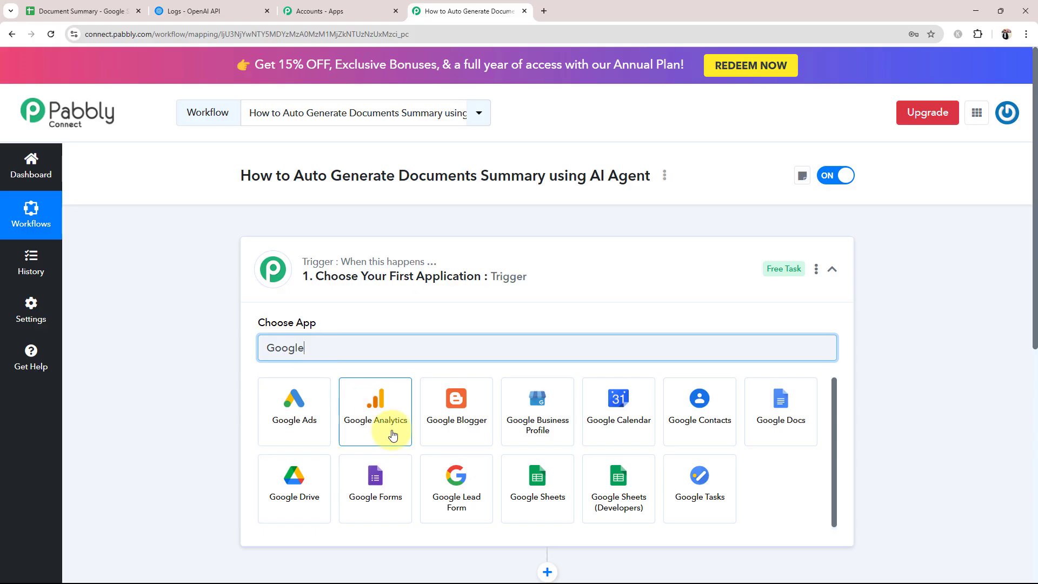
pyautogui.click(549, 471)
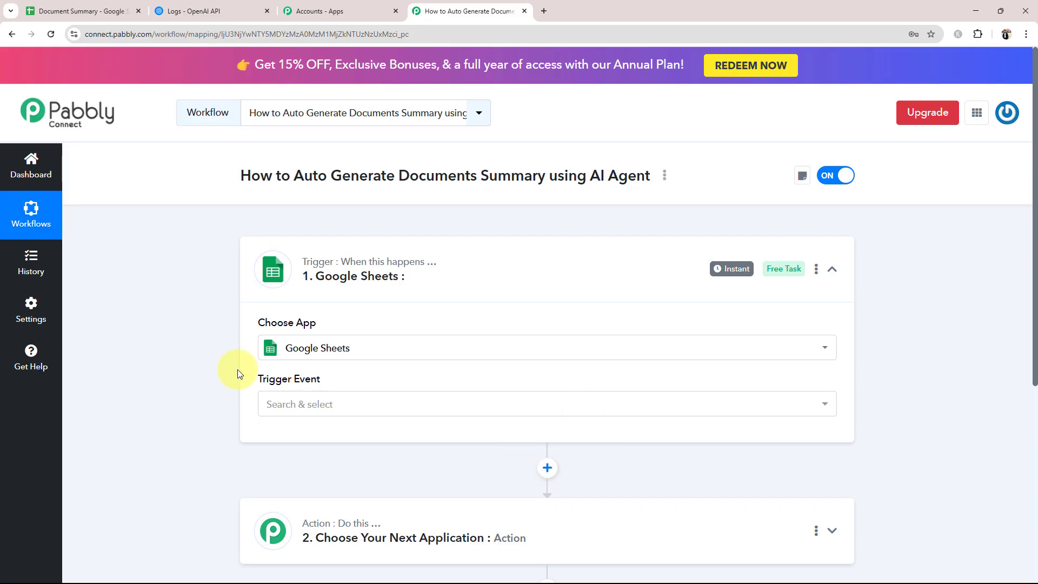
pyautogui.click(297, 403)
pyautogui.click(297, 474)
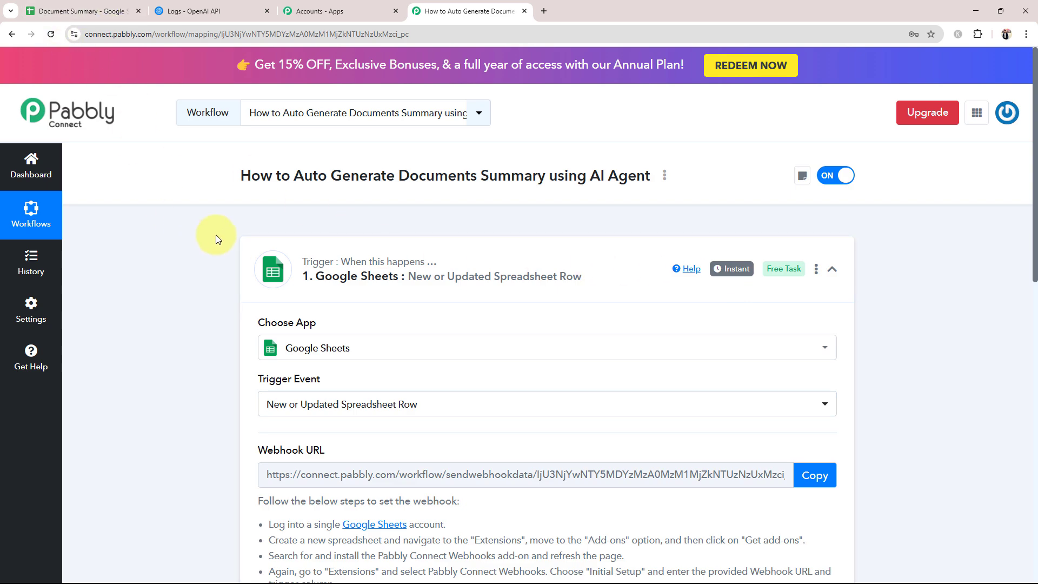
# Start capturing the Google Sheets trigger's webhook response and copy its webhook URL, consulting the webhook setup instructions.
pyautogui.scroll(-6, 215, 235)
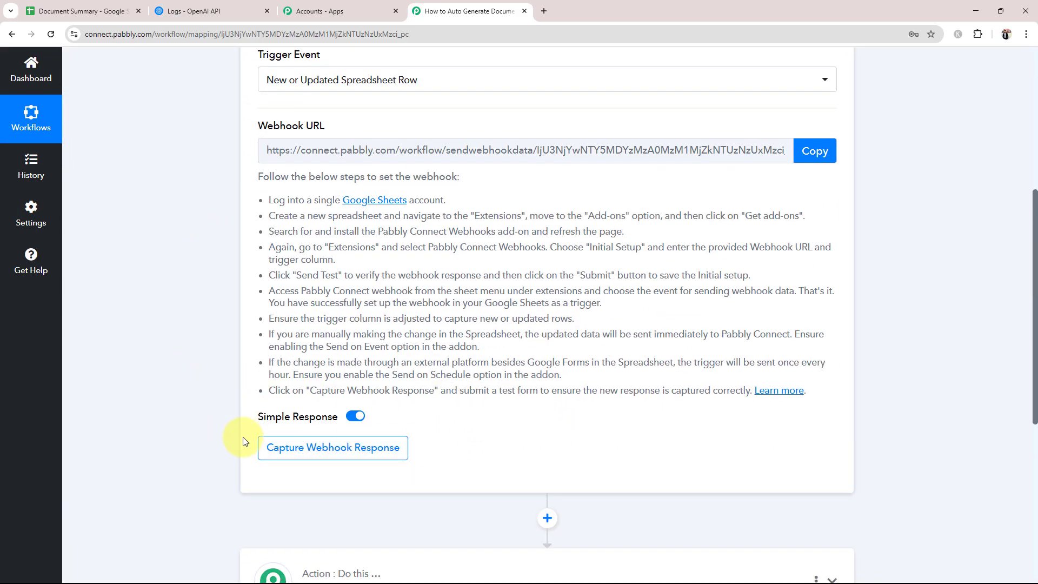
pyautogui.click(377, 446)
pyautogui.scroll(3, 371, 439)
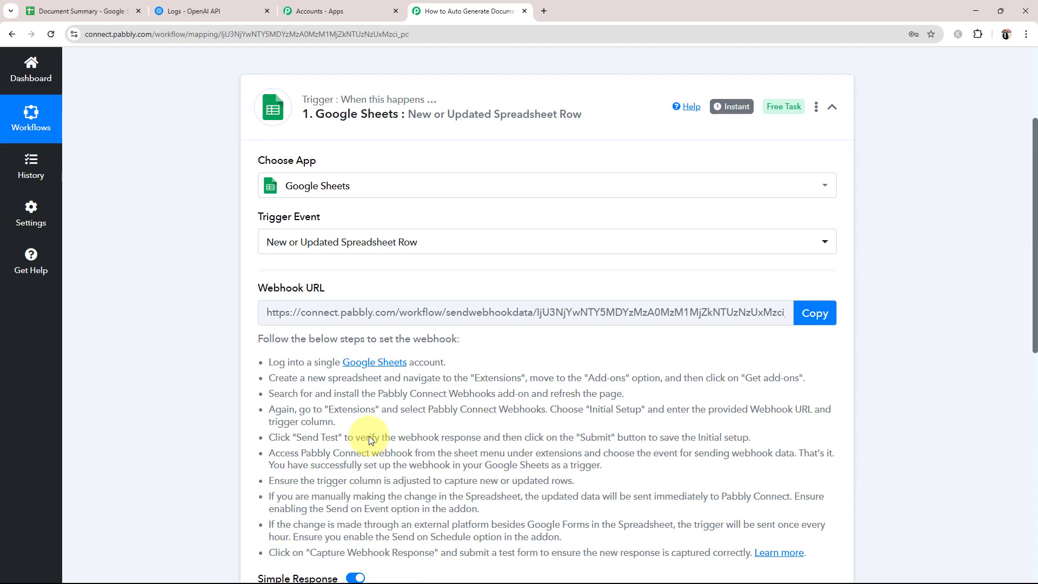
pyautogui.scroll(-2, 369, 435)
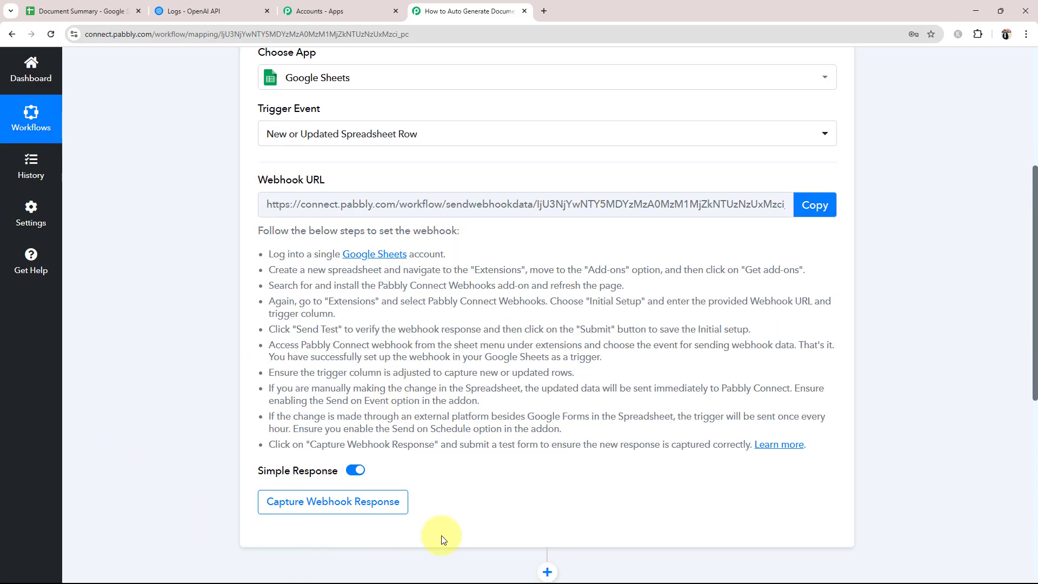
pyautogui.scroll(3, 296, 443)
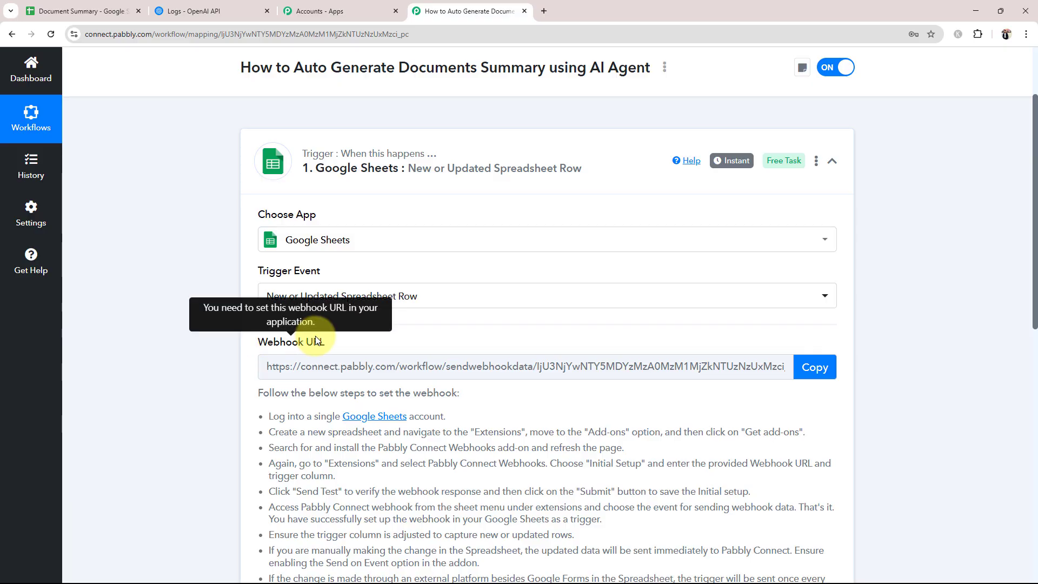
pyautogui.click(798, 368)
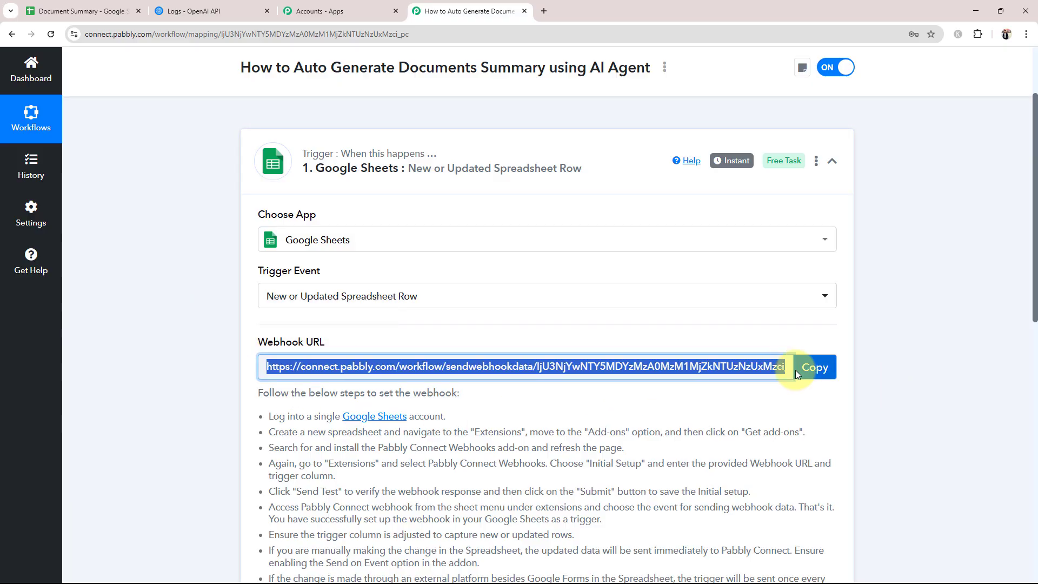
pyautogui.scroll(-2, 242, 424)
pyautogui.moveTo(269, 308); pyautogui.dragTo(741, 514)
pyautogui.click(742, 527)
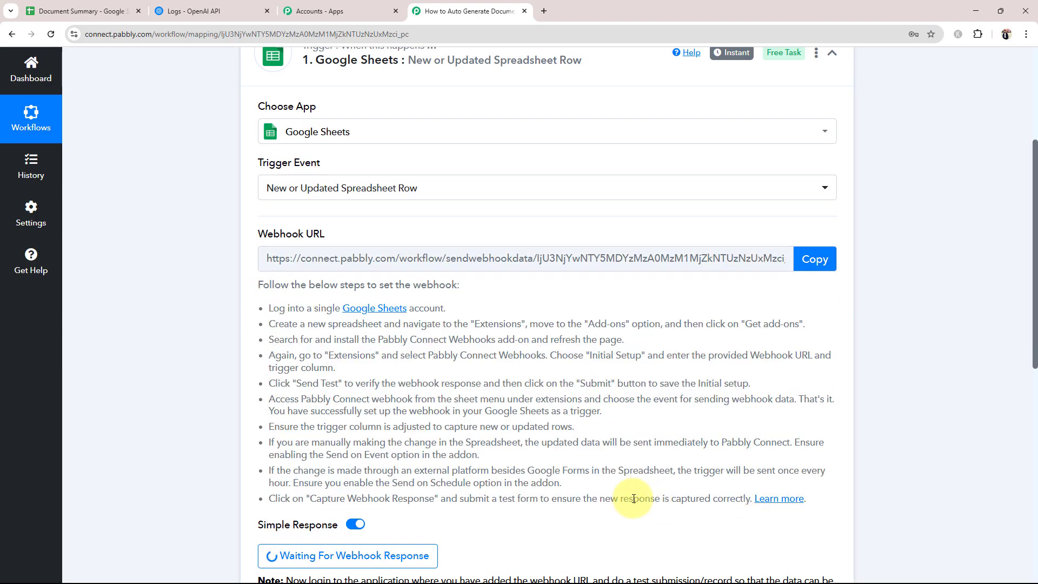
pyautogui.scroll(1, 627, 495)
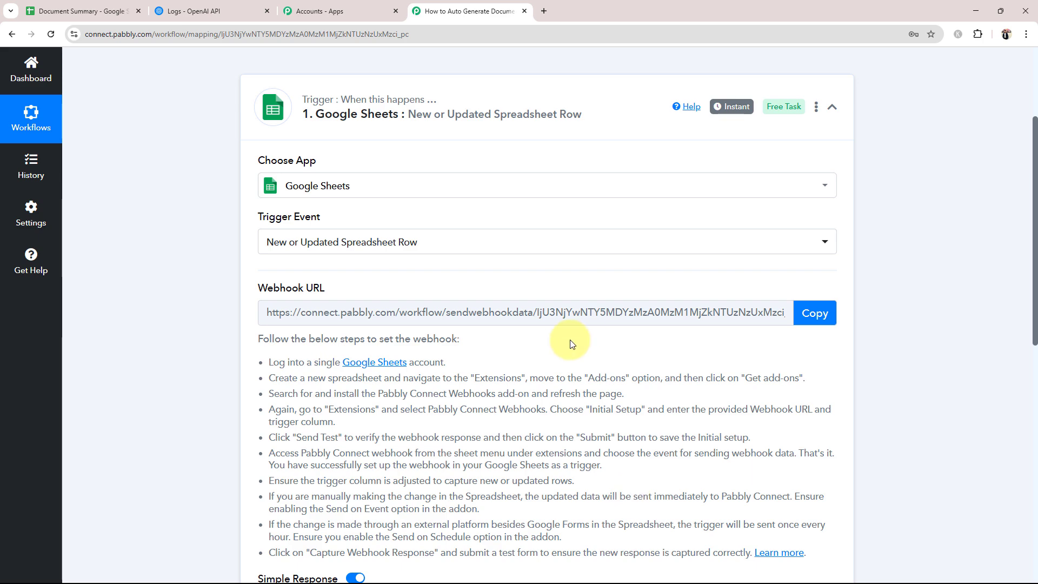
# Switch to the Document Summary sheet, search the add-on marketplace for Pabbly Connect Webhooks to check its installation, and close the marketplace.
pyautogui.click(76, 11)
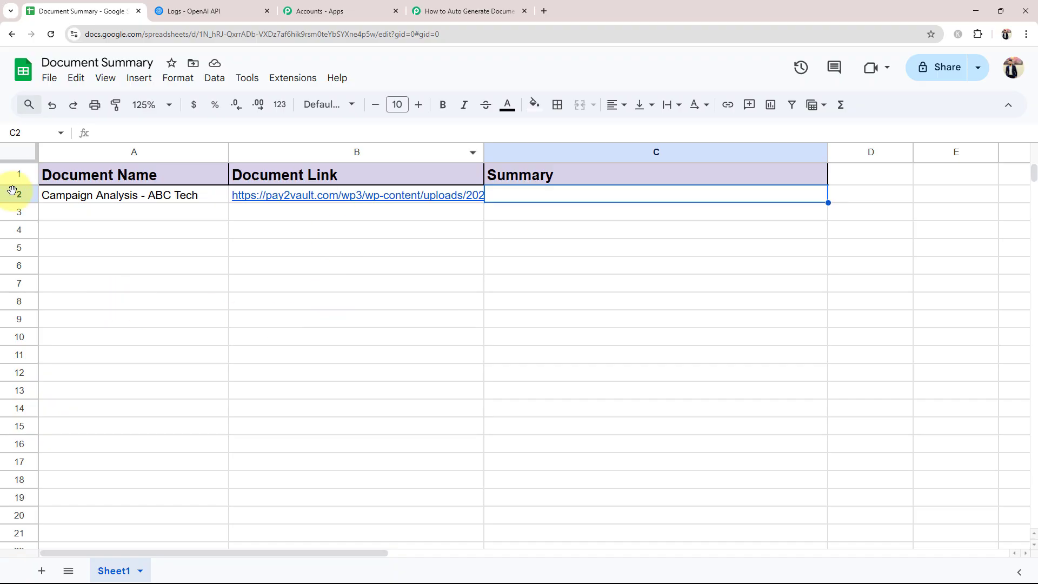
pyautogui.click(279, 76)
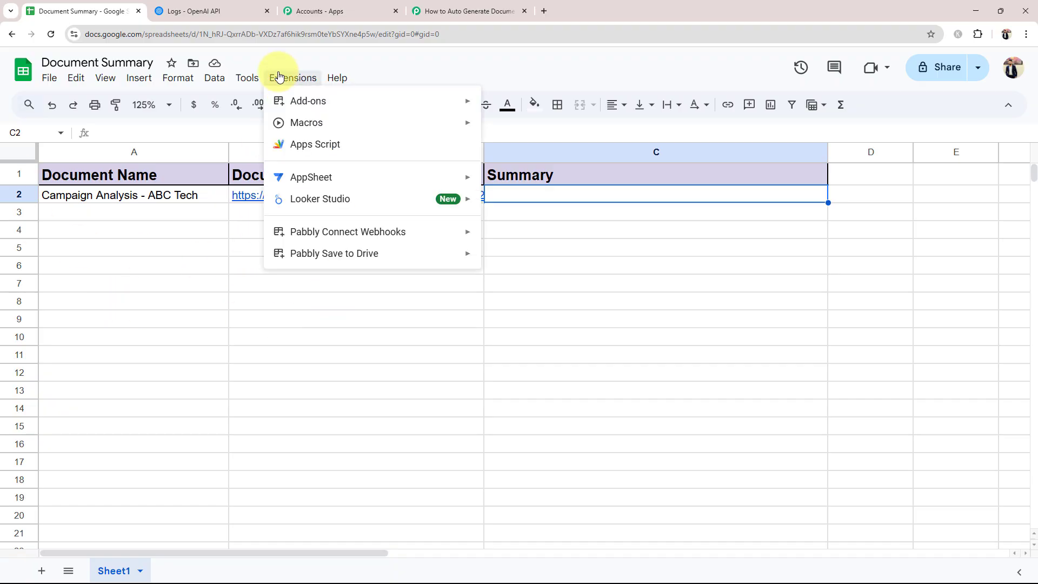
pyautogui.moveTo(282, 98)
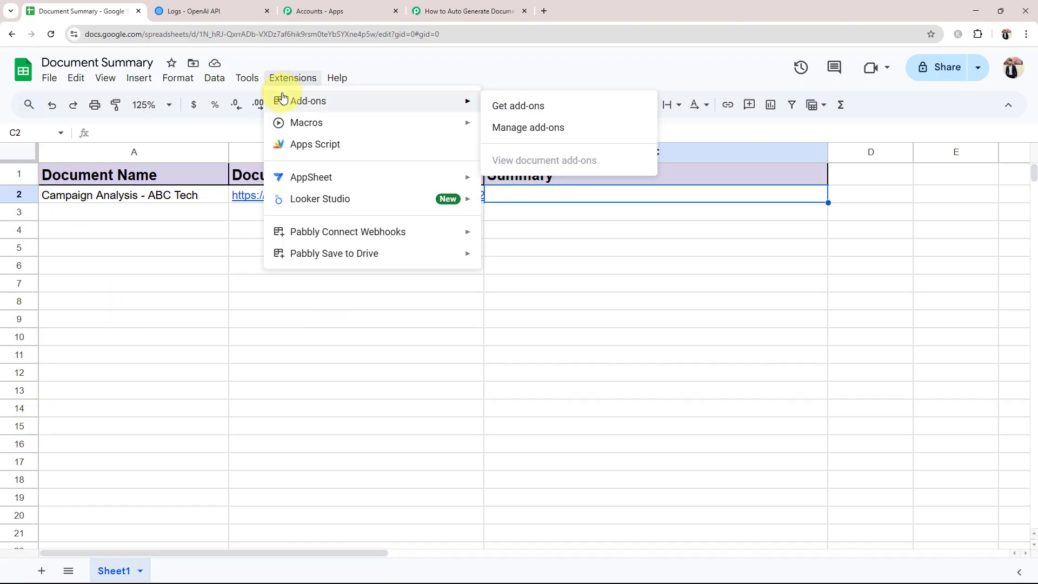
pyautogui.click(529, 105)
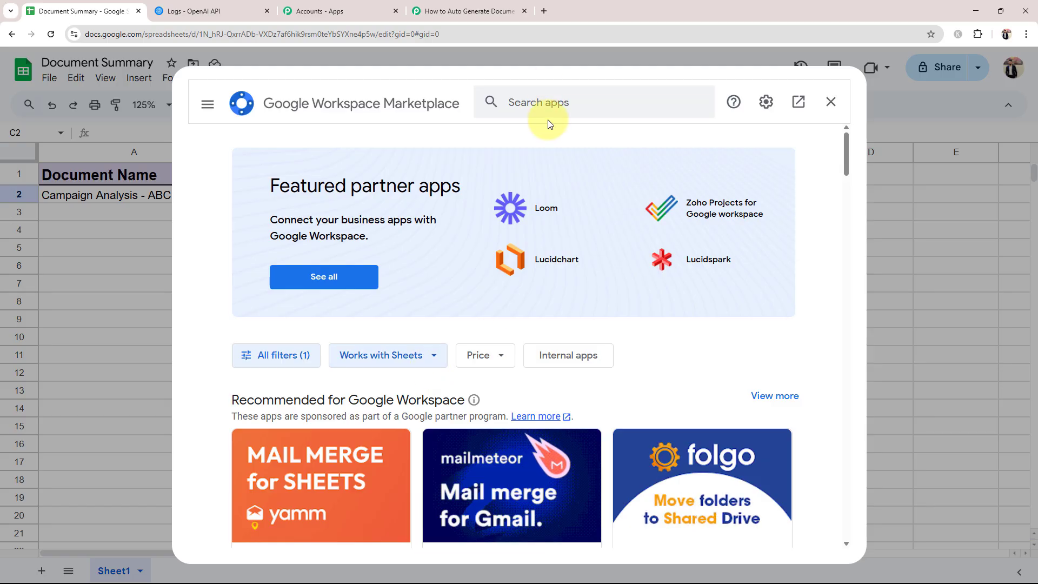
pyautogui.click(547, 110)
pyautogui.write('Pa')
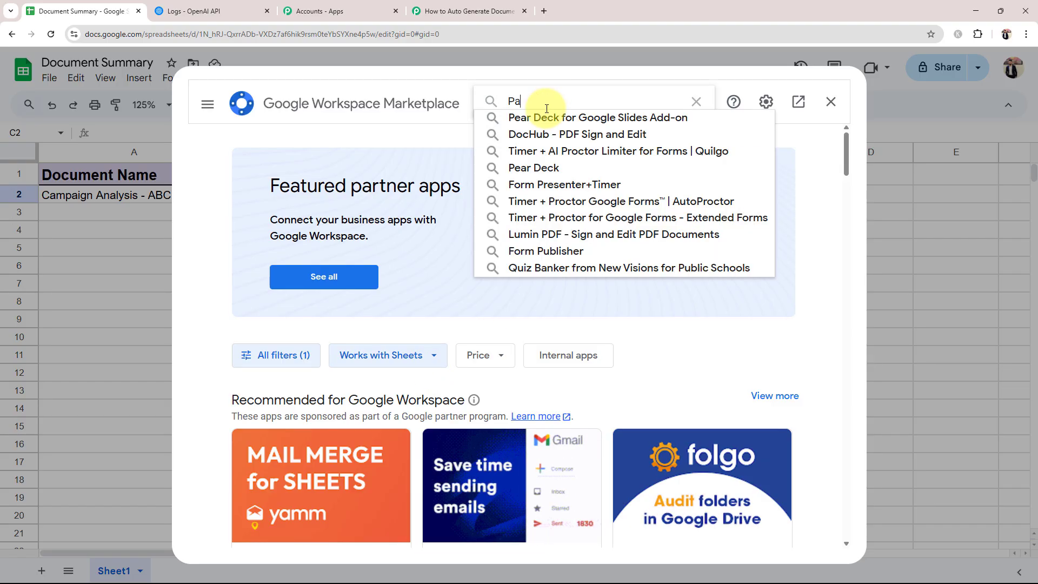
pyautogui.write('bbly')
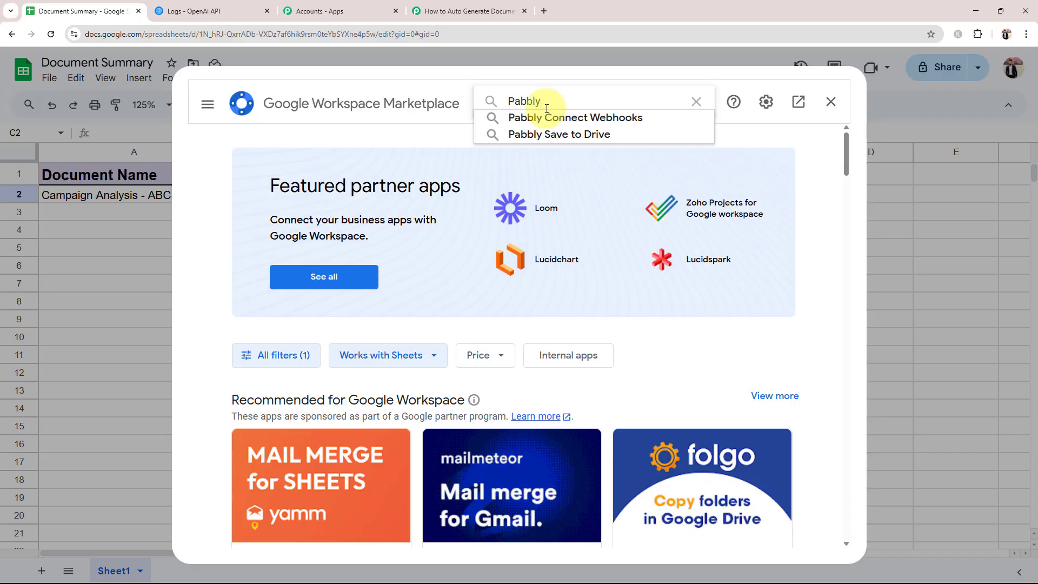
pyautogui.click(553, 121)
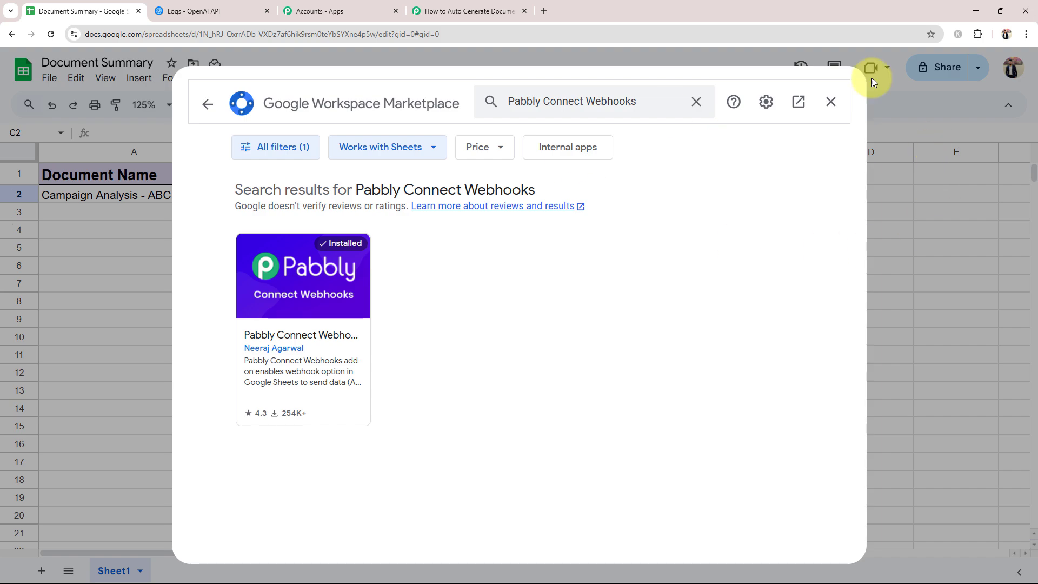
pyautogui.click(831, 102)
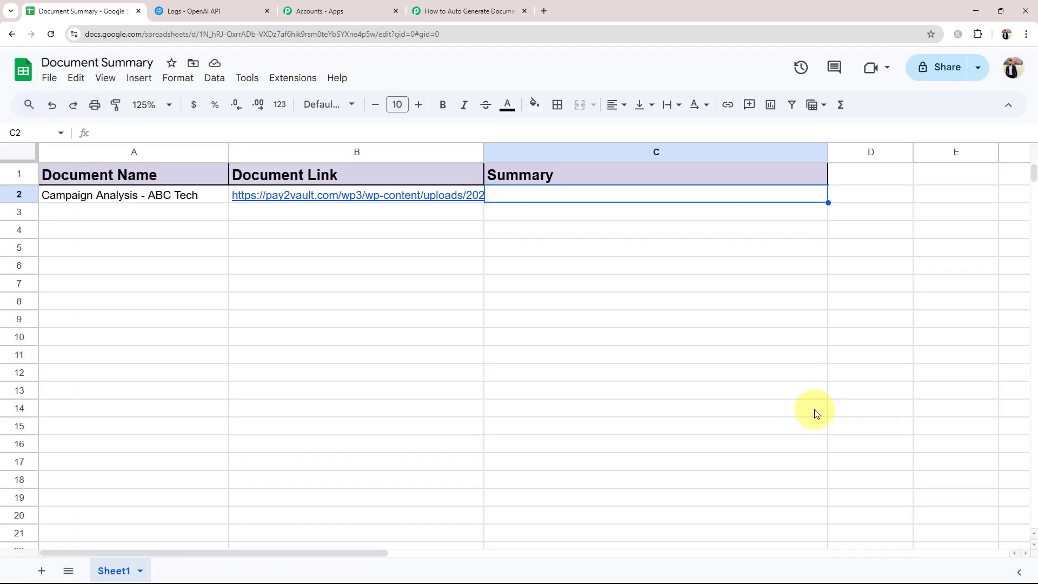
# Open the Pabbly Connect Webhooks initial setup for Sheet1 and paste in the webhook URL copied from the Pabbly Connect workflow.
pyautogui.moveTo(251, 209)
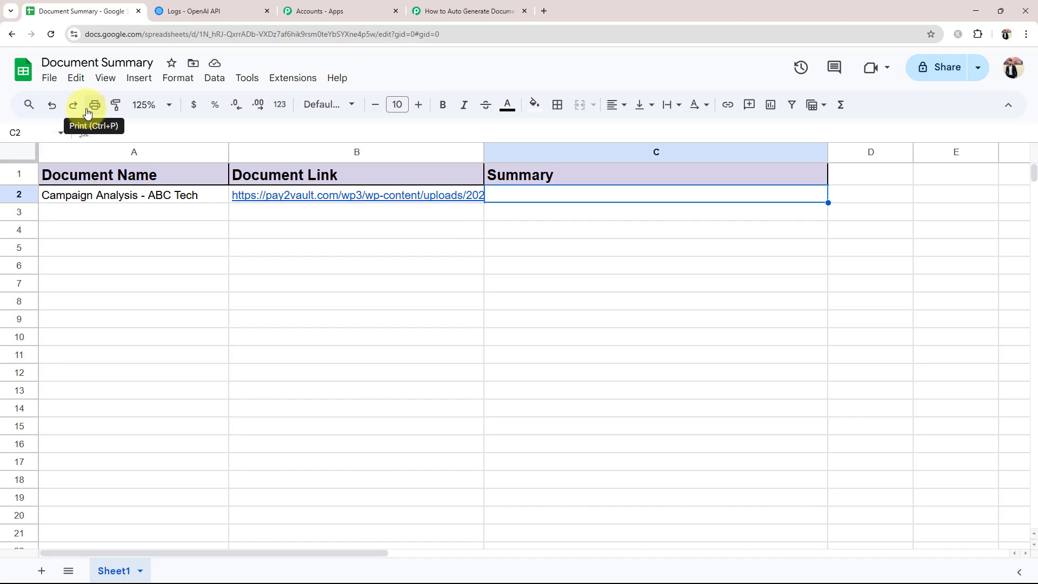
pyautogui.click(278, 87)
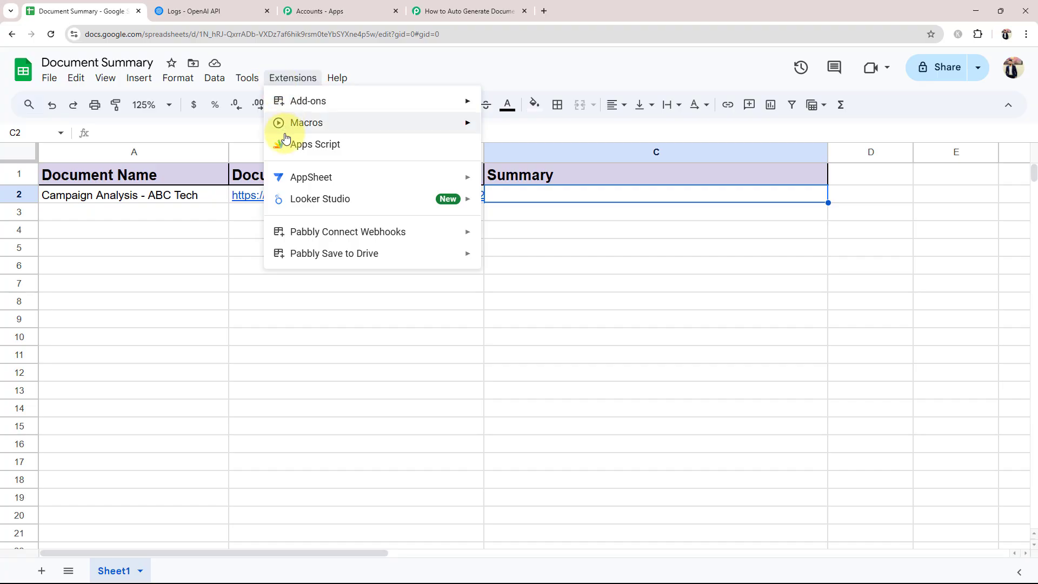
pyautogui.moveTo(348, 233)
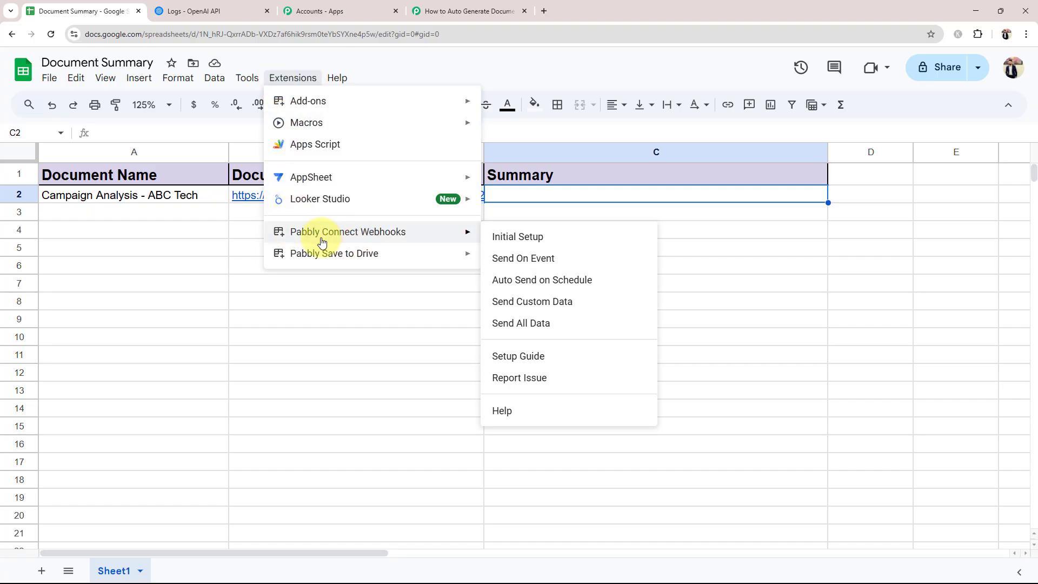
pyautogui.click(510, 238)
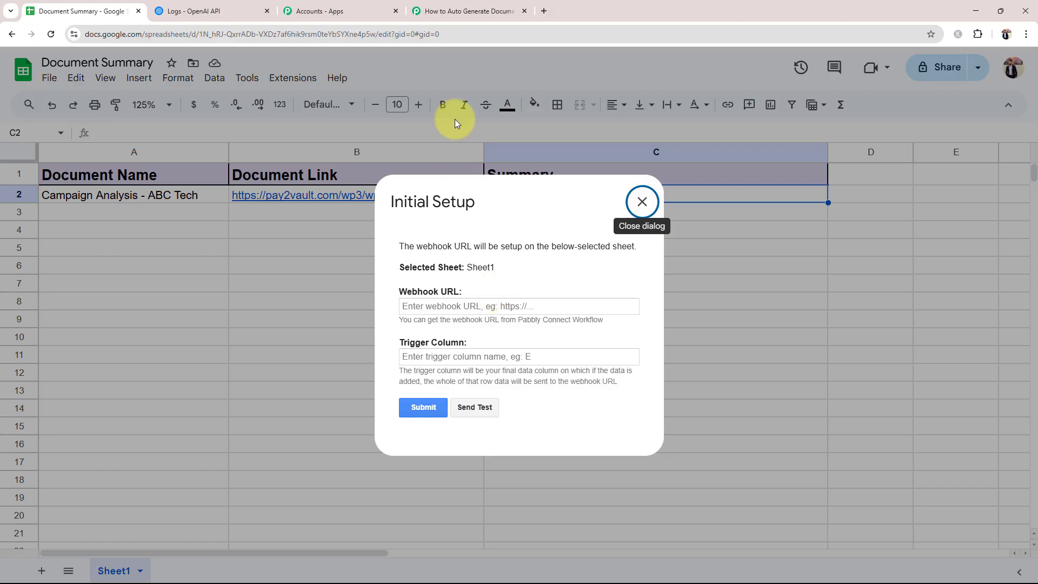
pyautogui.click(465, 11)
pyautogui.click(818, 315)
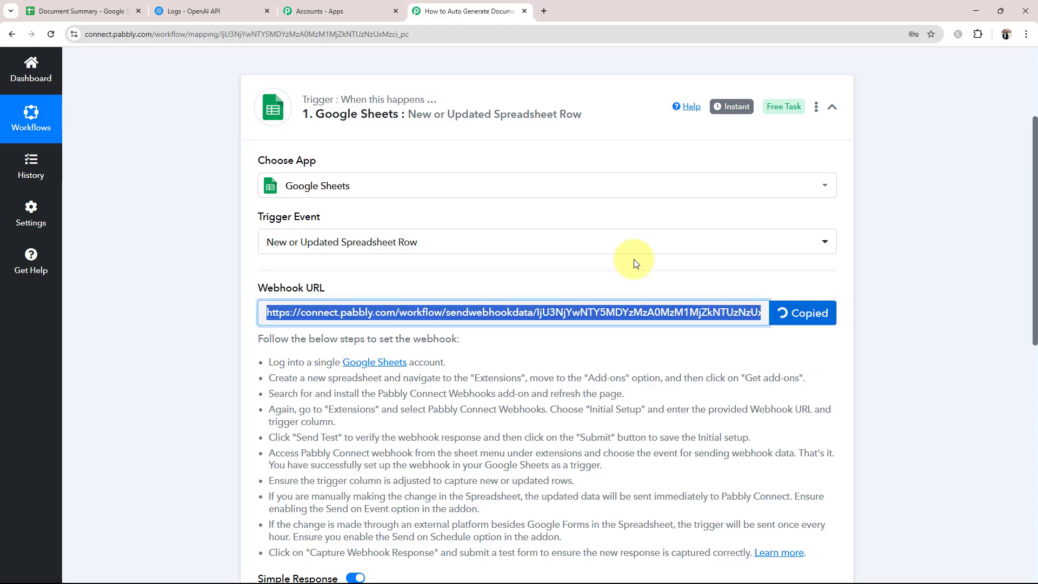
pyautogui.click(82, 11)
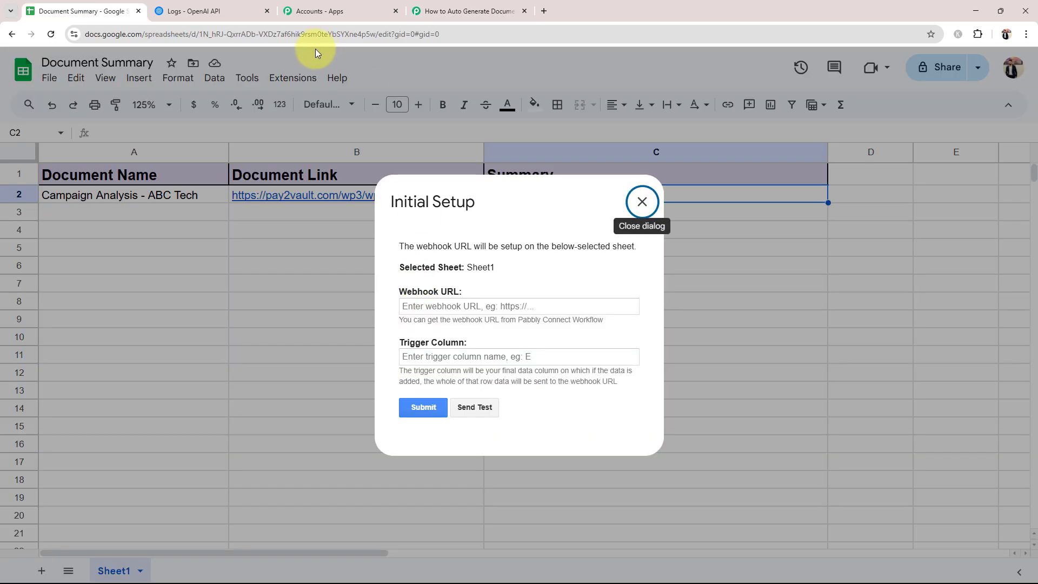
pyautogui.click(461, 311)
pyautogui.hotkey('ctrl', 'v')
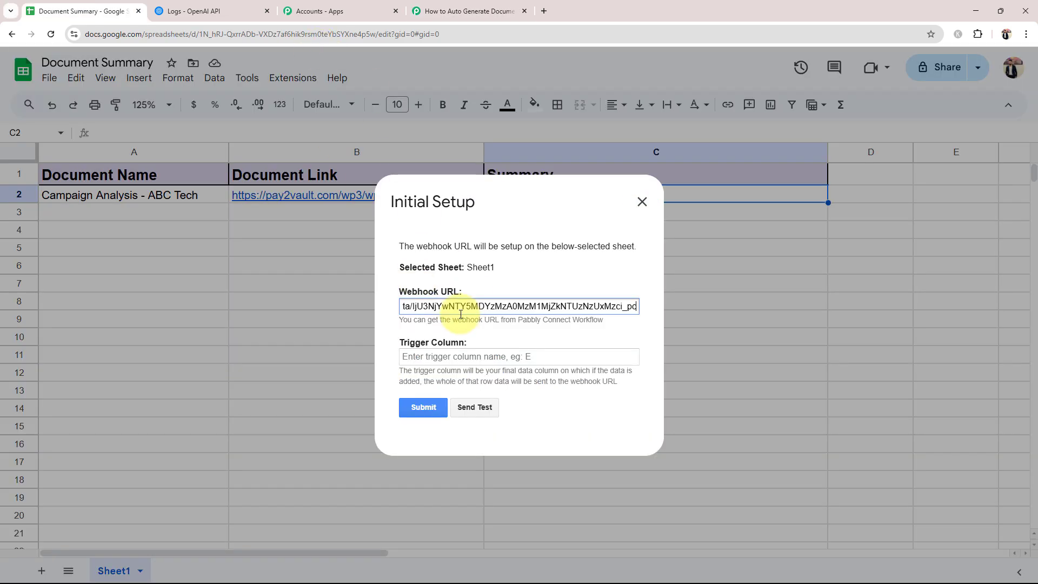
pyautogui.click(501, 279)
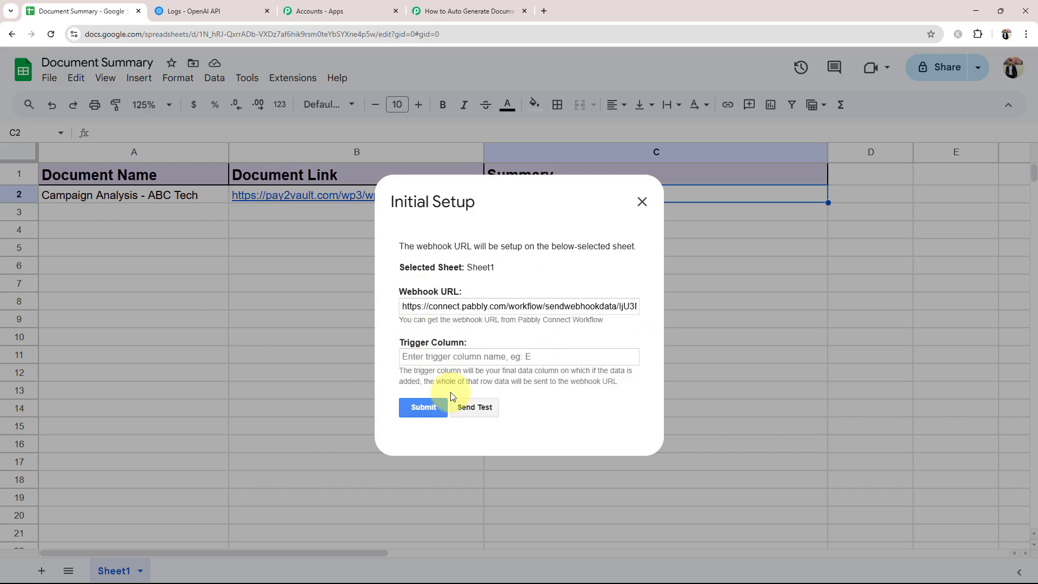
# Set the trigger column to B and submit the webhook's initial setup.
pyautogui.click(418, 358)
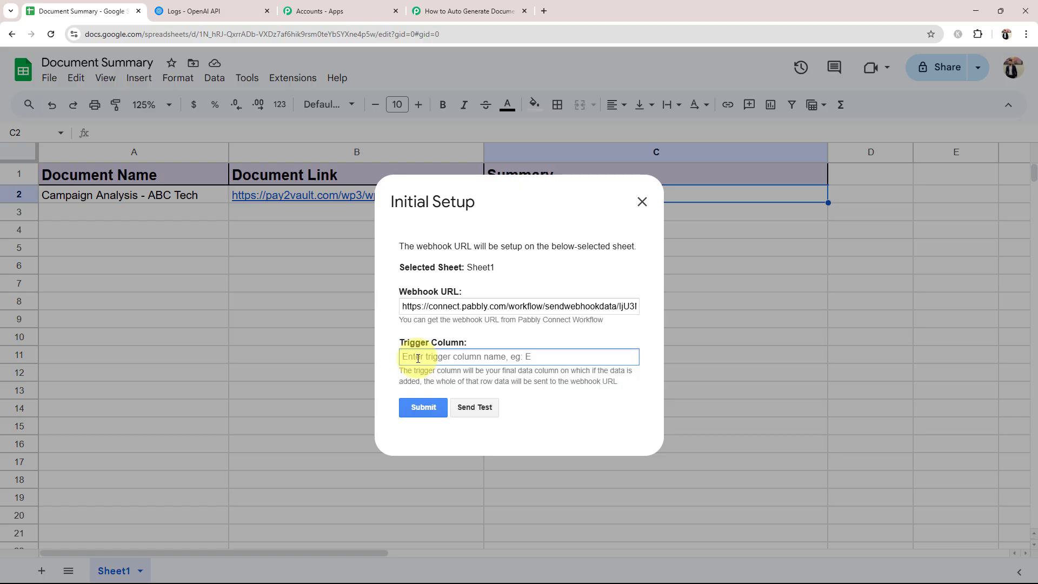
pyautogui.write('B')
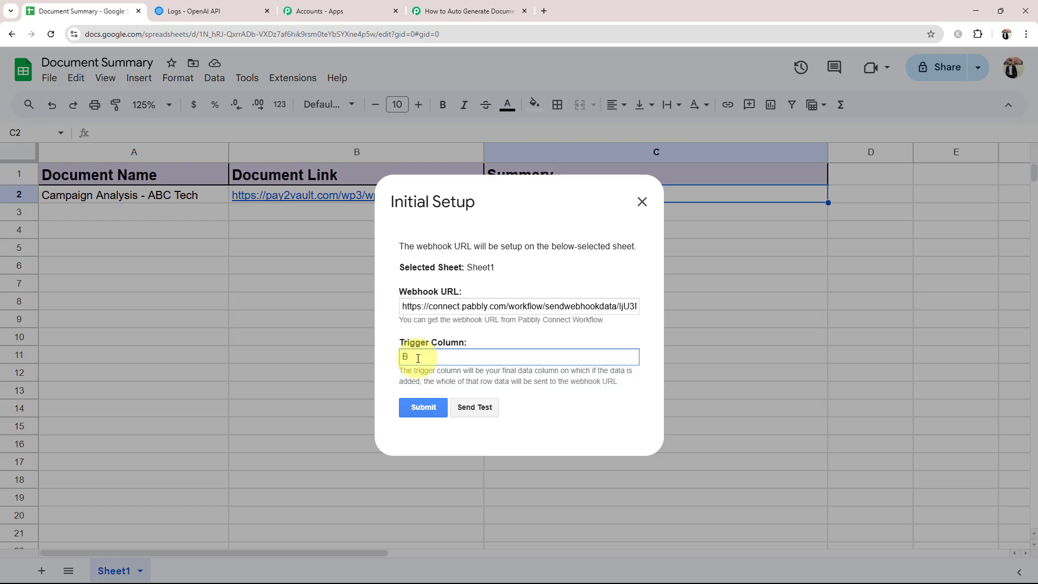
pyautogui.click(495, 284)
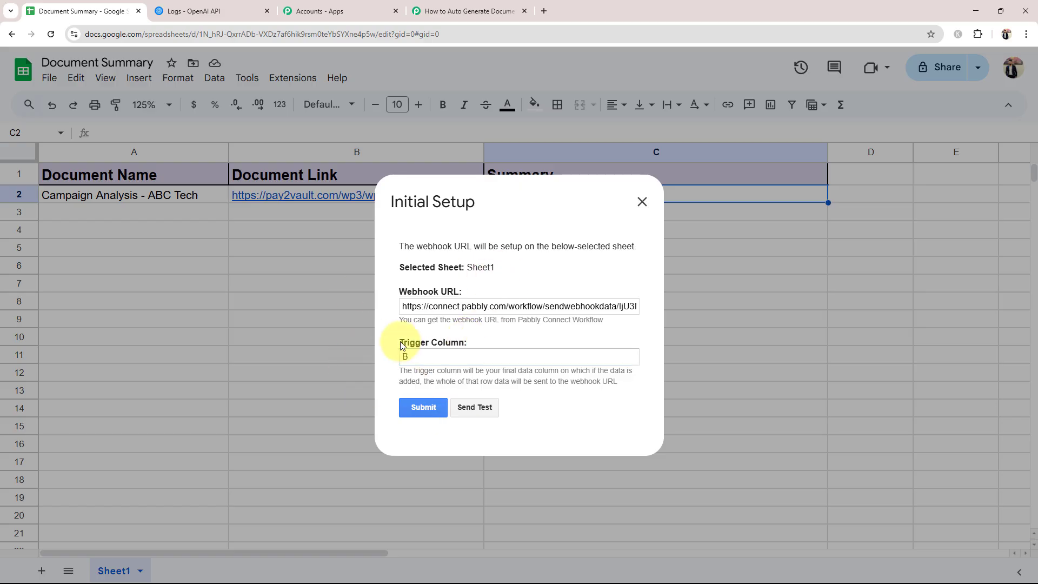
pyautogui.moveTo(399, 343); pyautogui.dragTo(477, 345)
pyautogui.click(507, 278)
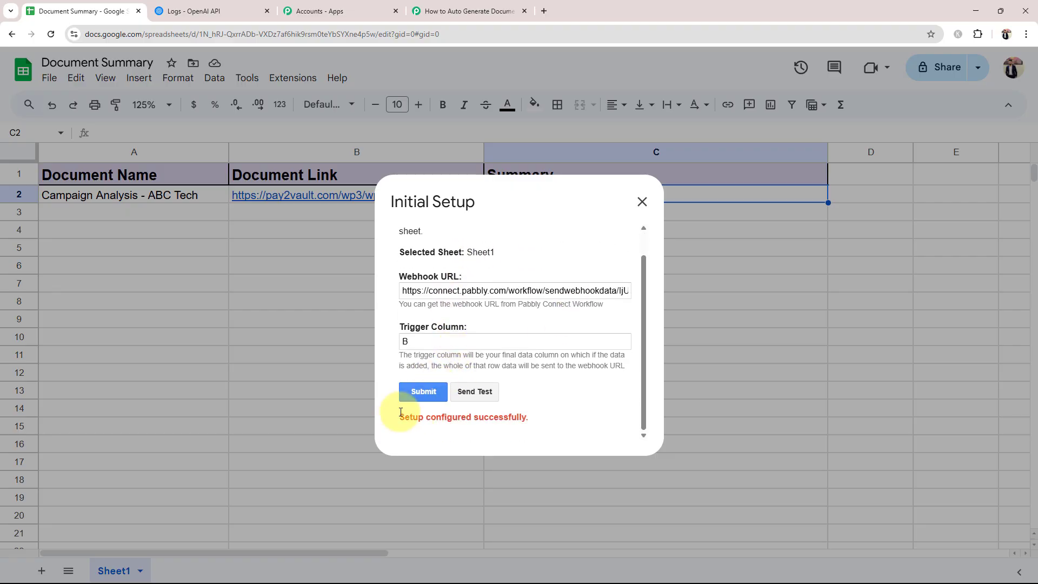
pyautogui.moveTo(398, 416); pyautogui.dragTo(539, 426)
pyautogui.click(557, 420)
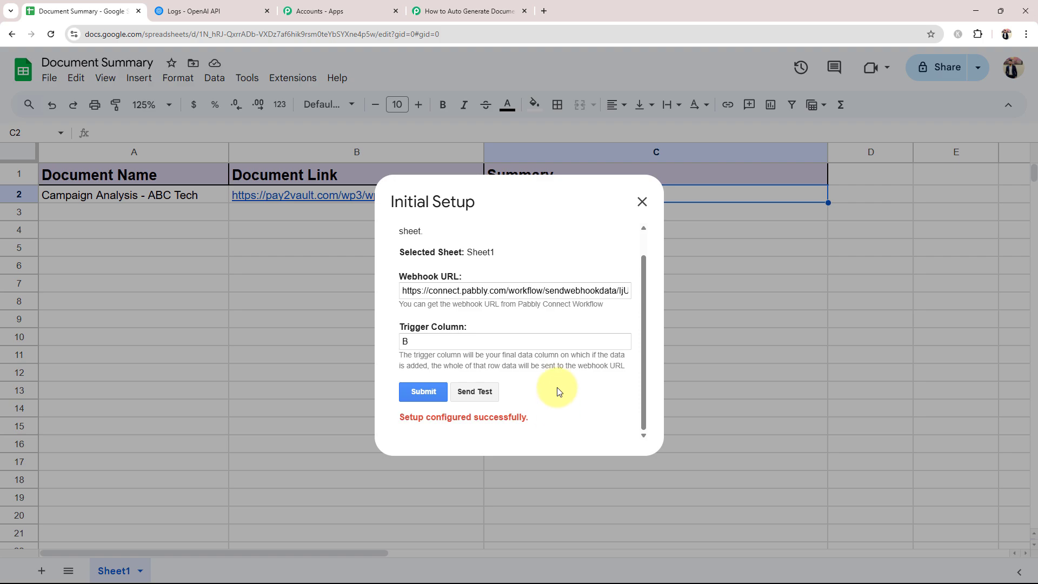
# Switch to the Pabbly Connect workflow and review the webhook capture status and the note about doing a test submission.
pyautogui.click(480, 7)
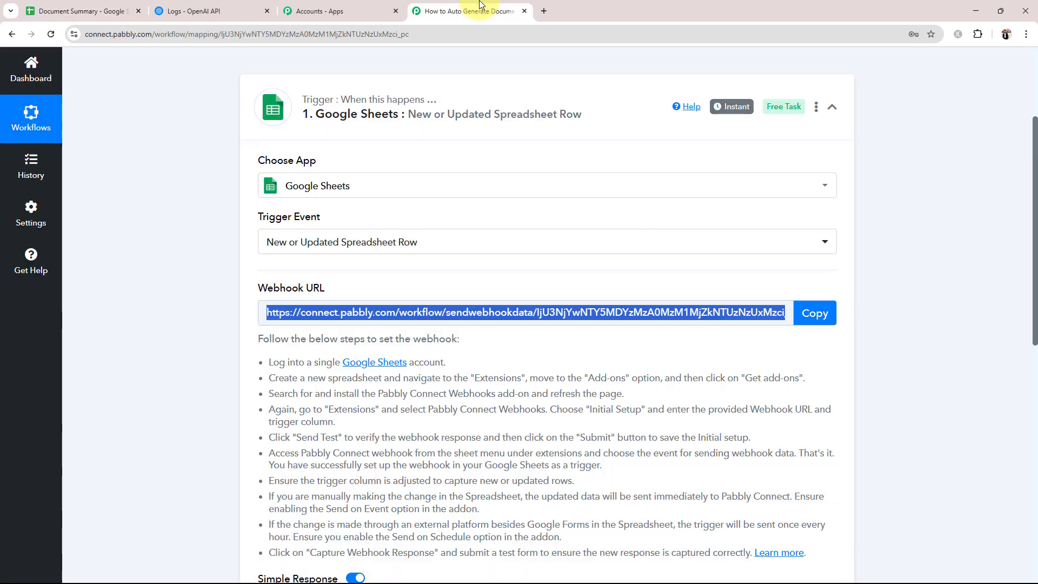
pyautogui.click(136, 365)
pyautogui.scroll(-5, 136, 365)
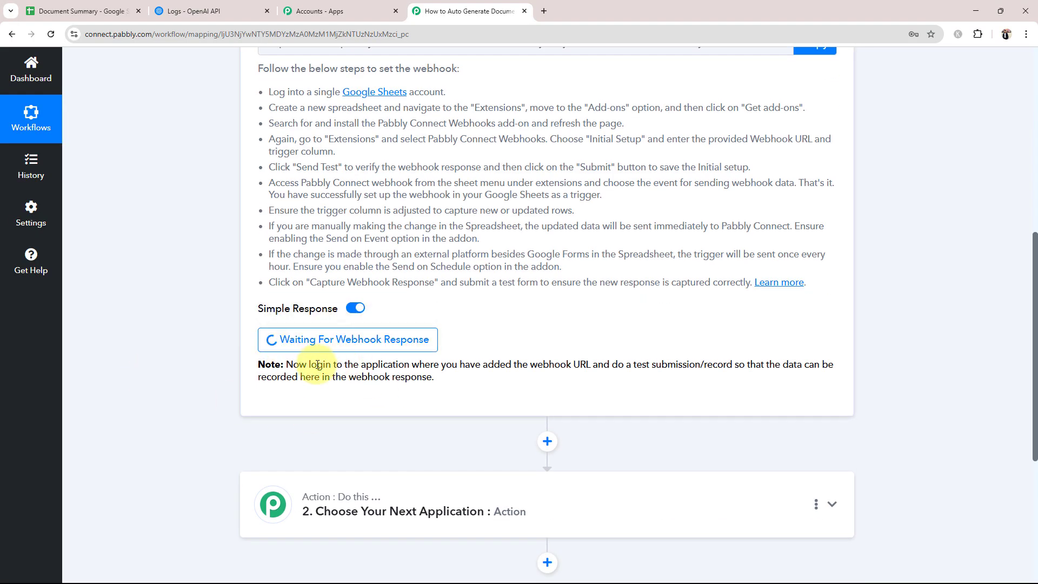
pyautogui.moveTo(309, 365); pyautogui.dragTo(435, 368)
pyautogui.click(522, 382)
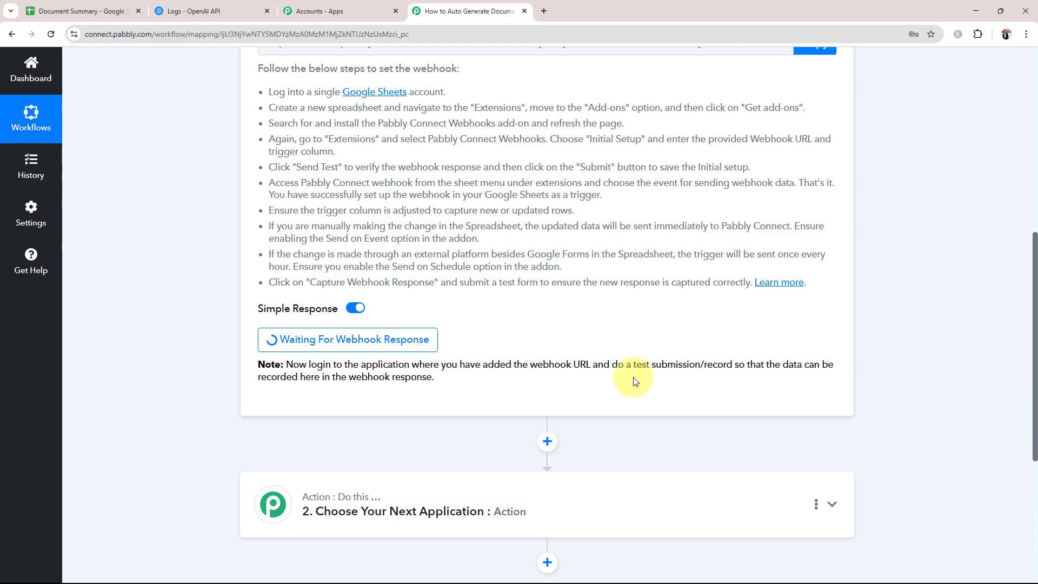
pyautogui.moveTo(636, 366); pyautogui.dragTo(719, 367)
pyautogui.click(682, 353)
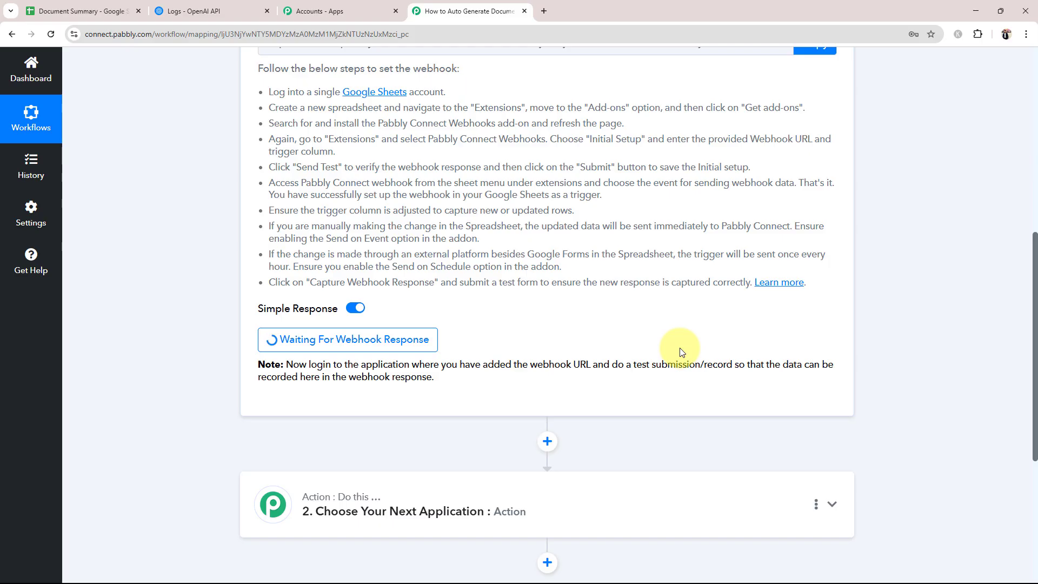
# Return to the Document Summary sheet, send the test data to the webhook, review the sent row data and close the initial setup.
pyautogui.click(70, 12)
pyautogui.click(469, 387)
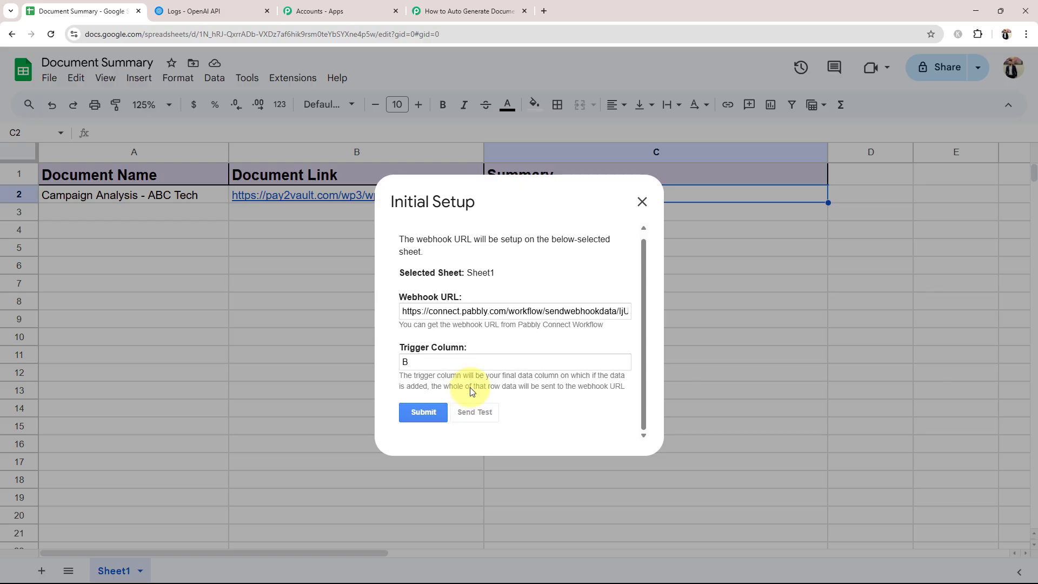
pyautogui.scroll(-1, 541, 303)
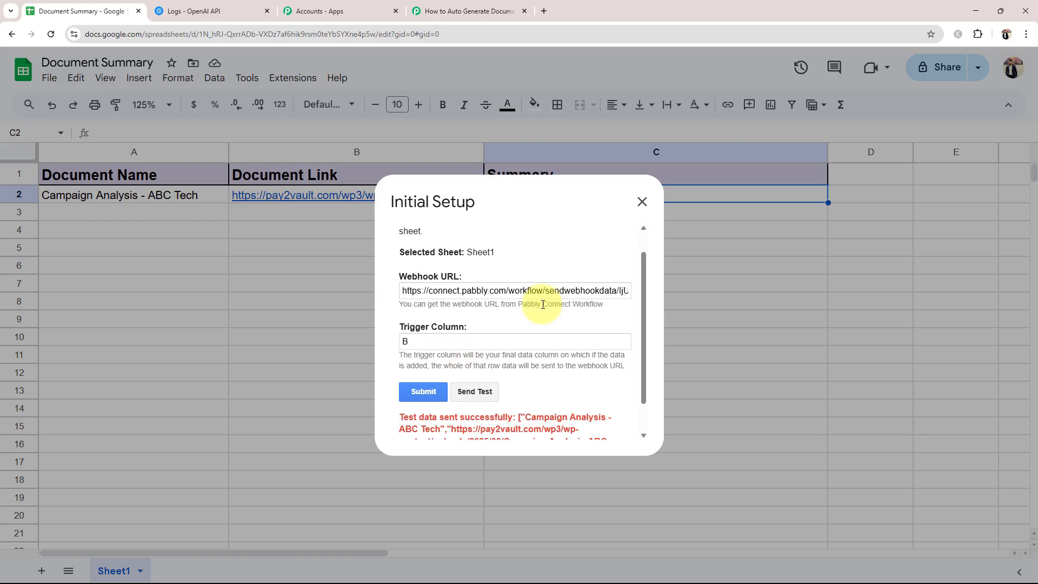
pyautogui.scroll(-1, 501, 325)
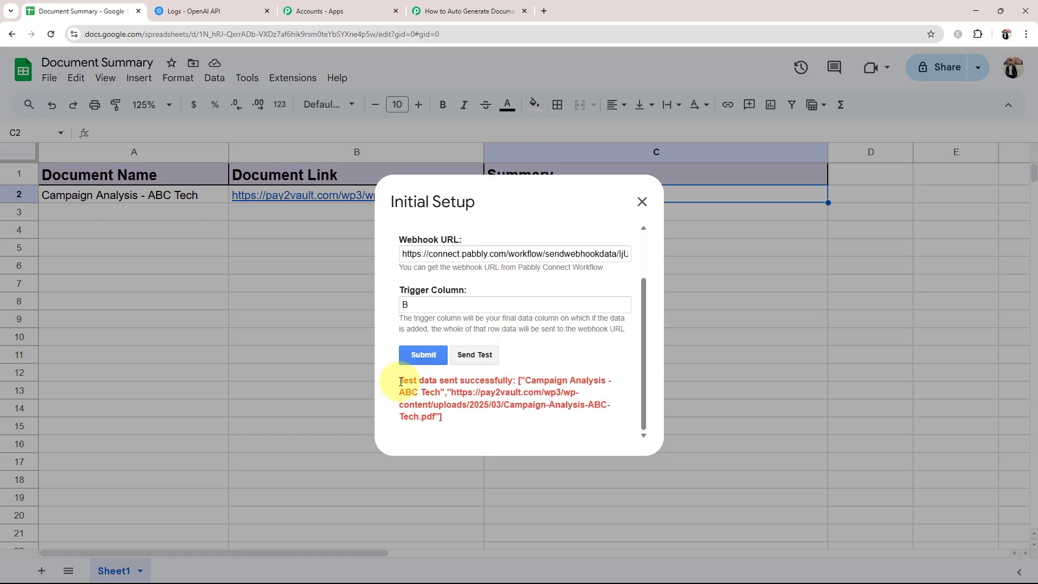
pyautogui.moveTo(399, 380); pyautogui.dragTo(463, 419)
pyautogui.click(520, 428)
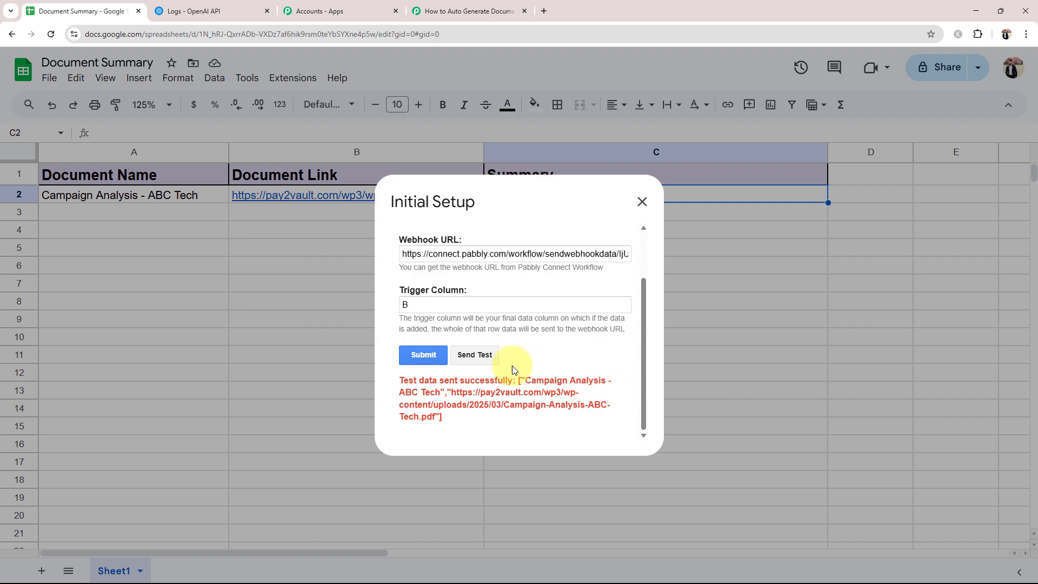
pyautogui.click(642, 201)
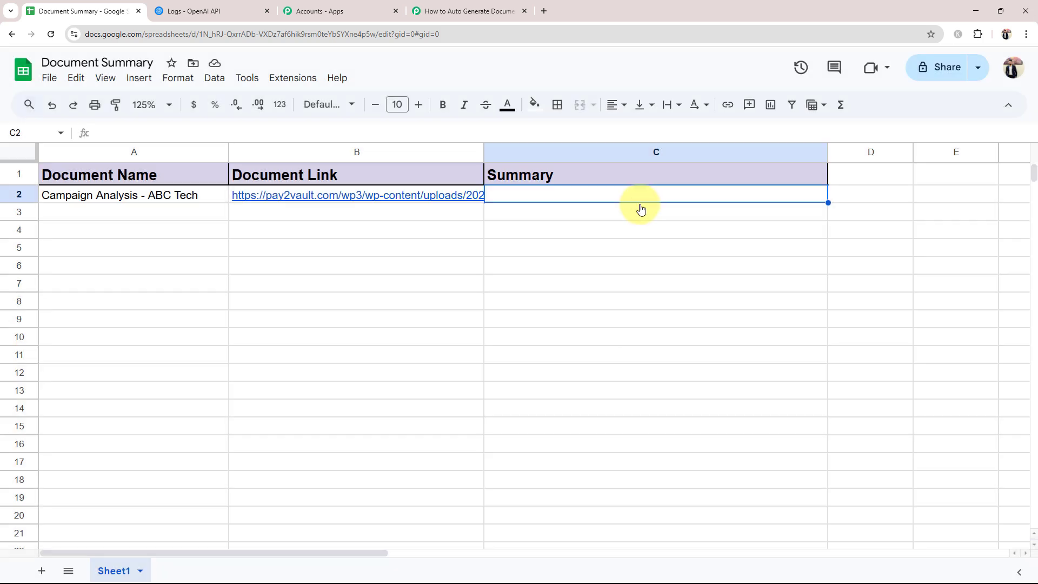
# Enable Send On Event in the Pabbly Connect Webhooks add-on for the Document Summary sheet.
pyautogui.click(276, 79)
pyautogui.moveTo(281, 232)
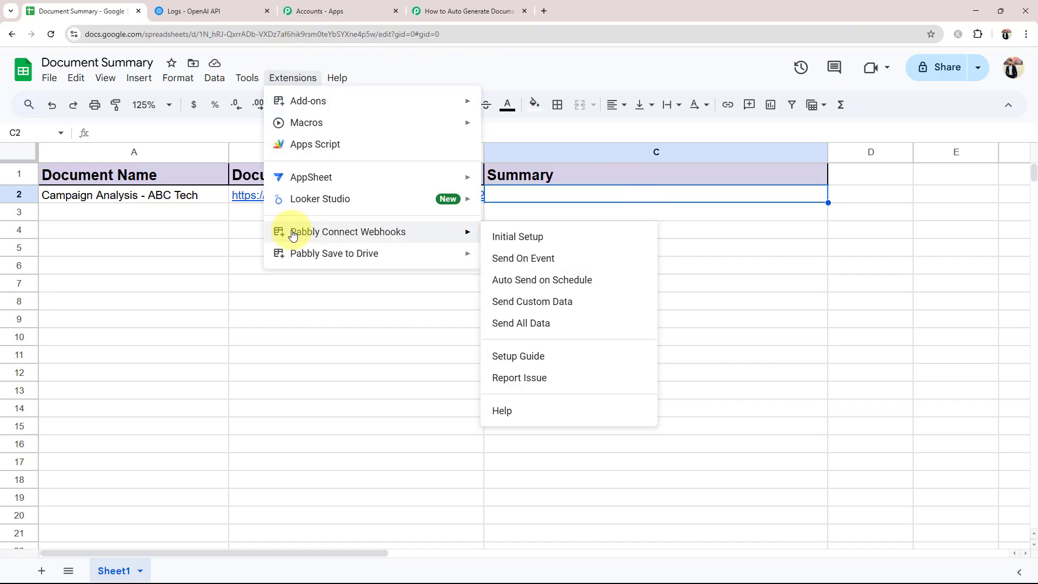
pyautogui.click(559, 266)
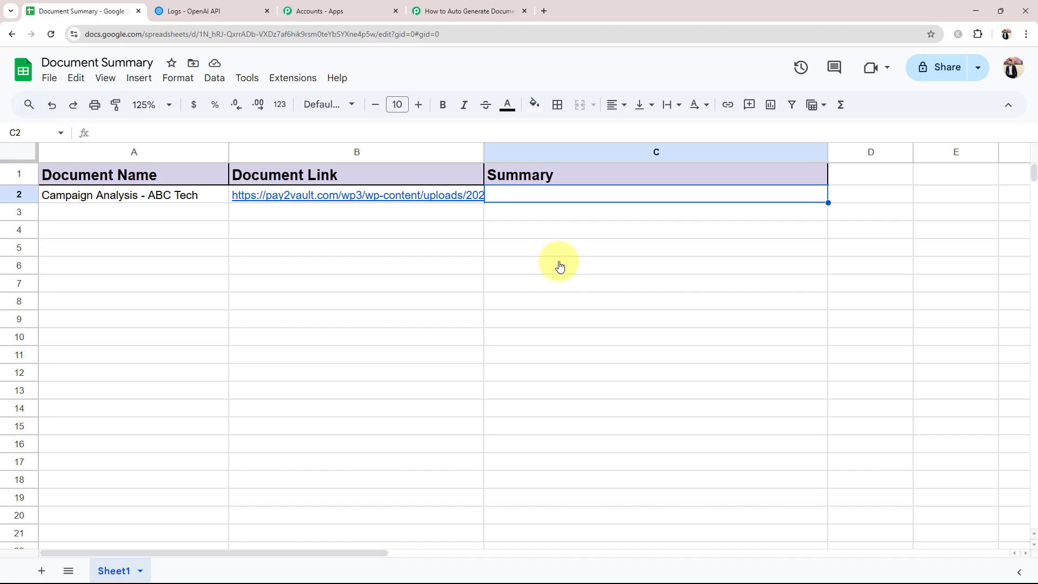
pyautogui.click(94, 217)
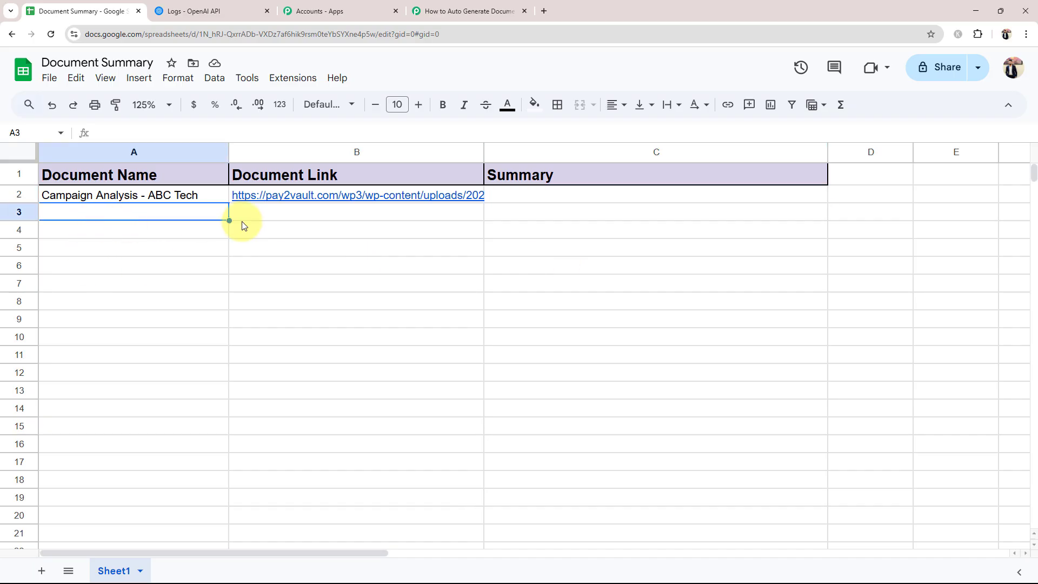
pyautogui.click(345, 225)
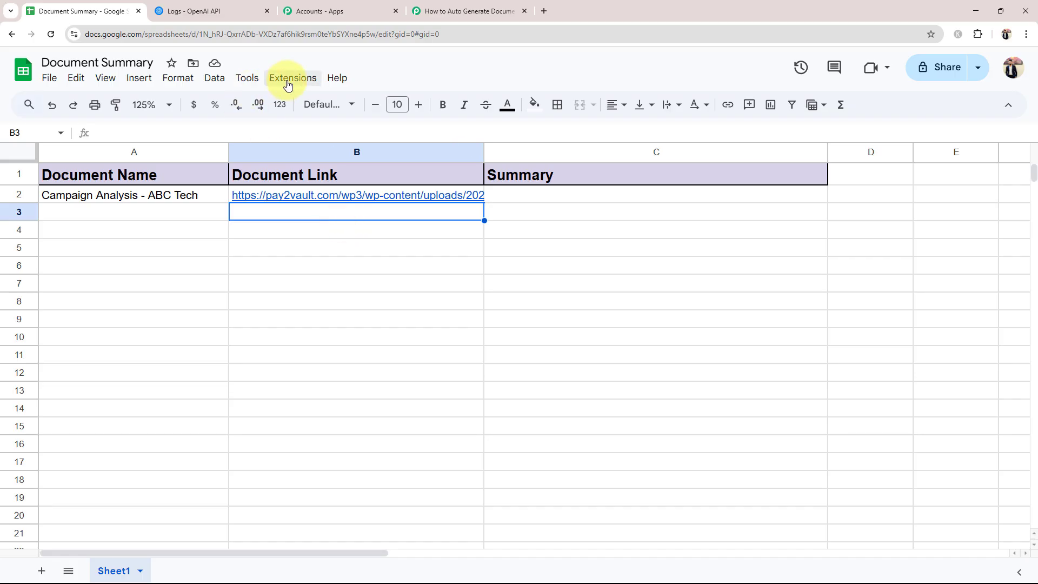
pyautogui.click(104, 216)
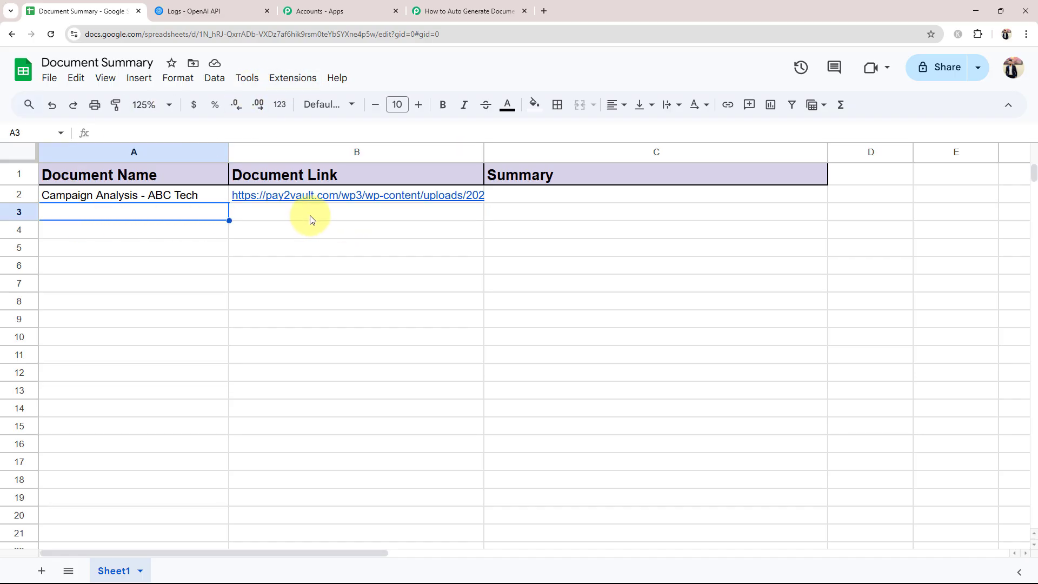
# Switch to the Pabbly Connect workflow and review the trigger column, spreadsheet details and document fields in the received webhook response.
pyautogui.click(309, 216)
pyautogui.click(504, 214)
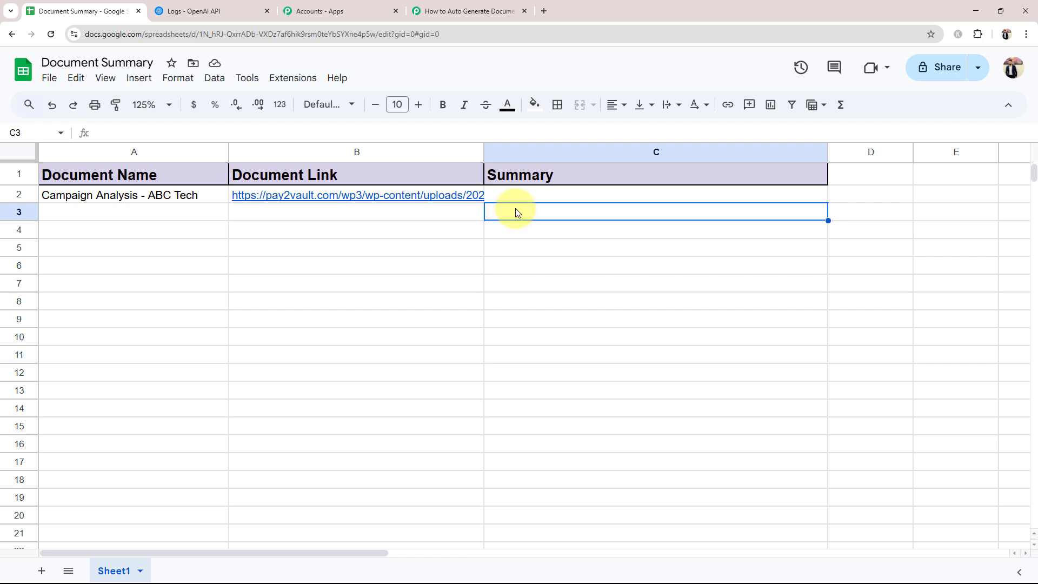
pyautogui.click(427, 11)
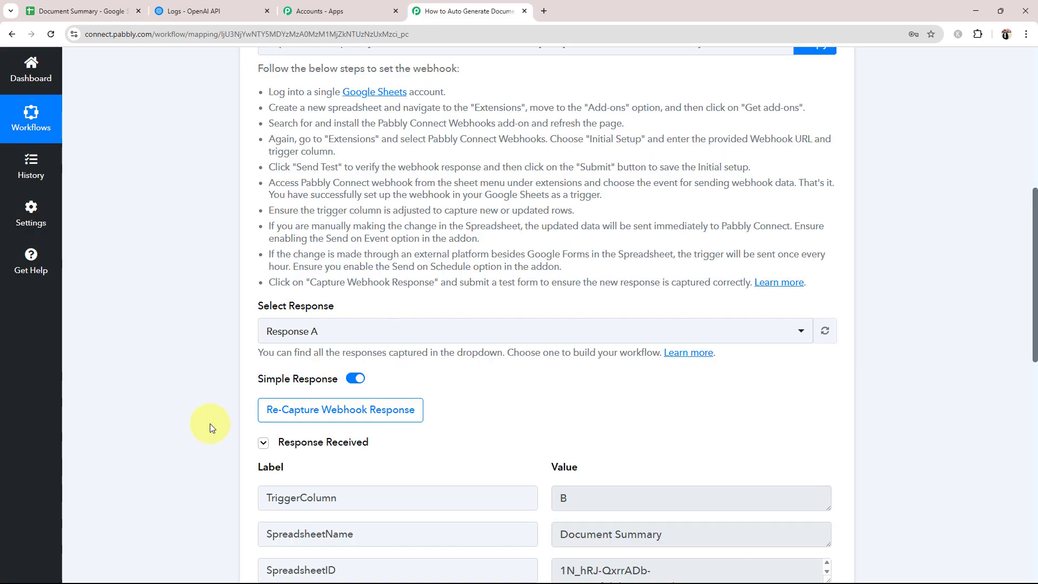
pyautogui.scroll(-4, 202, 433)
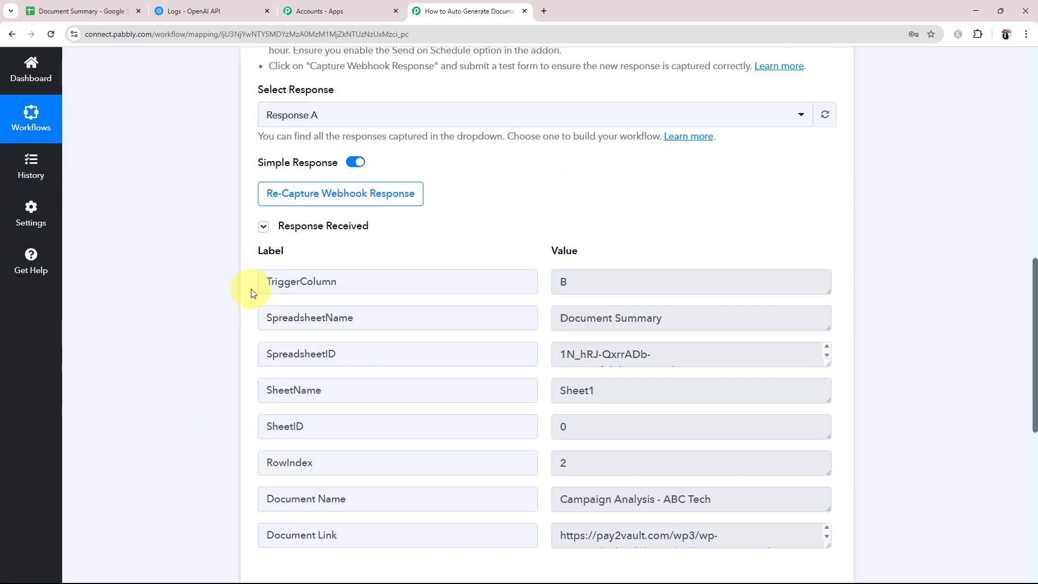
pyautogui.doubleClick(580, 283)
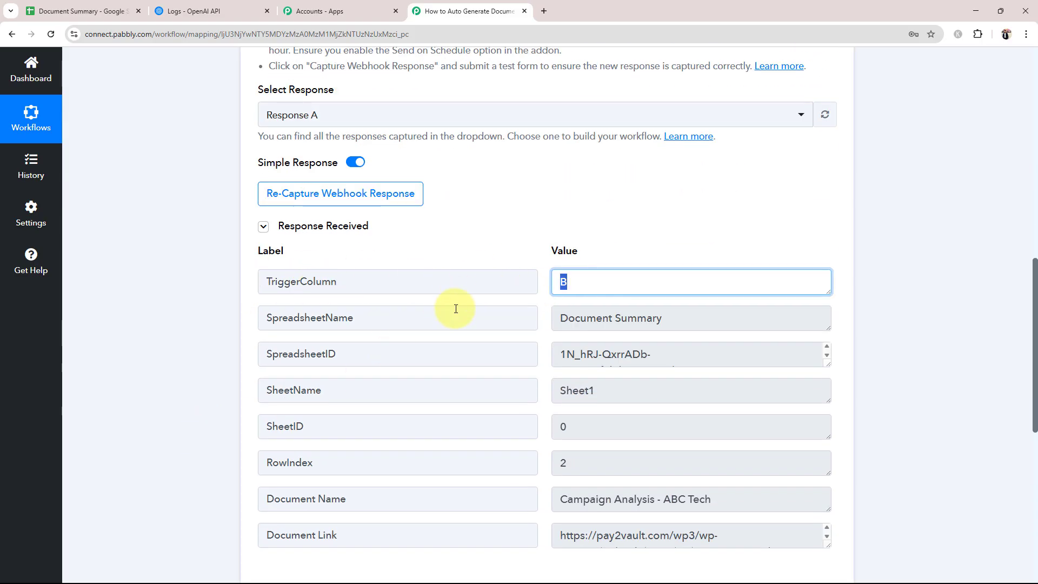
pyautogui.click(672, 317)
pyautogui.hotkey('ctrl', 'a')
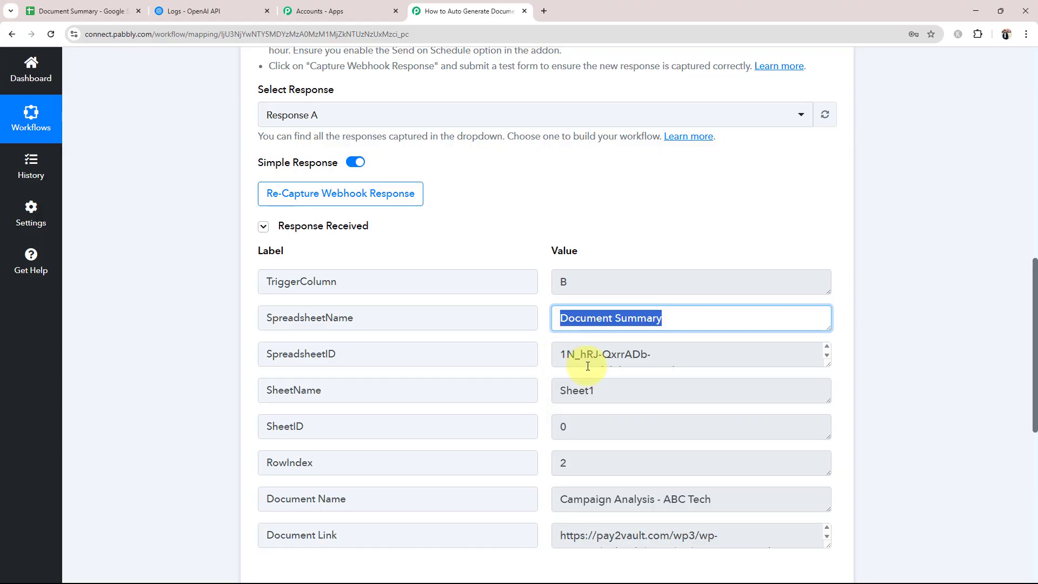
pyautogui.scroll(-1, 588, 366)
pyautogui.scroll(-1, 683, 452)
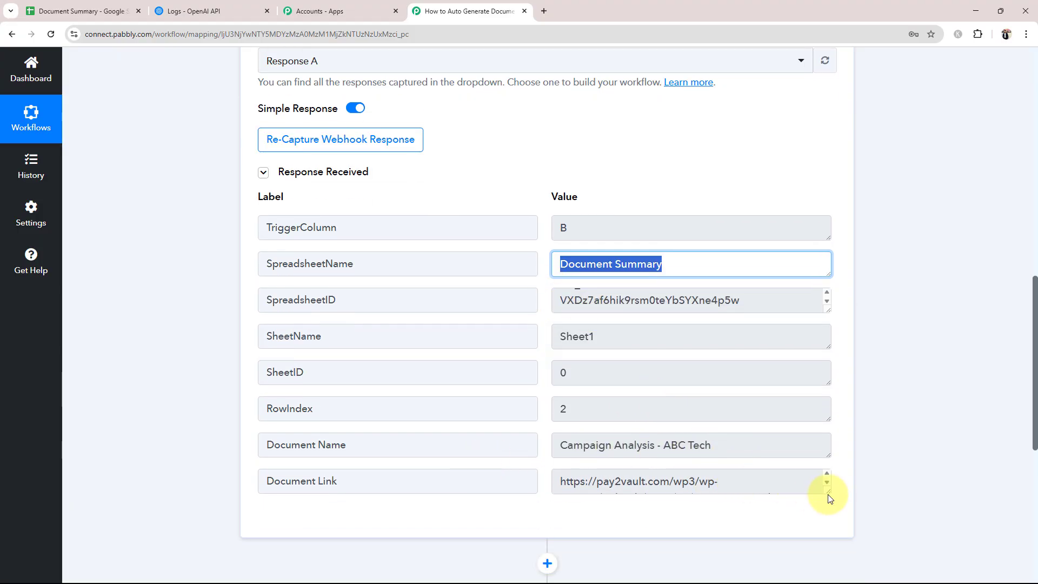
# Enlarge the received Document Link value, copy the whole PDF URL and open it in a new browser tab.
pyautogui.moveTo(825, 484); pyautogui.dragTo(825, 519)
pyautogui.click(604, 507)
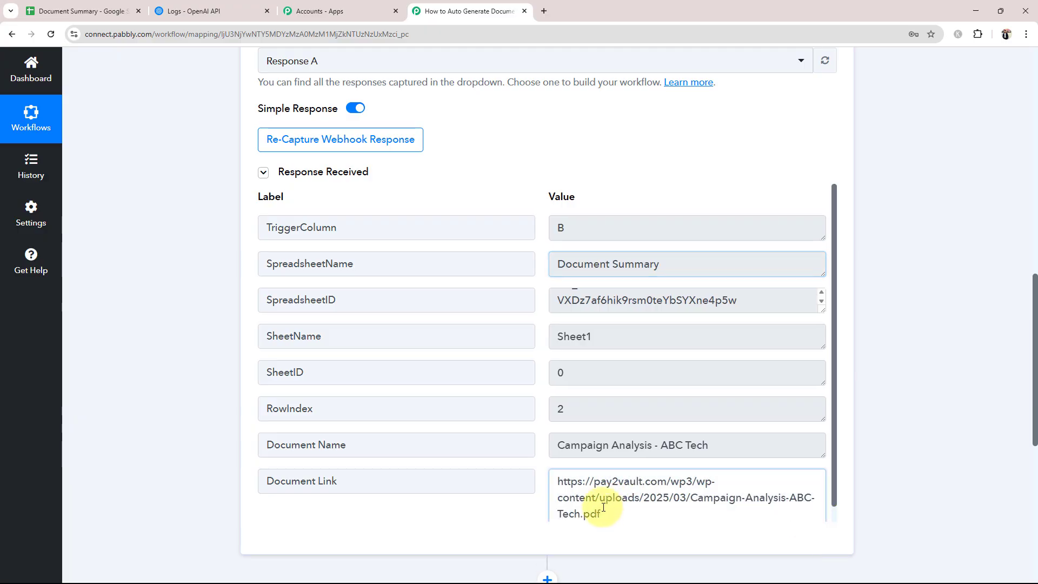
pyautogui.moveTo(603, 508); pyautogui.dragTo(556, 478)
pyautogui.hotkey('ctrl', 'c')
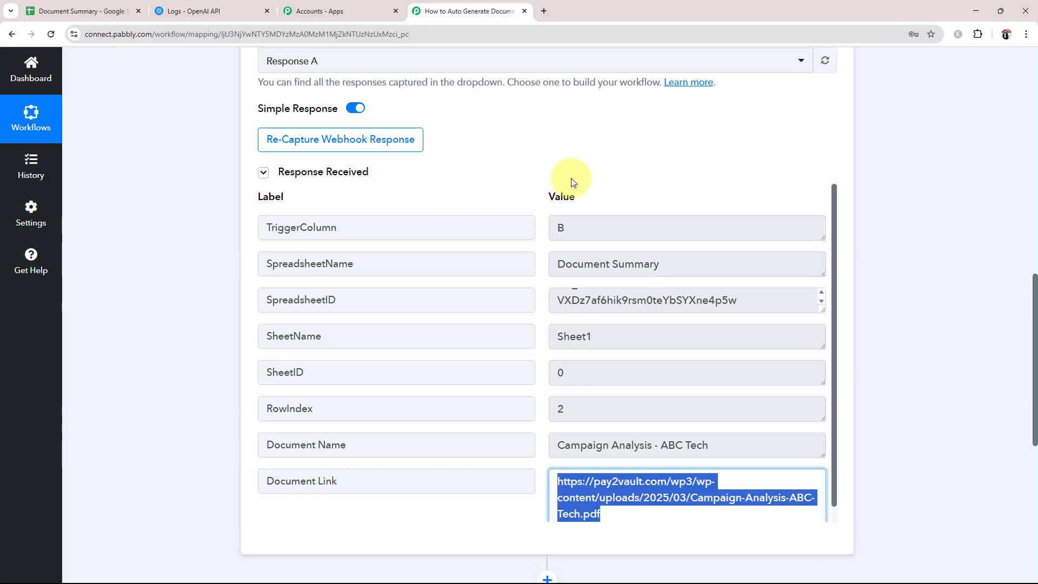
pyautogui.click(550, 7)
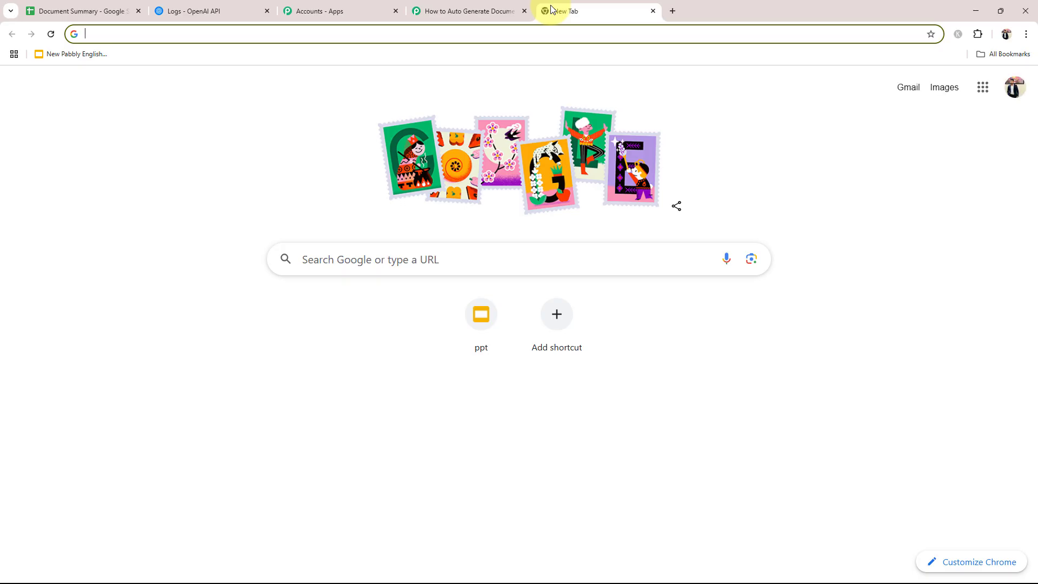
pyautogui.hotkey('ctrl', 'v')
pyautogui.press('Return')
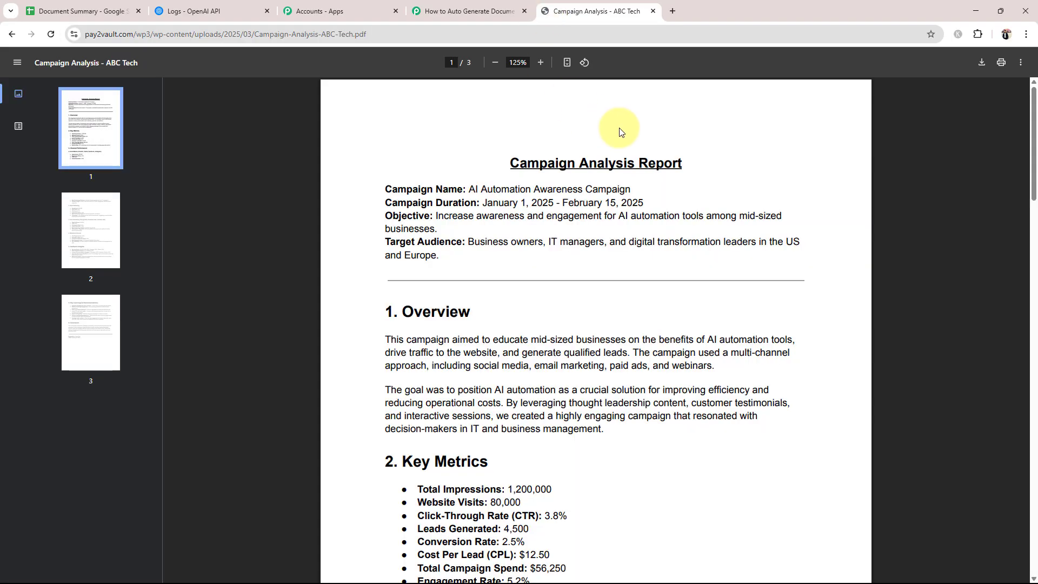
# Look through the Campaign Analysis PDF from start to end, then close it and return to the workflow.
pyautogui.scroll(-1, 476, 269)
pyautogui.scroll(-20, 476, 269)
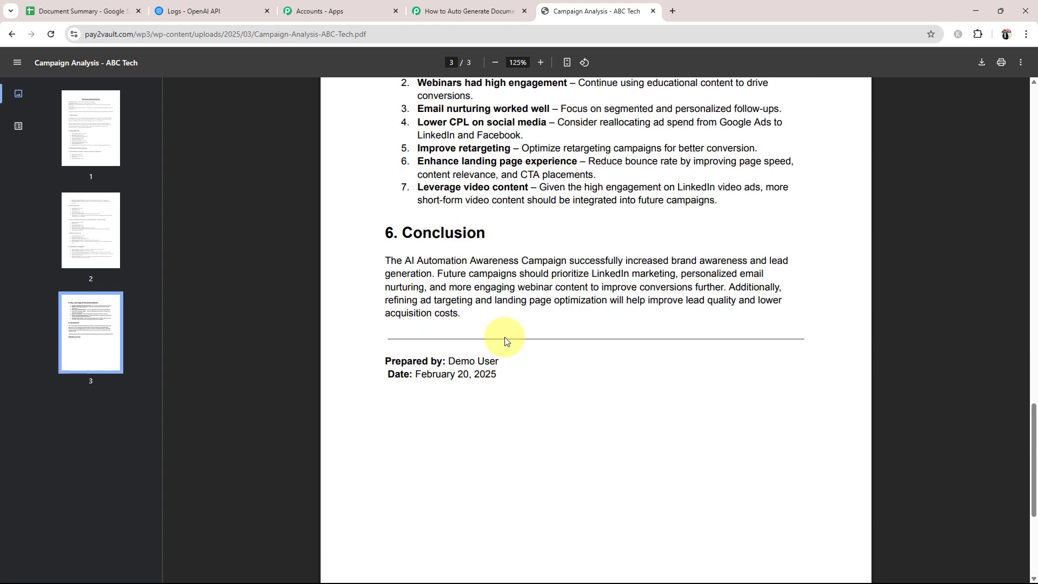
pyautogui.scroll(20, 505, 341)
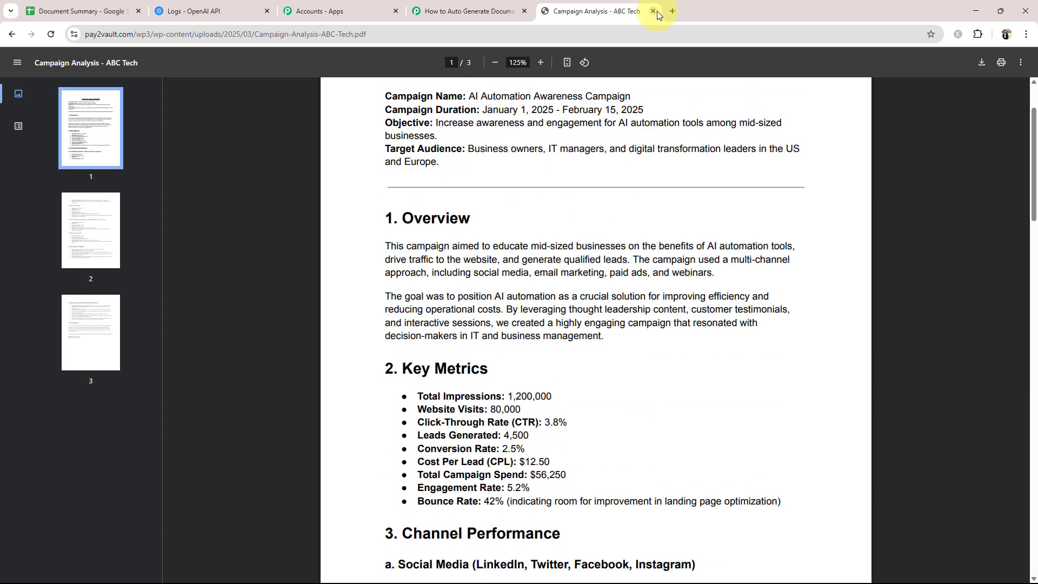
pyautogui.click(654, 12)
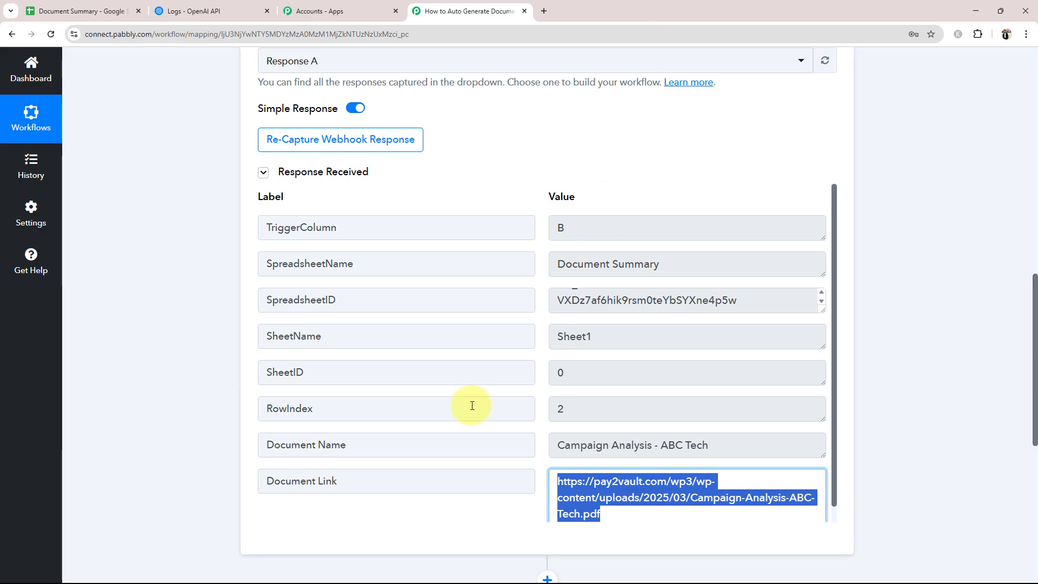
pyautogui.click(232, 437)
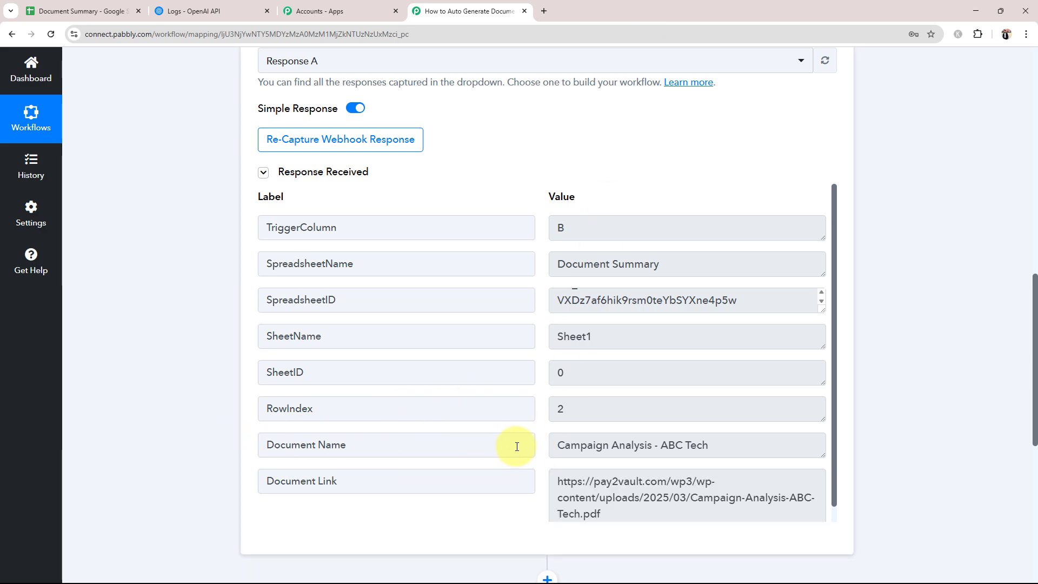
# Collapse the Google Sheets trigger and choose OpenAI (ChatGPT, DALL-E, Whisper) as the app for the workflow's second step.
pyautogui.scroll(15, 332, 414)
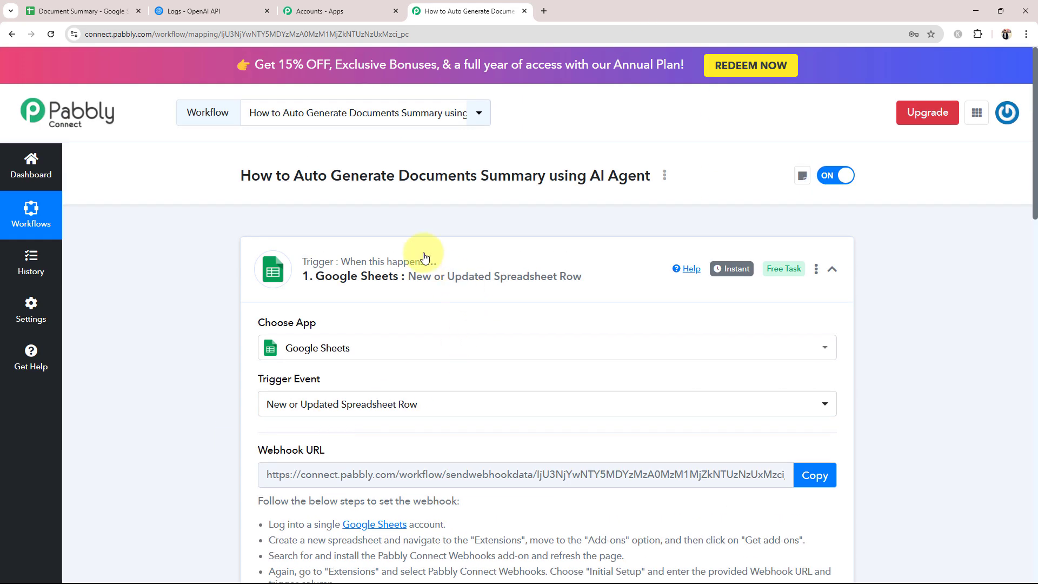
pyautogui.click(422, 252)
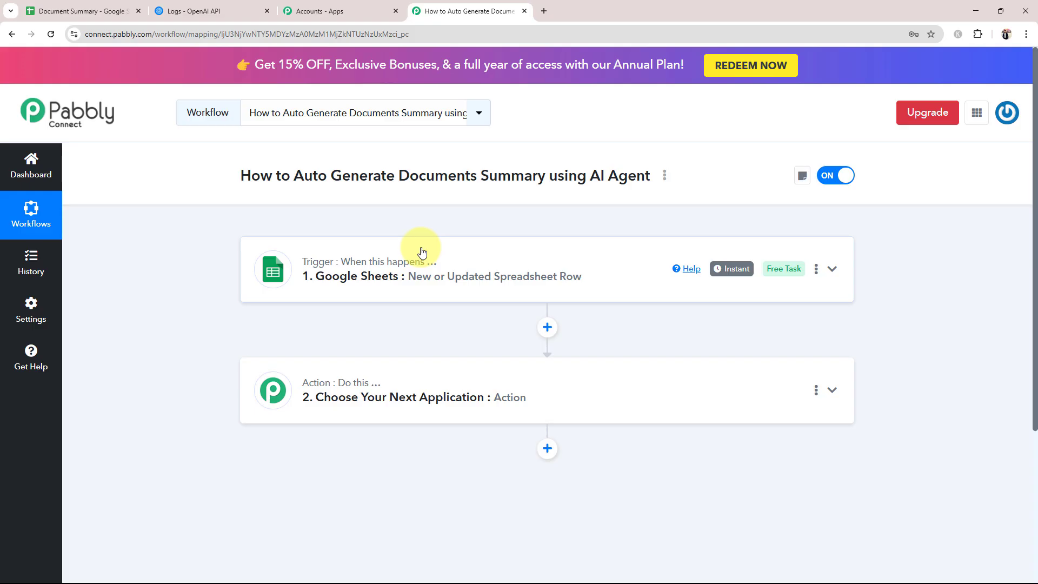
pyautogui.click(340, 395)
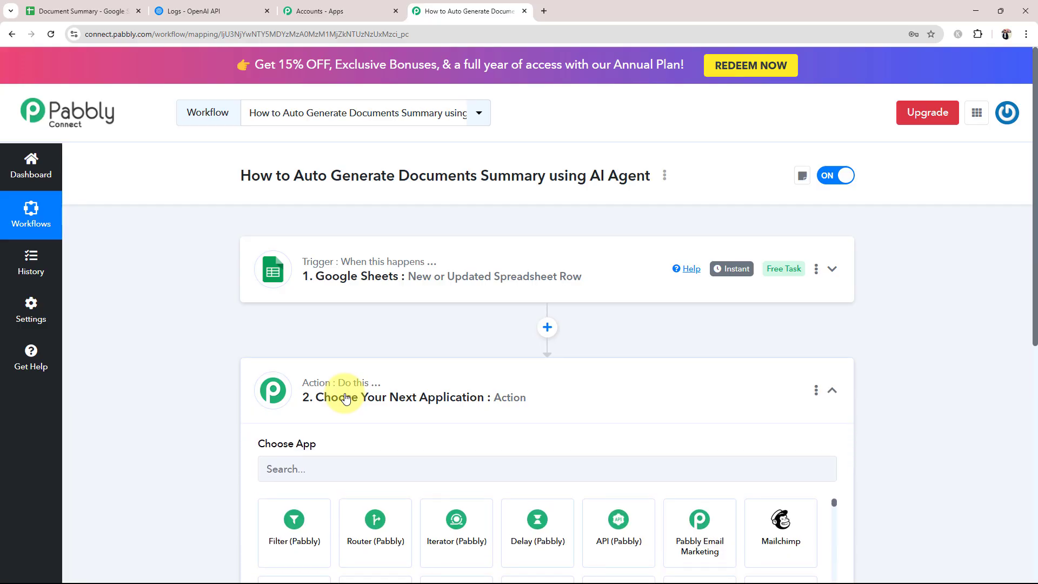
pyautogui.click(277, 279)
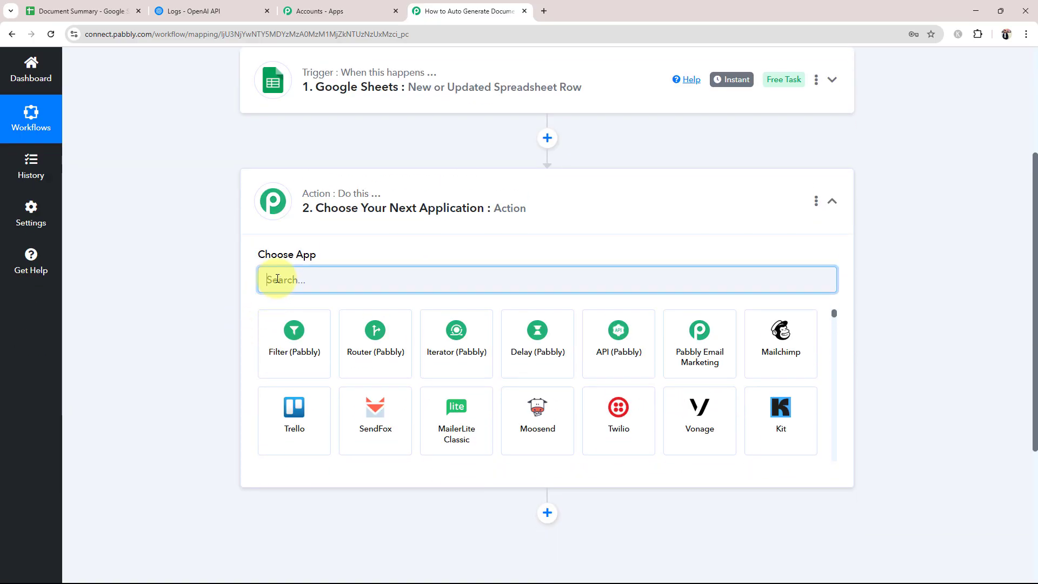
pyautogui.write('op')
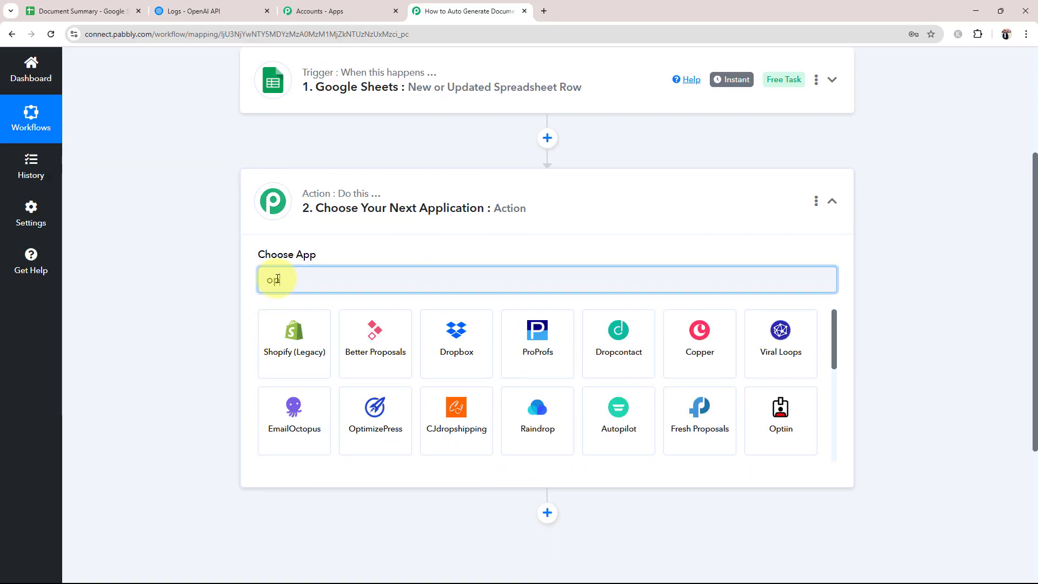
pyautogui.write('e')
pyautogui.click(269, 324)
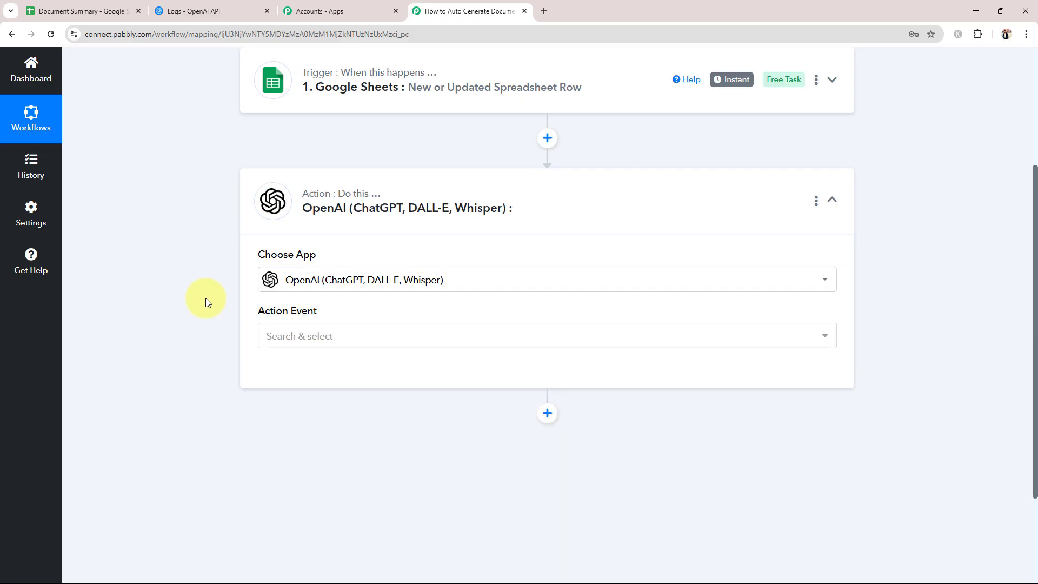
# Set the OpenAI action event to Extract Content from PDF/Image and start adding a new connection.
pyautogui.click(351, 334)
pyautogui.scroll(-7, 427, 232)
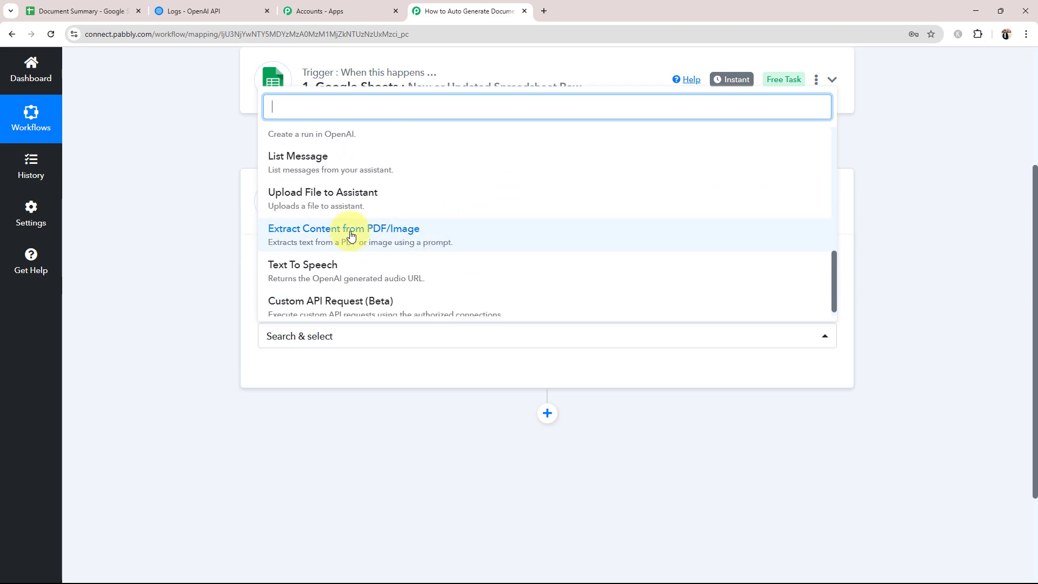
pyautogui.click(350, 235)
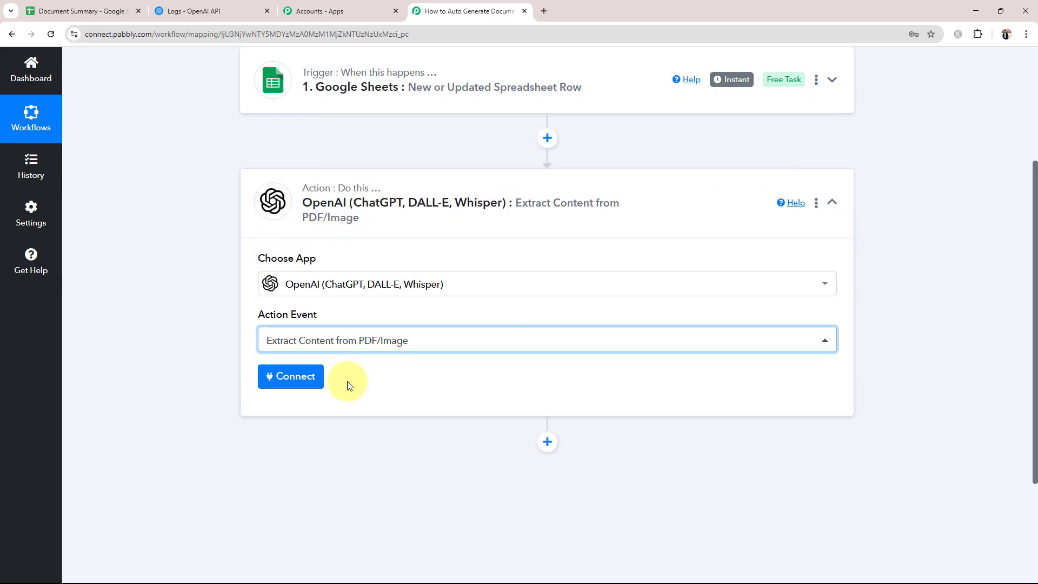
pyautogui.click(279, 384)
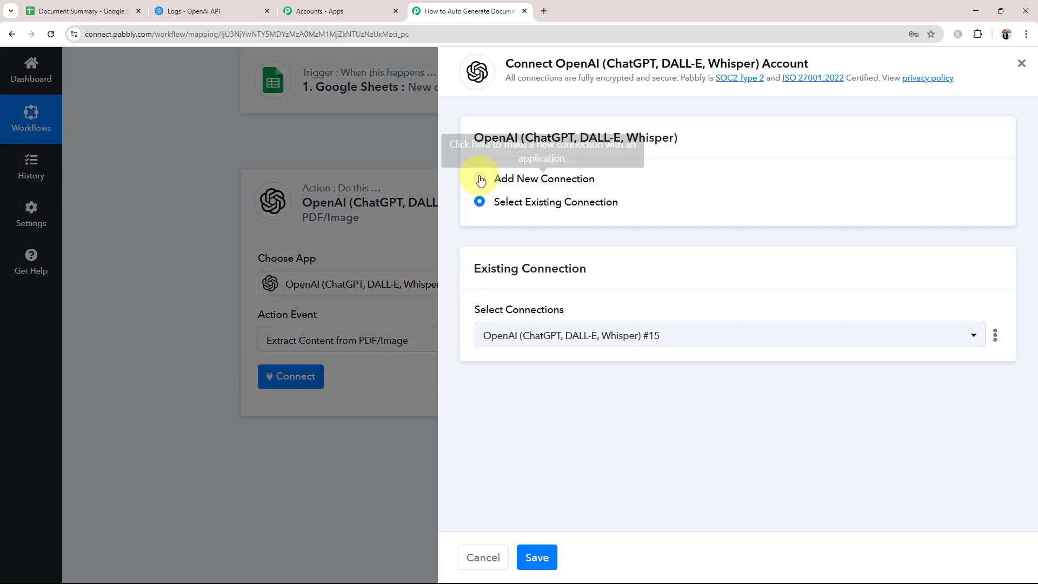
pyautogui.click(479, 178)
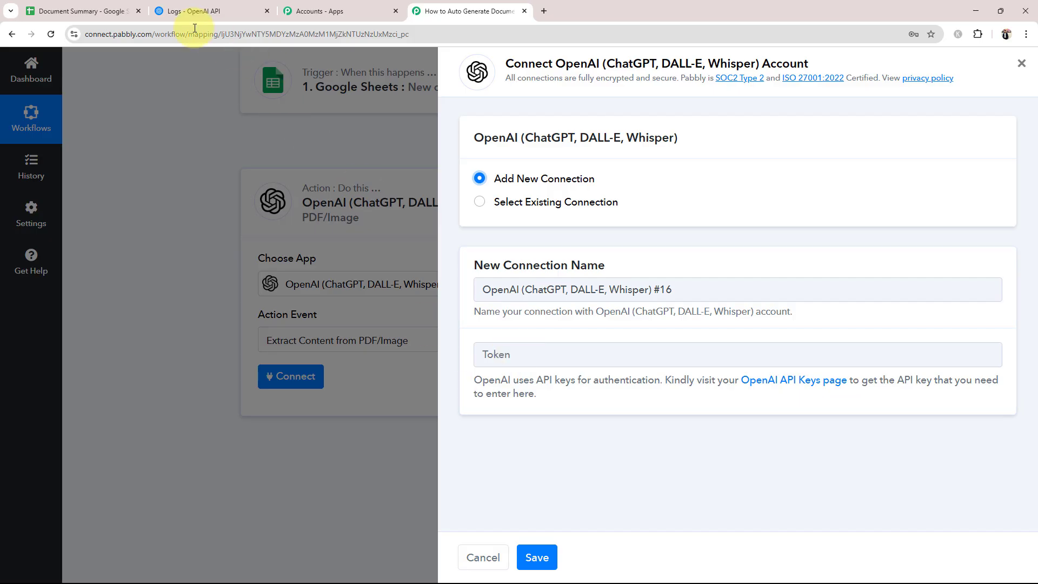
# Switch to the OpenAI platform, create a new secret API key named "Google Sheets Key" and copy it.
pyautogui.click(192, 7)
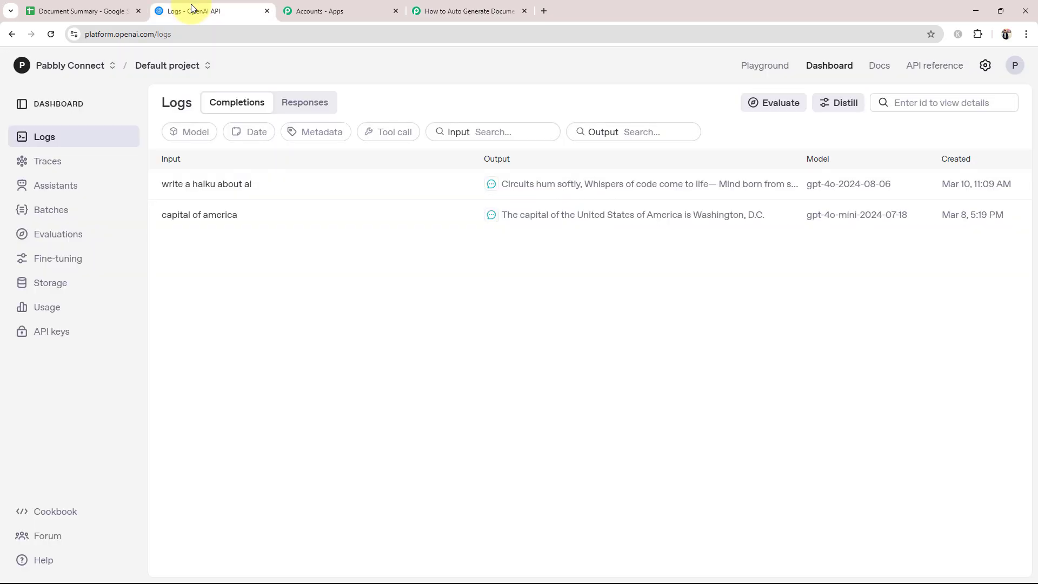
pyautogui.click(54, 331)
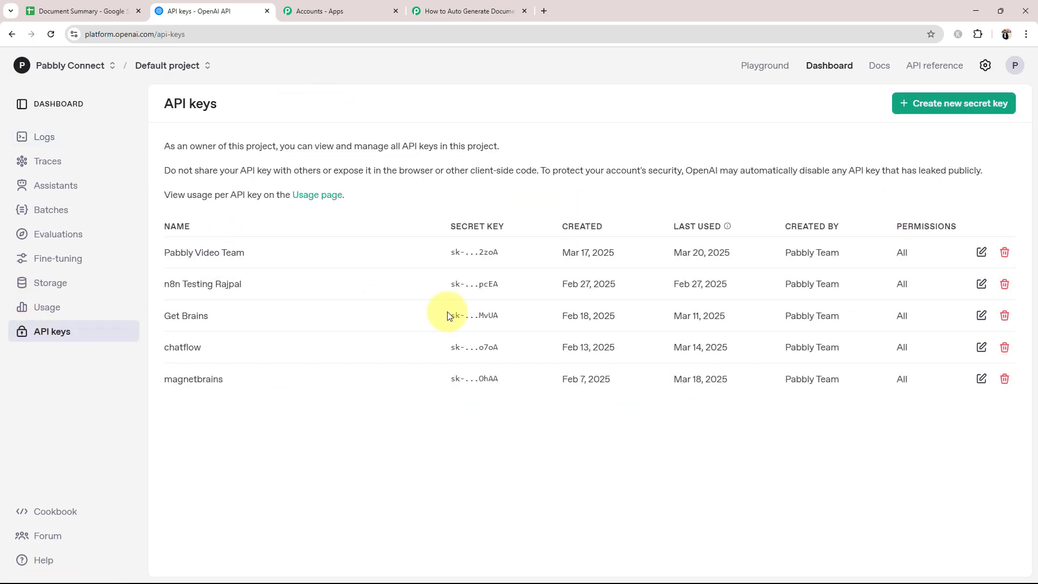
pyautogui.click(990, 104)
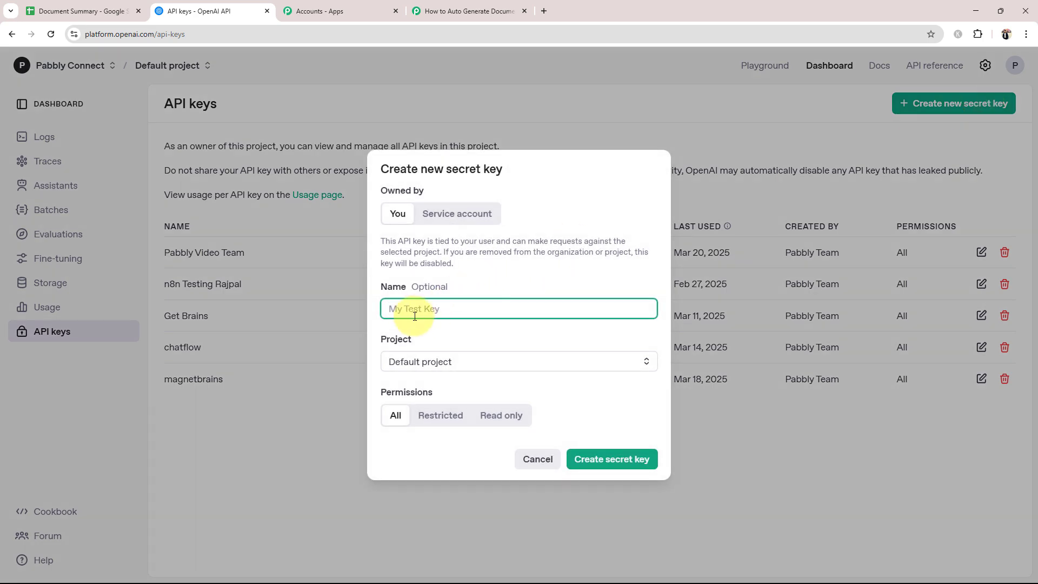
pyautogui.write('Google Sheets Key')
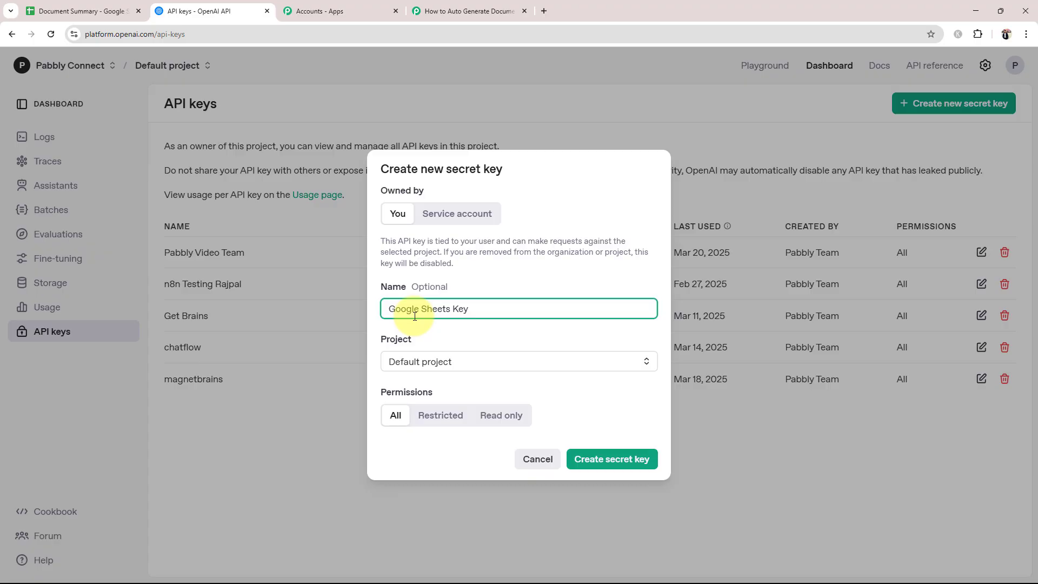
pyautogui.click(587, 460)
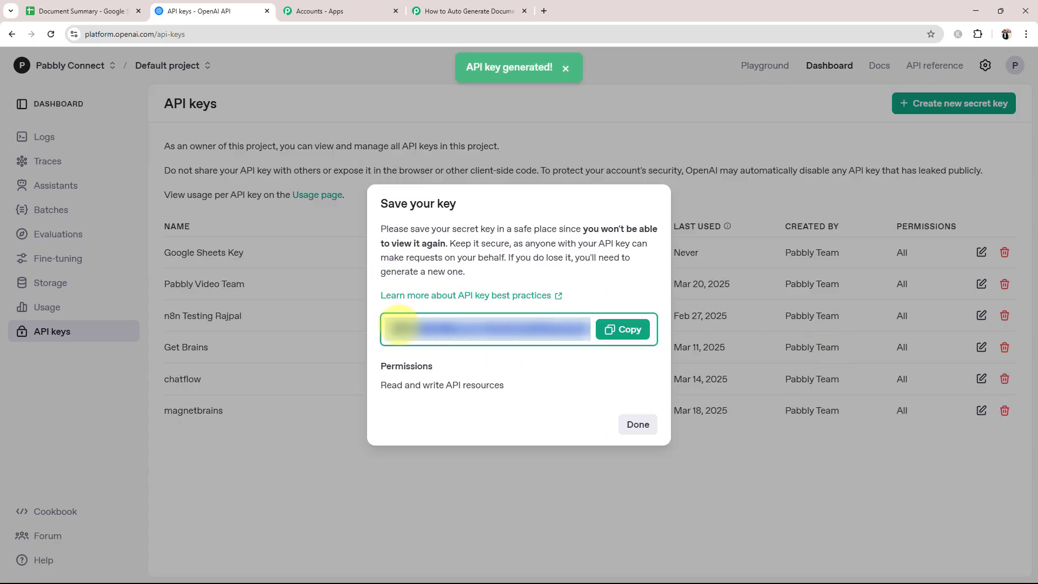
pyautogui.click(647, 331)
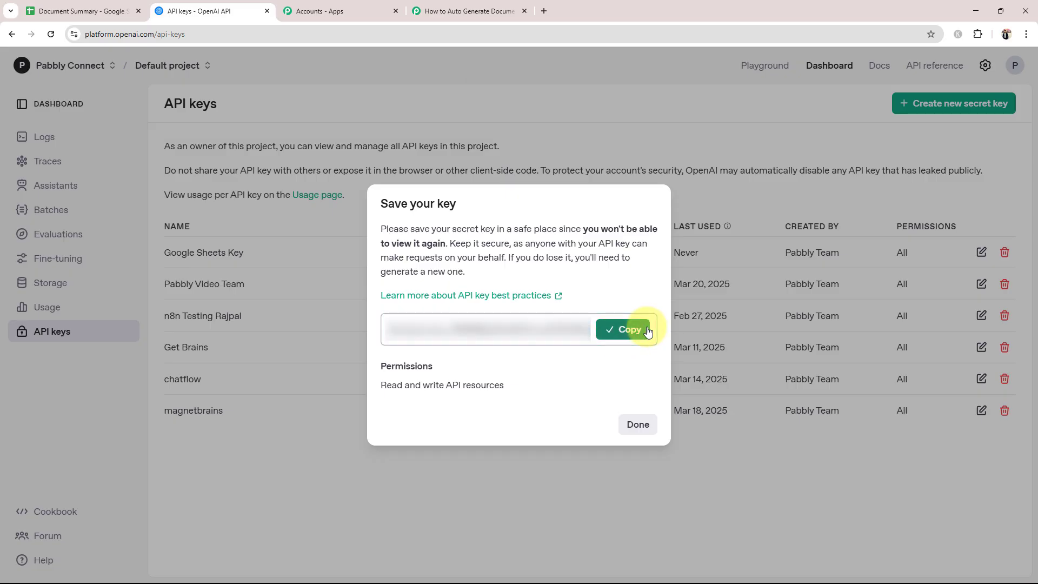
# Return to the Pabbly Connect workflow, paste the API key as the new OpenAI connection's token and save the connection.
pyautogui.click(471, 11)
pyautogui.click(519, 357)
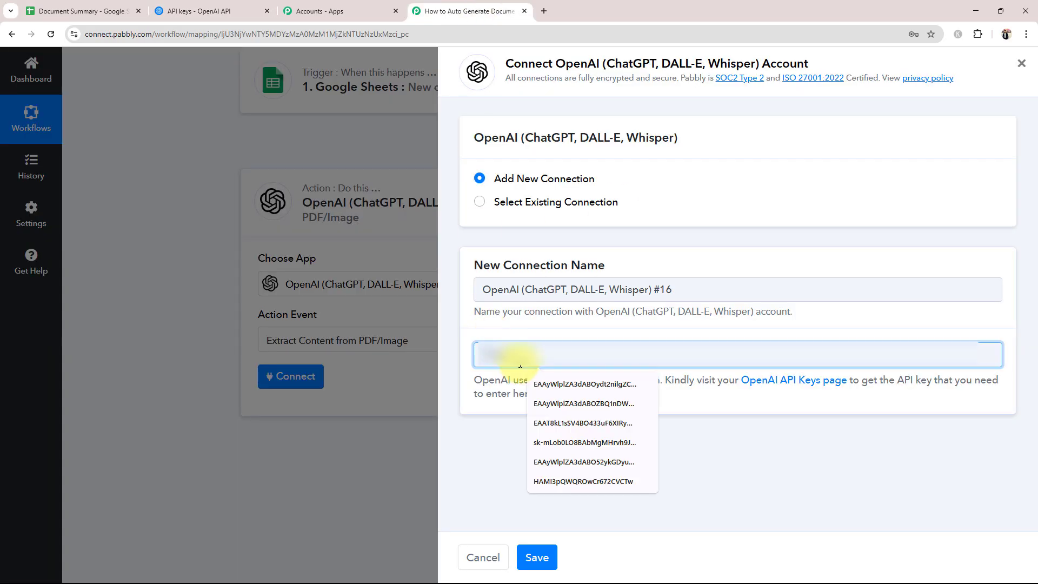
pyautogui.hotkey('ctrl', 'v')
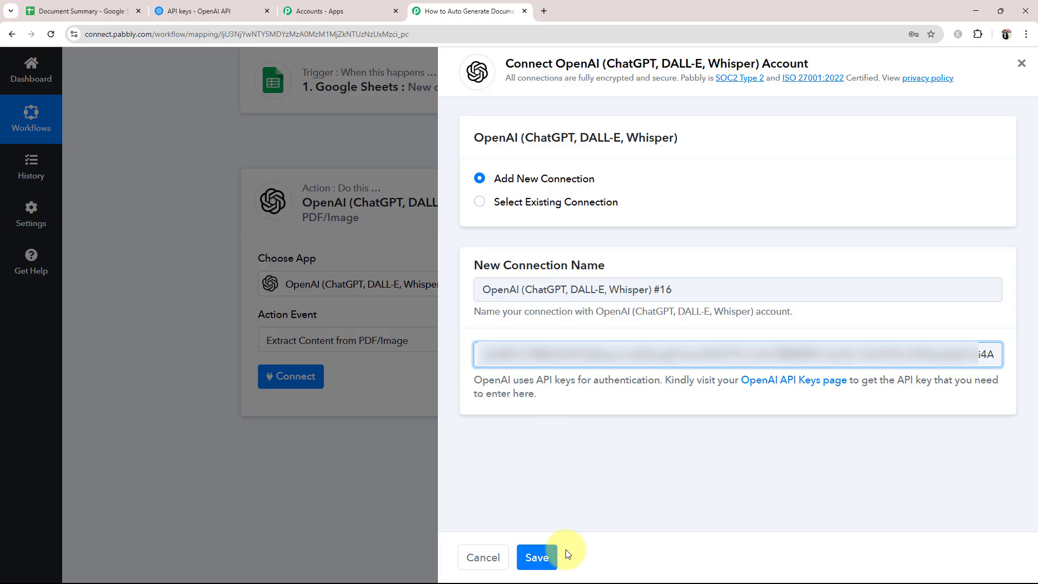
pyautogui.click(538, 557)
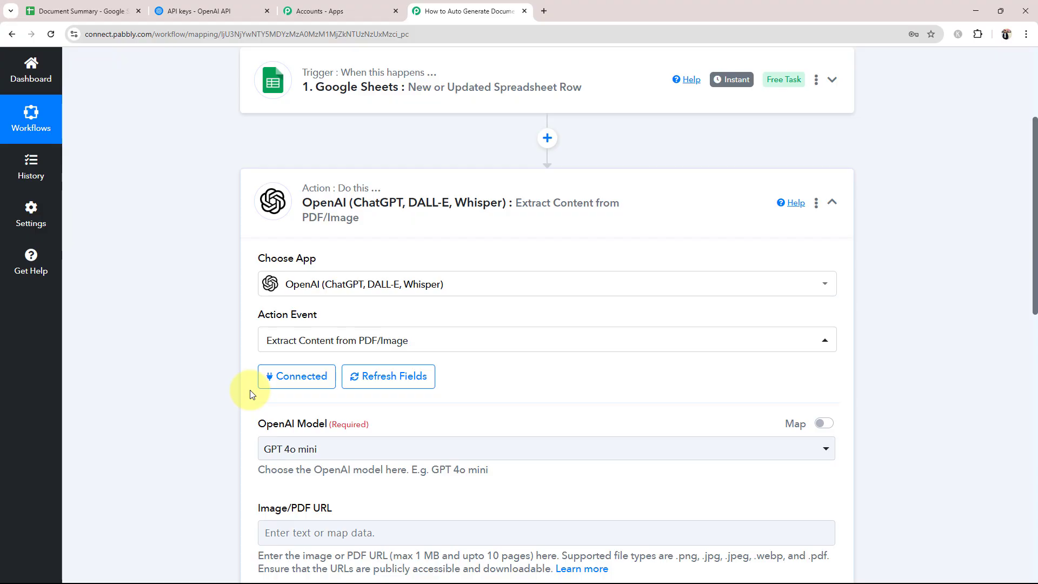
# Select GPT 4o mini as the OpenAI model for the PDF content extraction.
pyautogui.scroll(-5, 413, 441)
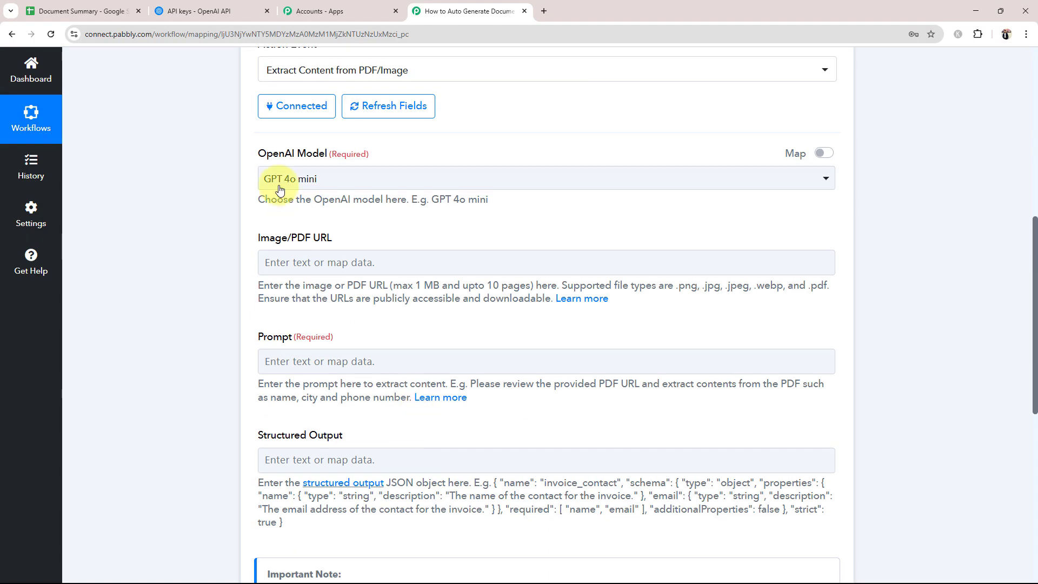
pyautogui.click(281, 181)
pyautogui.click(279, 241)
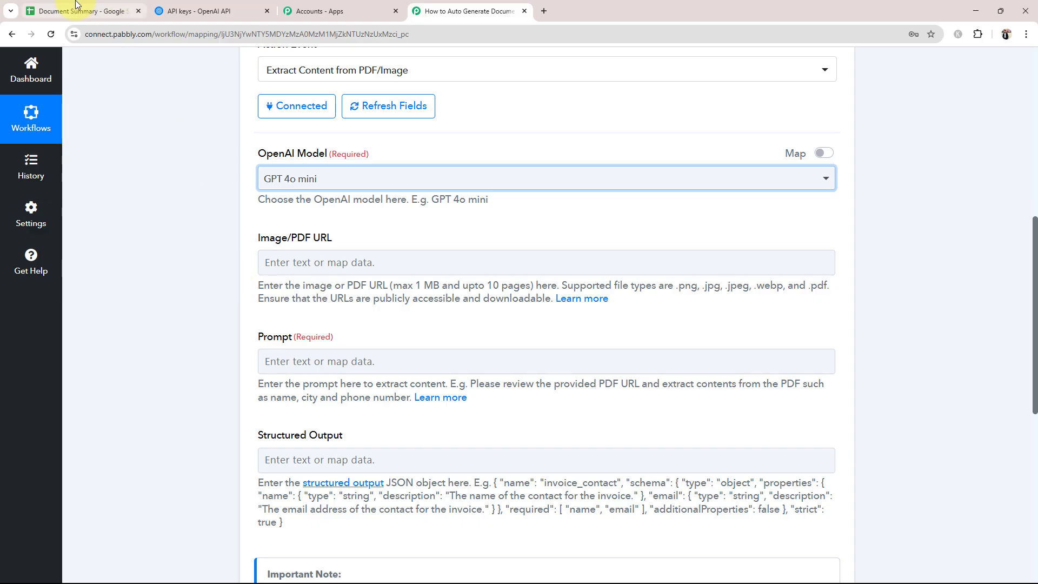
# Map the Document Link from the Google Sheets trigger to the OpenAI action's Image/PDF URL.
pyautogui.click(98, 10)
pyautogui.click(307, 195)
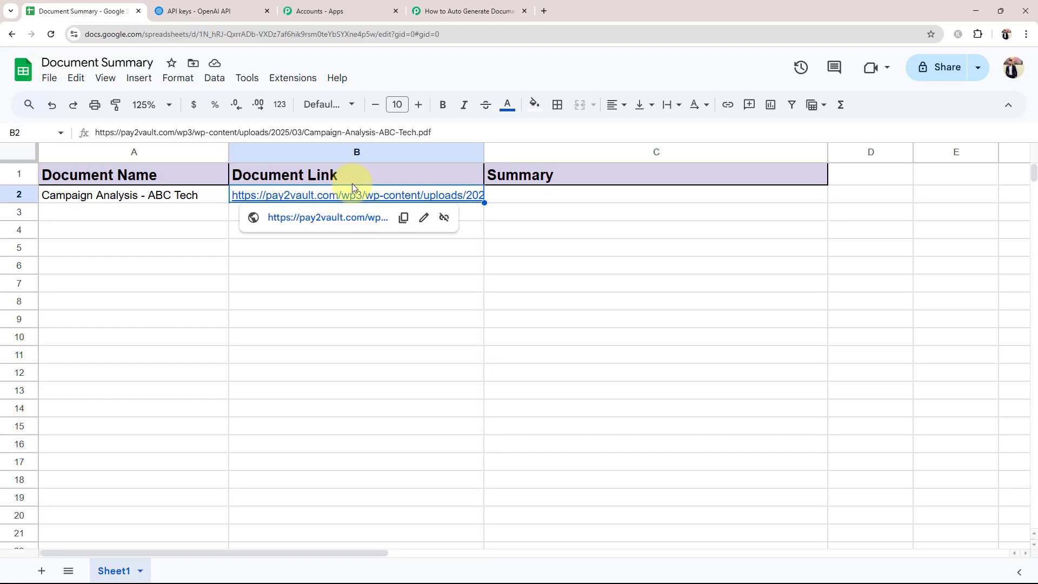
pyautogui.click(469, 11)
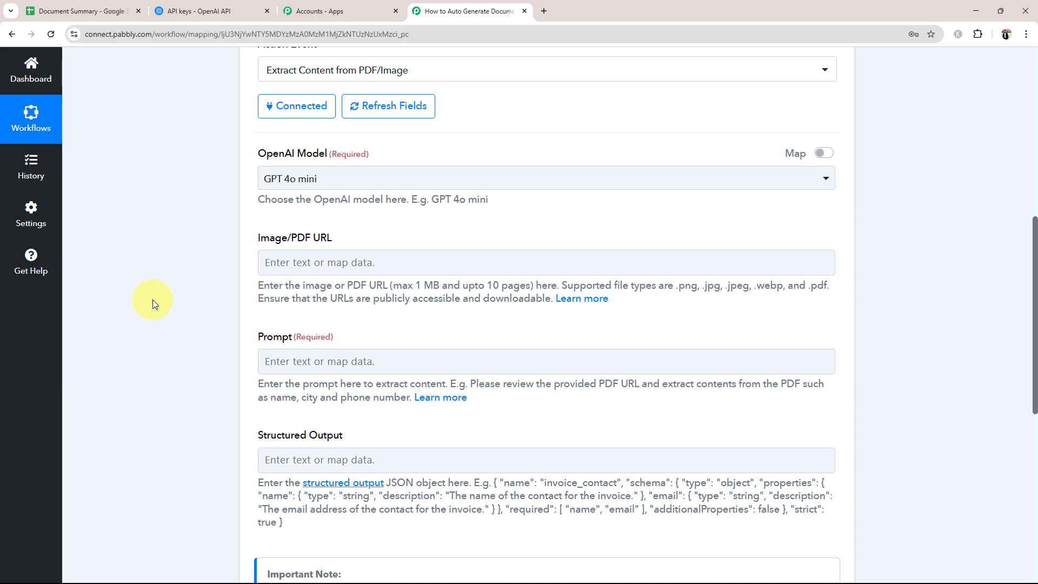
pyautogui.scroll(9, 152, 300)
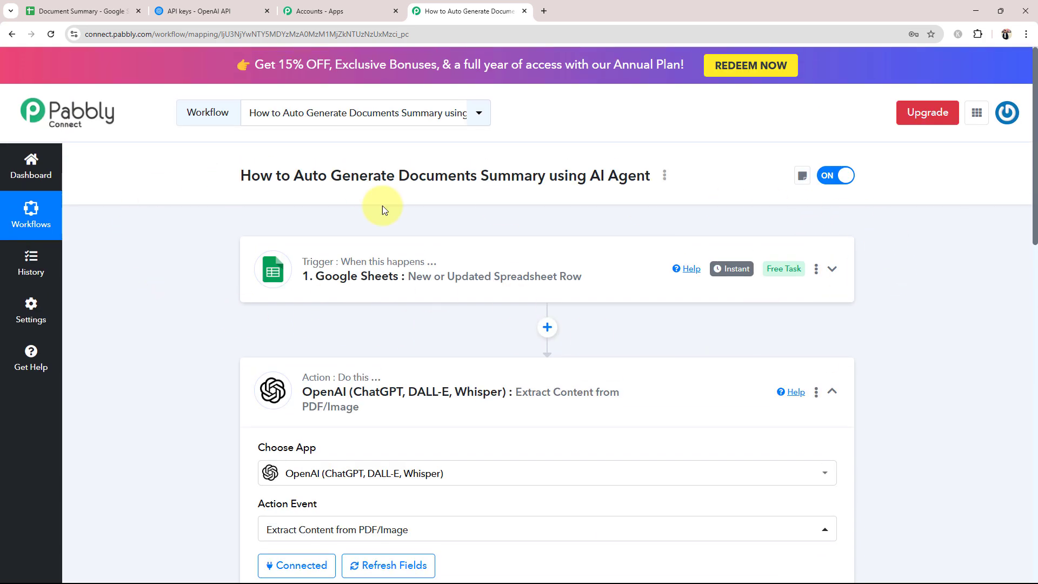
pyautogui.scroll(-7, 294, 305)
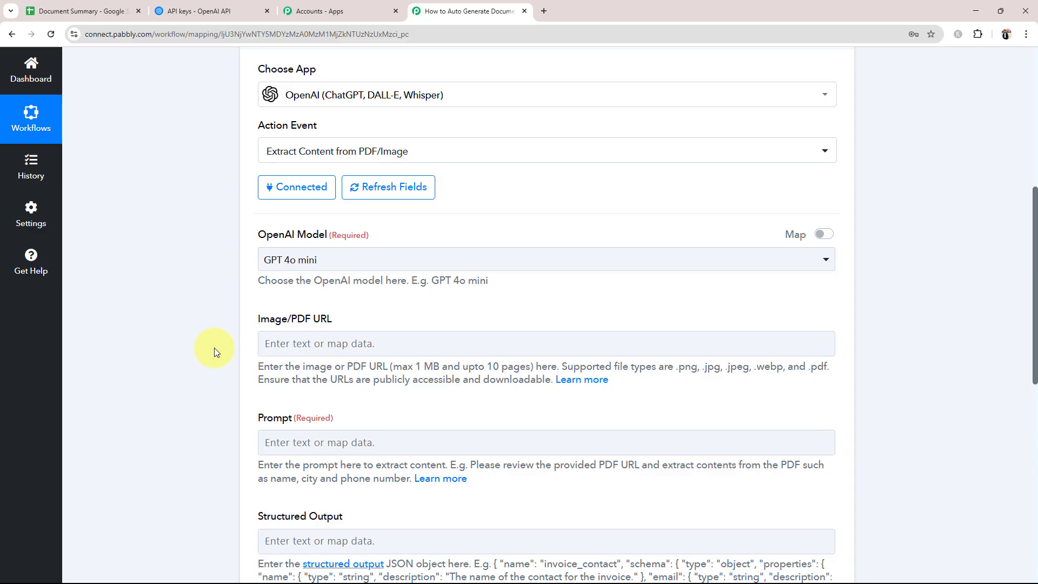
pyautogui.click(326, 345)
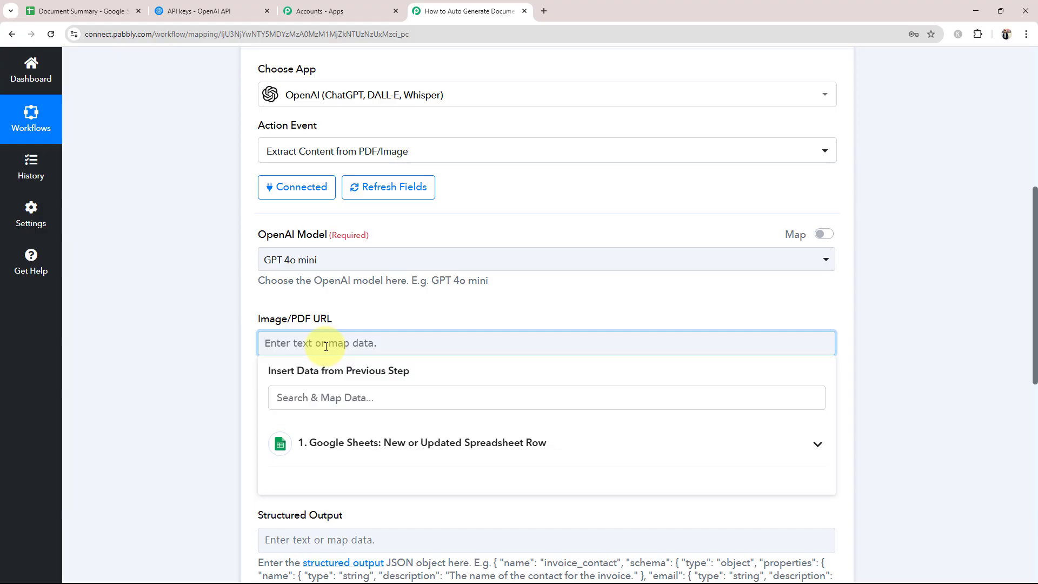
pyautogui.scroll(-3, 341, 373)
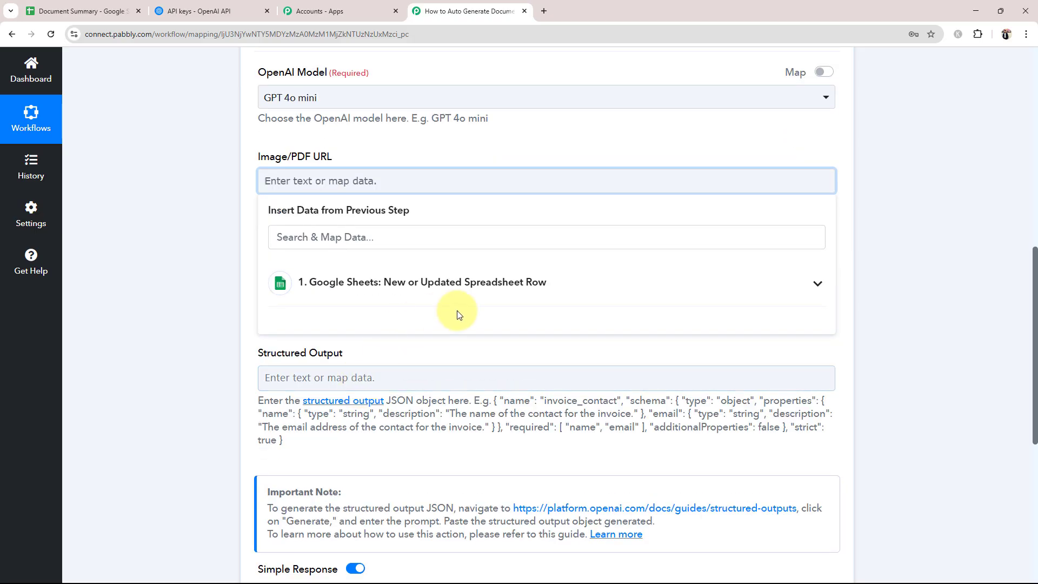
pyautogui.click(815, 292)
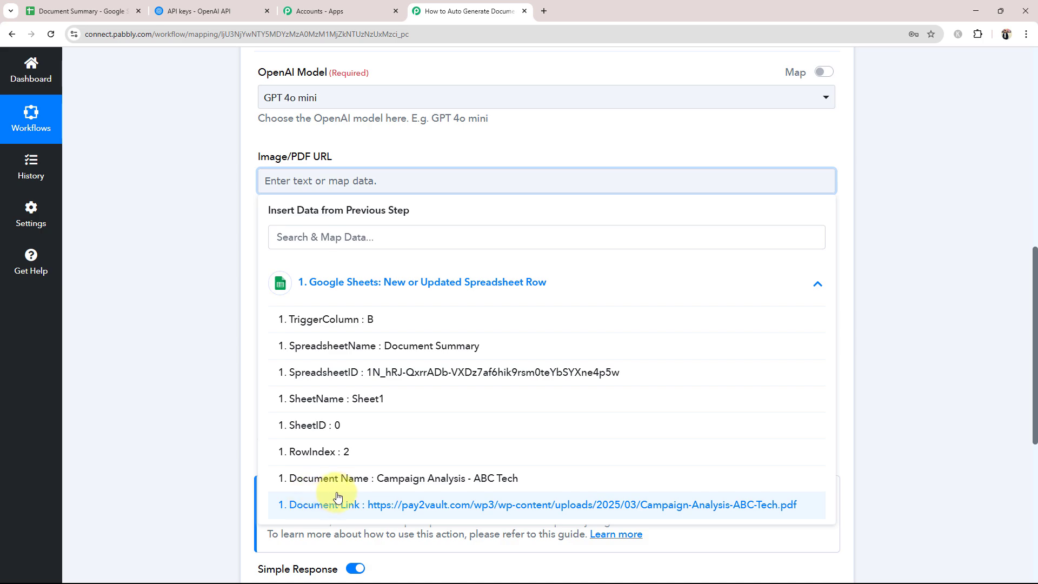
pyautogui.click(424, 504)
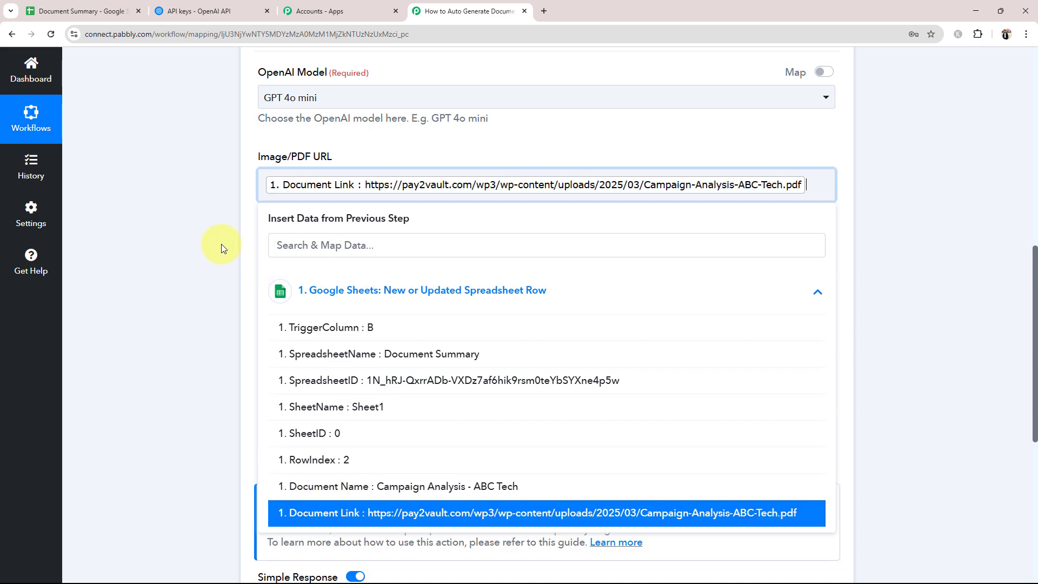
pyautogui.click(222, 245)
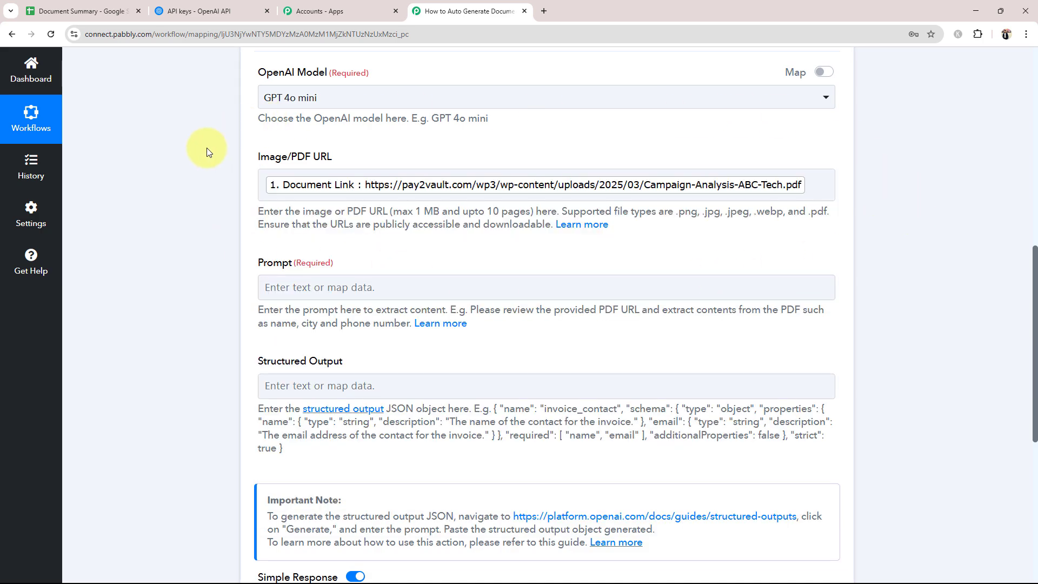
# Enter a prompt asking to review the document and give only a short summary with all the important points for a quick read.
pyautogui.click(299, 288)
pyautogui.hotkey('ctrl', 'v')
pyautogui.click(167, 311)
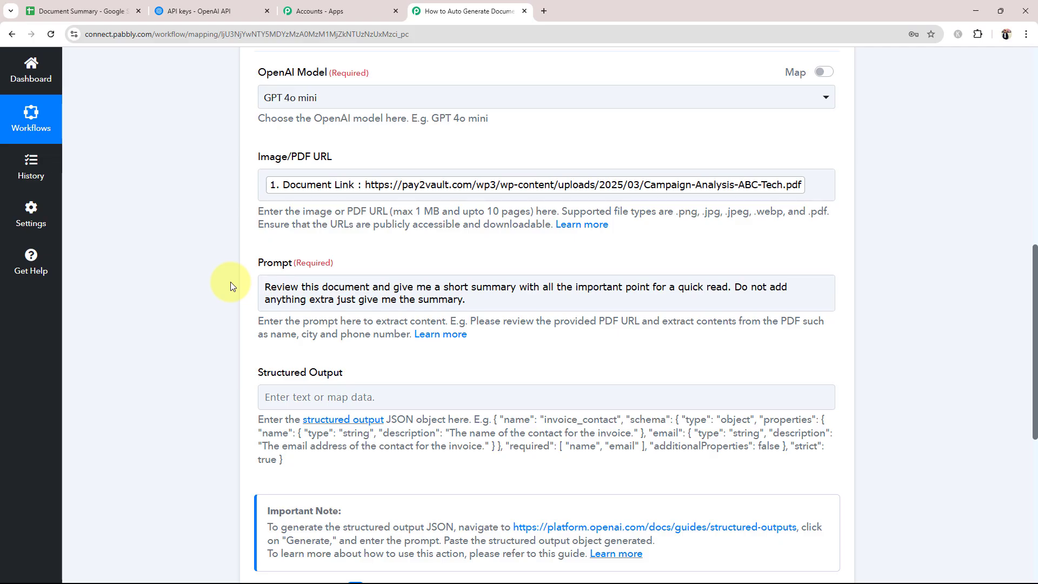
# Save the OpenAI action with Structured Output left empty and send a test request.
pyautogui.scroll(-1, 230, 281)
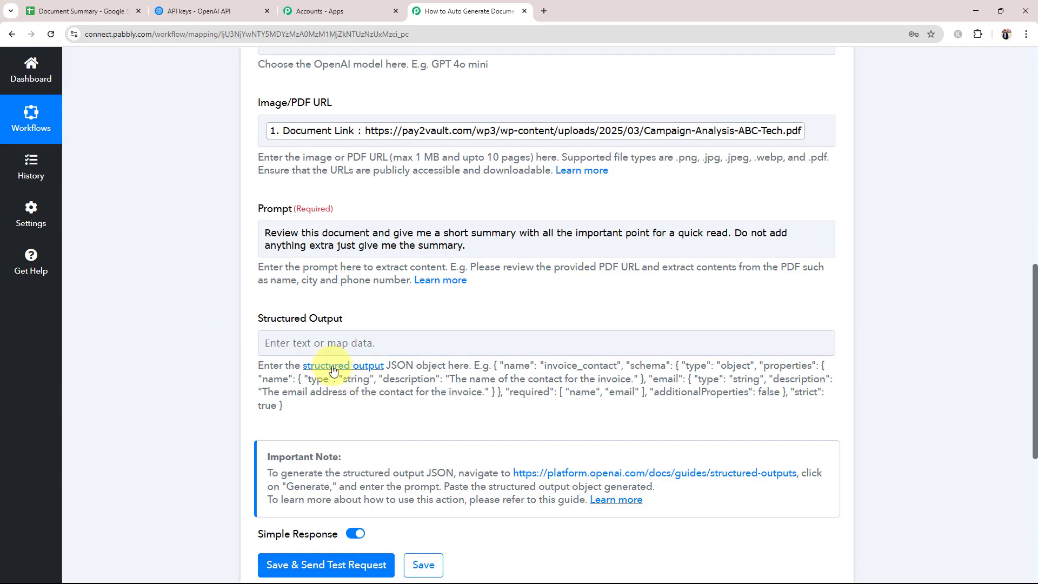
pyautogui.click(265, 351)
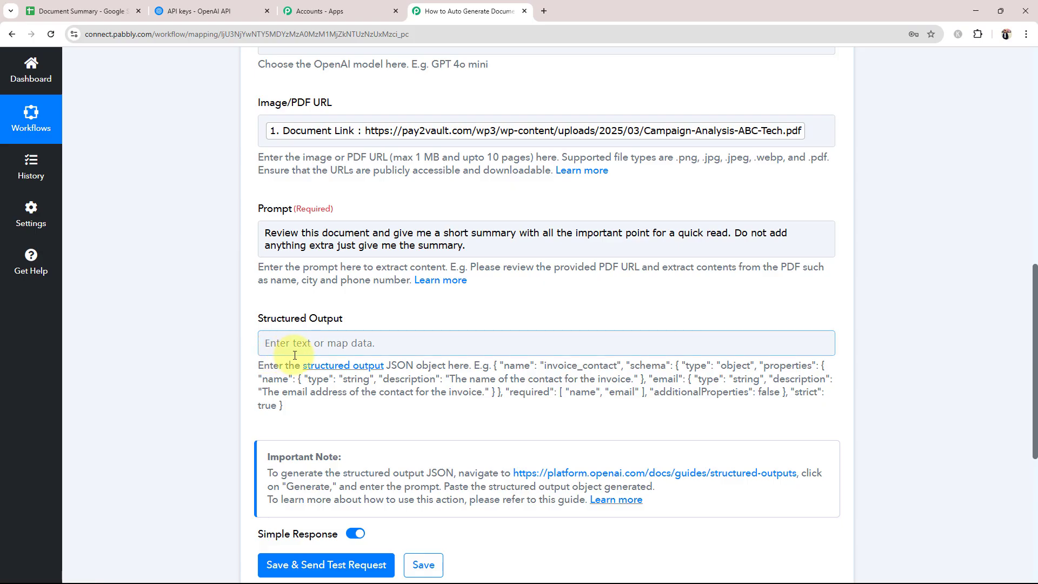
pyautogui.scroll(-3, 290, 351)
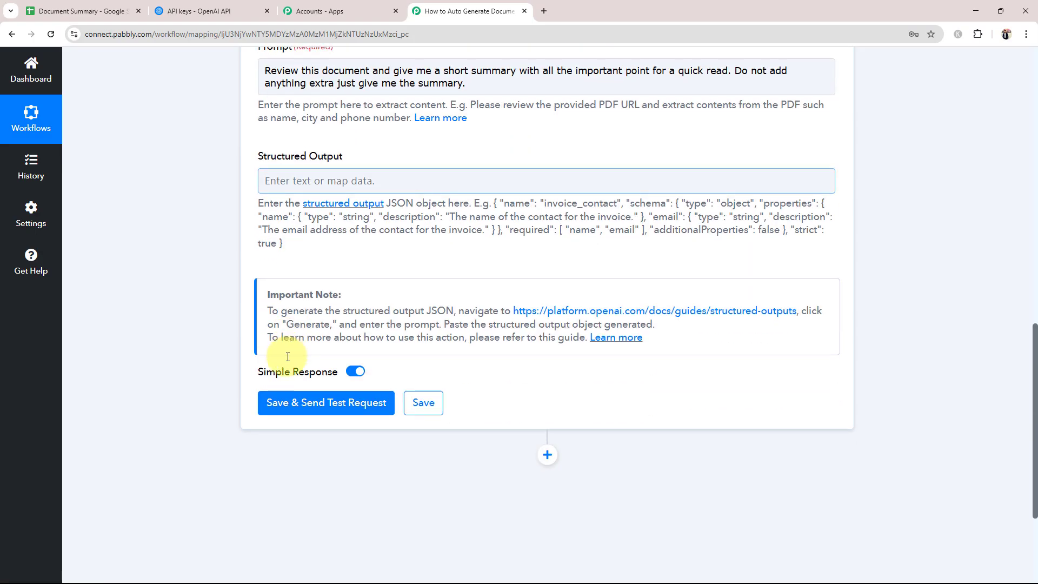
pyautogui.click(284, 403)
pyautogui.scroll(2, 177, 376)
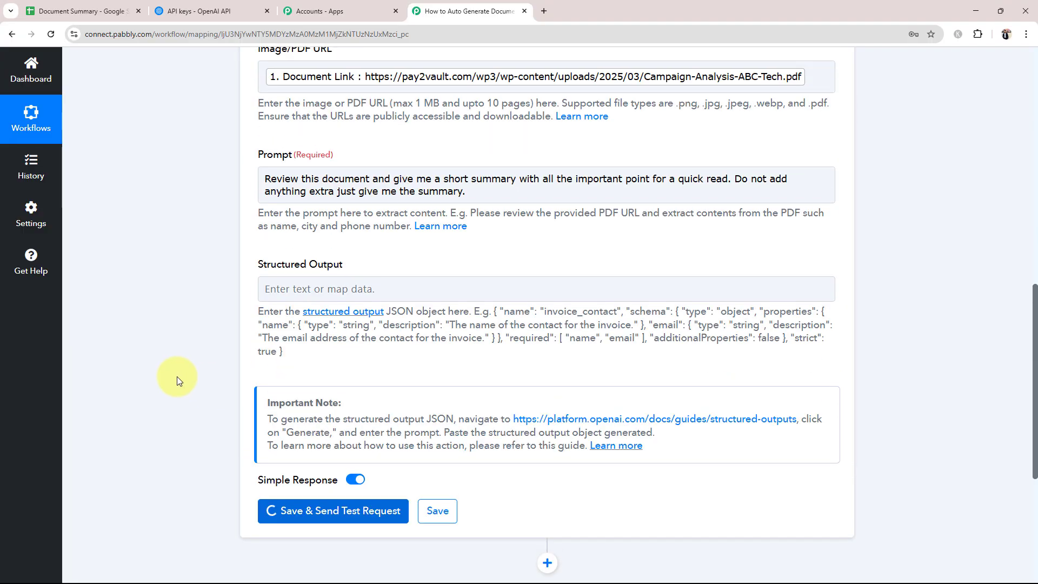
pyautogui.scroll(3, 177, 376)
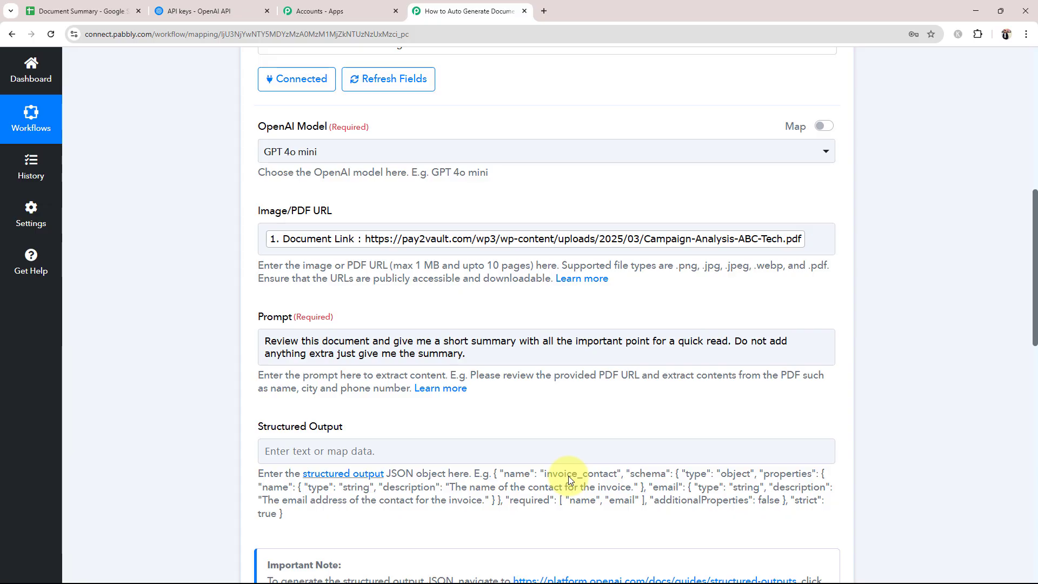
# Review the document link in the spreadsheet, the OpenAI API keys page and the prompt text in the OpenAI action.
pyautogui.click(37, 11)
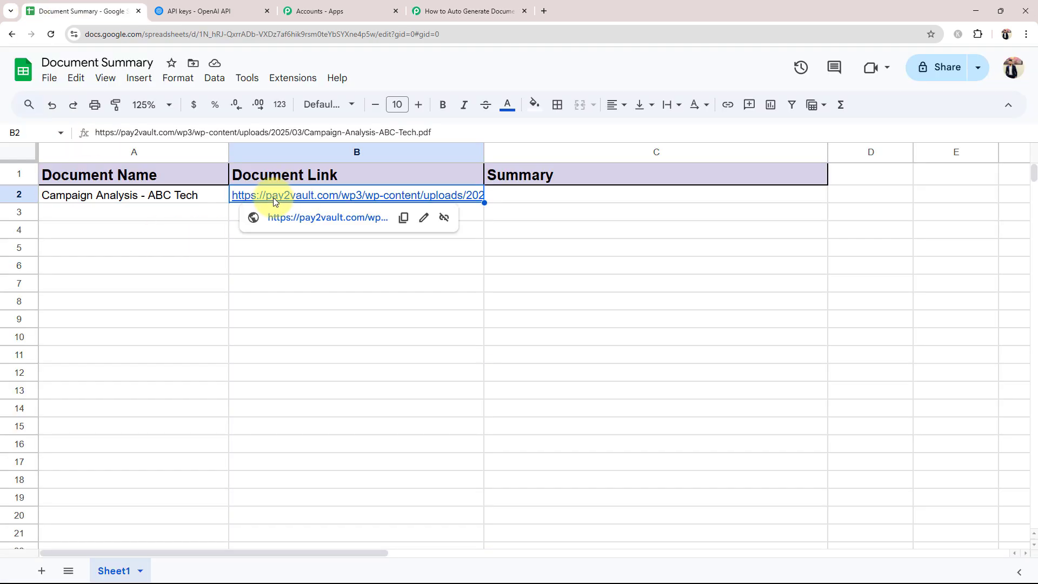
pyautogui.click(445, 7)
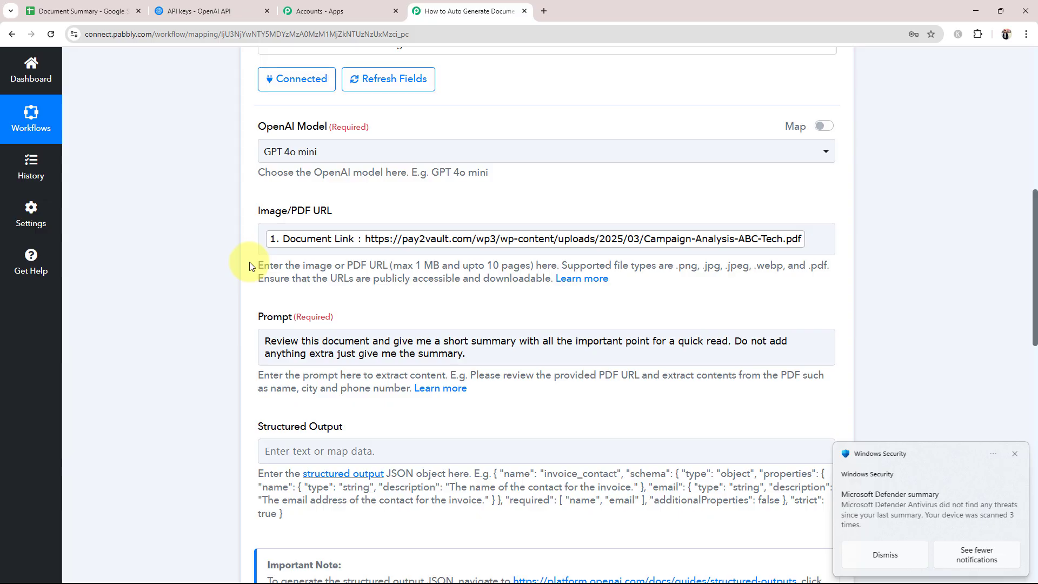
pyautogui.click(1016, 455)
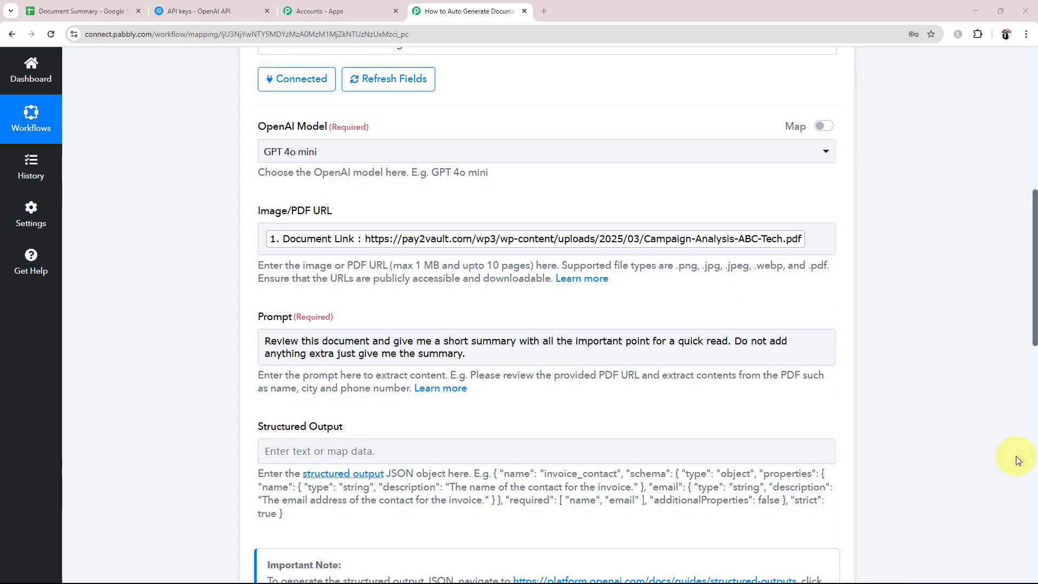
pyautogui.click(81, 11)
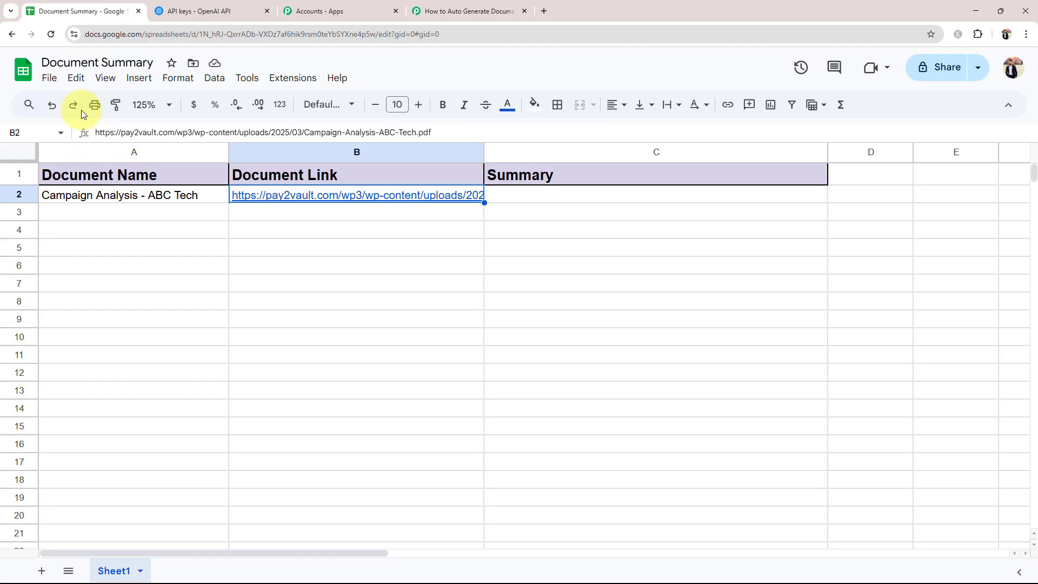
pyautogui.click(283, 231)
pyautogui.click(214, 11)
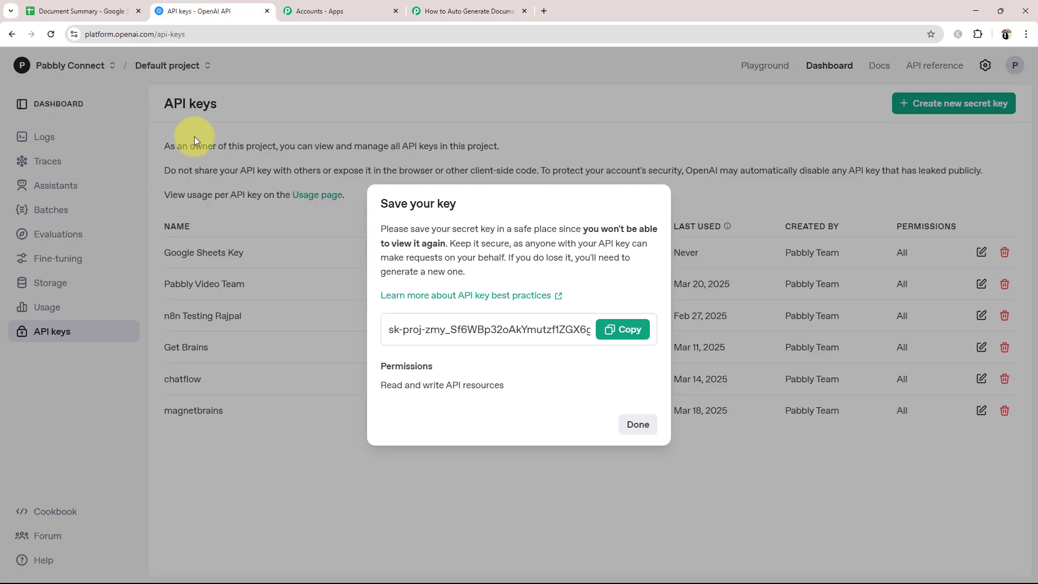
pyautogui.click(460, 11)
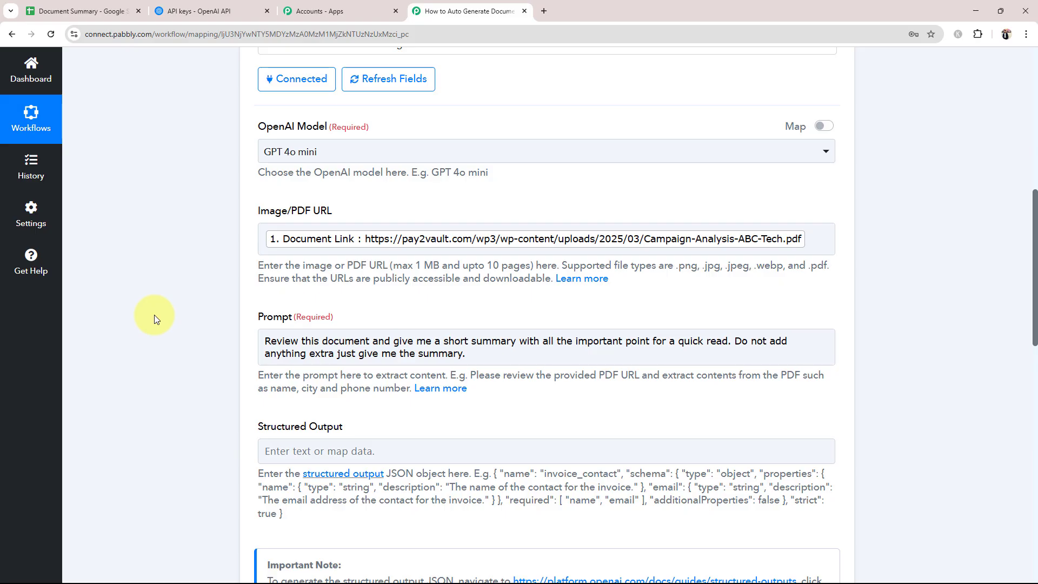
pyautogui.moveTo(475, 352); pyautogui.dragTo(304, 341)
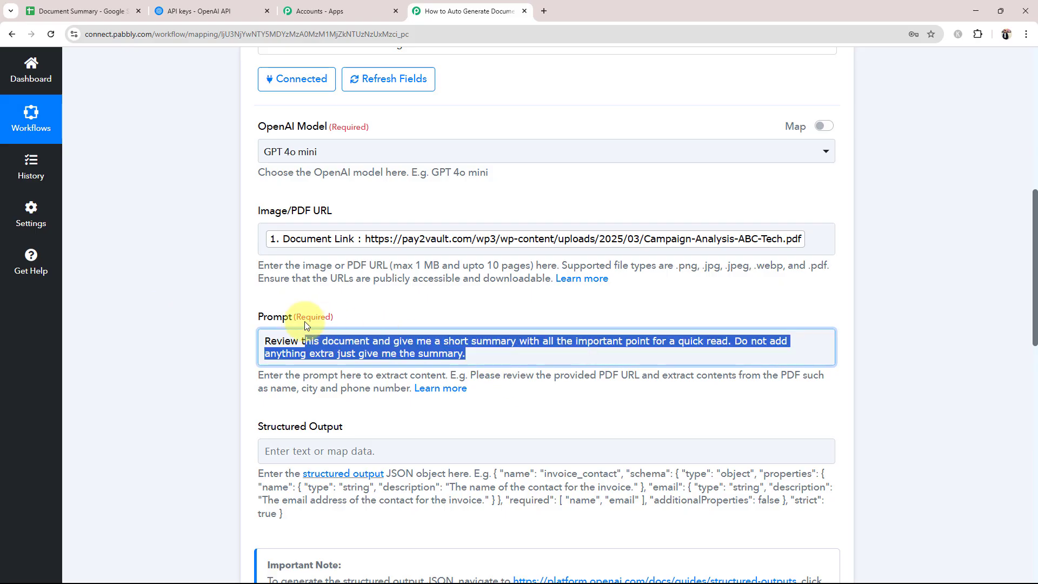
pyautogui.click(151, 298)
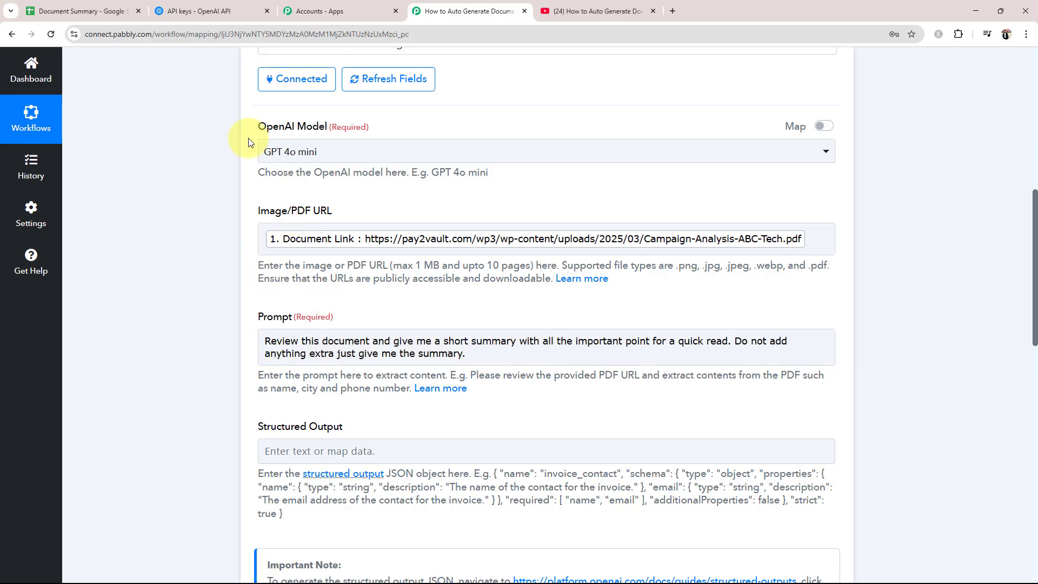
# Change the OpenAI model to o1 and run the test request again.
pyautogui.click(280, 155)
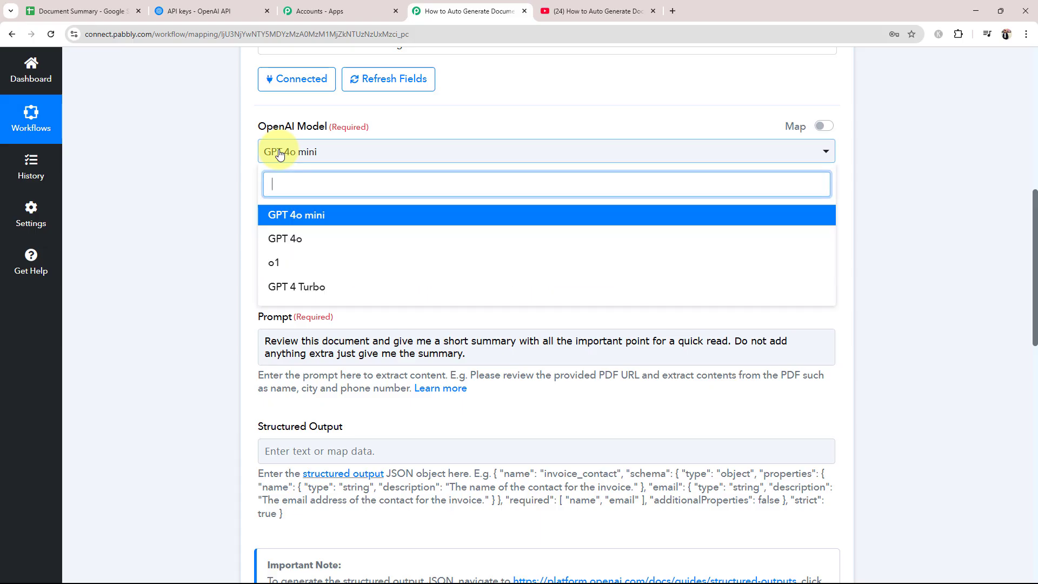
pyautogui.click(274, 264)
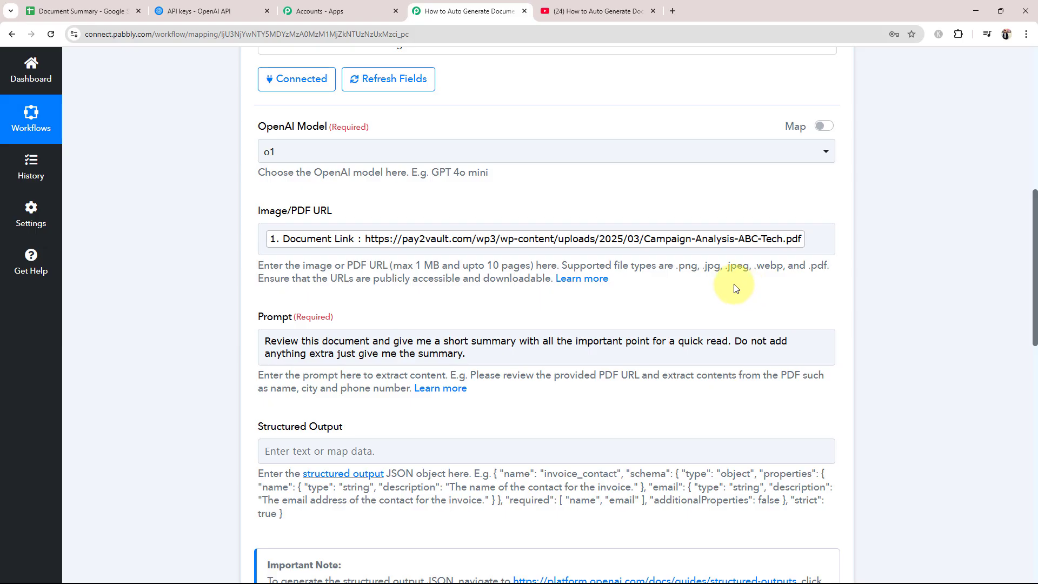
pyautogui.scroll(-9, 148, 352)
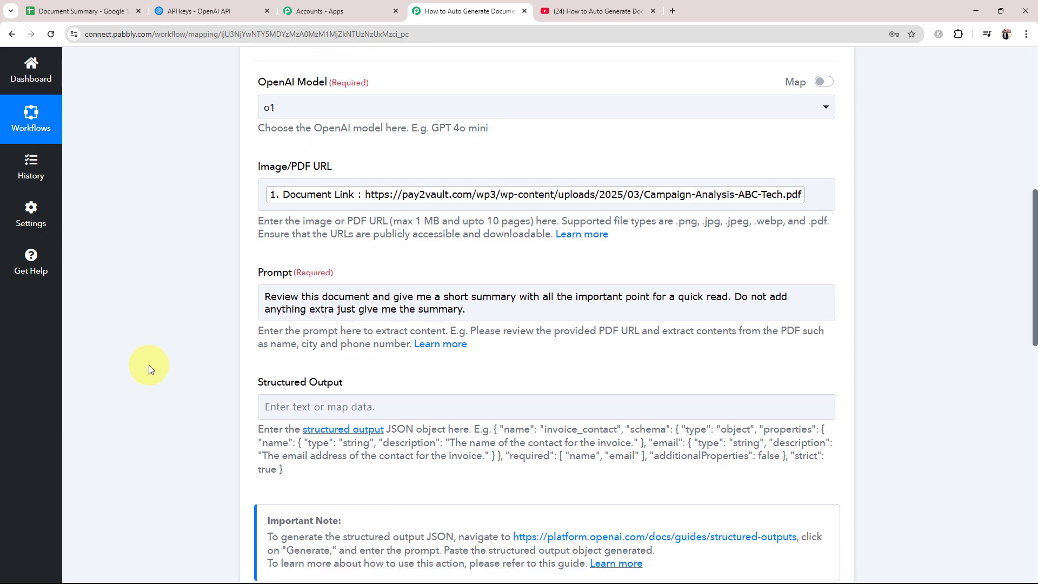
pyautogui.scroll(-2, 157, 385)
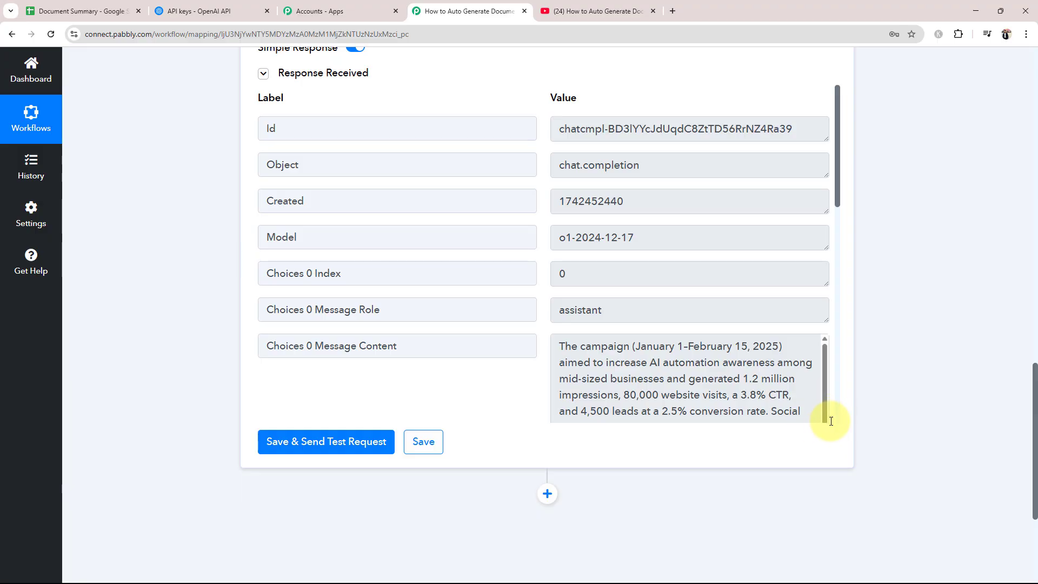
# Read the whole summary in the response's Choices 0 Message Content and check the Google Sheet it is meant for.
pyautogui.scroll(-5, 706, 378)
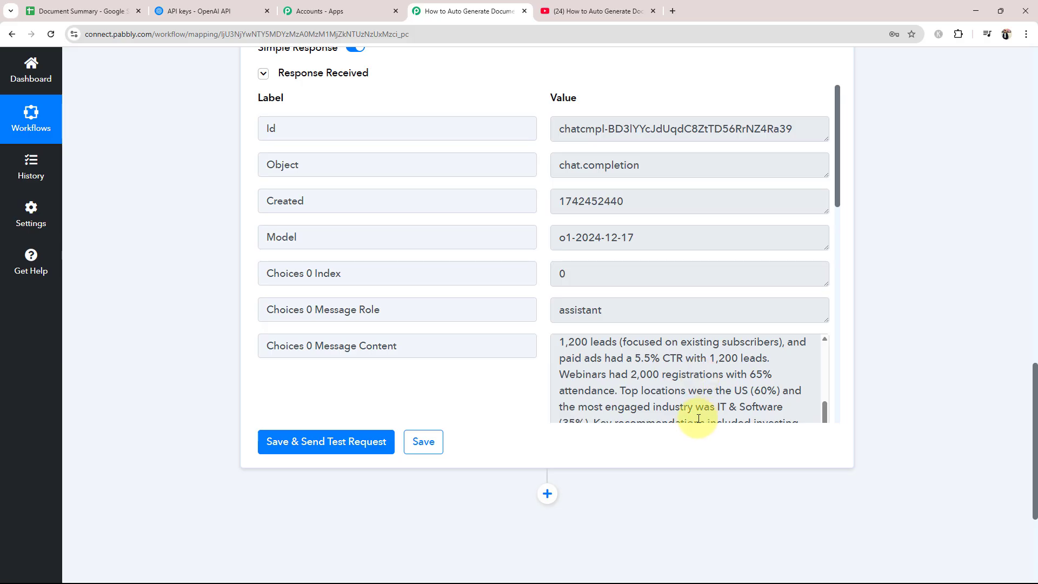
pyautogui.scroll(-5, 716, 383)
pyautogui.scroll(3, 681, 281)
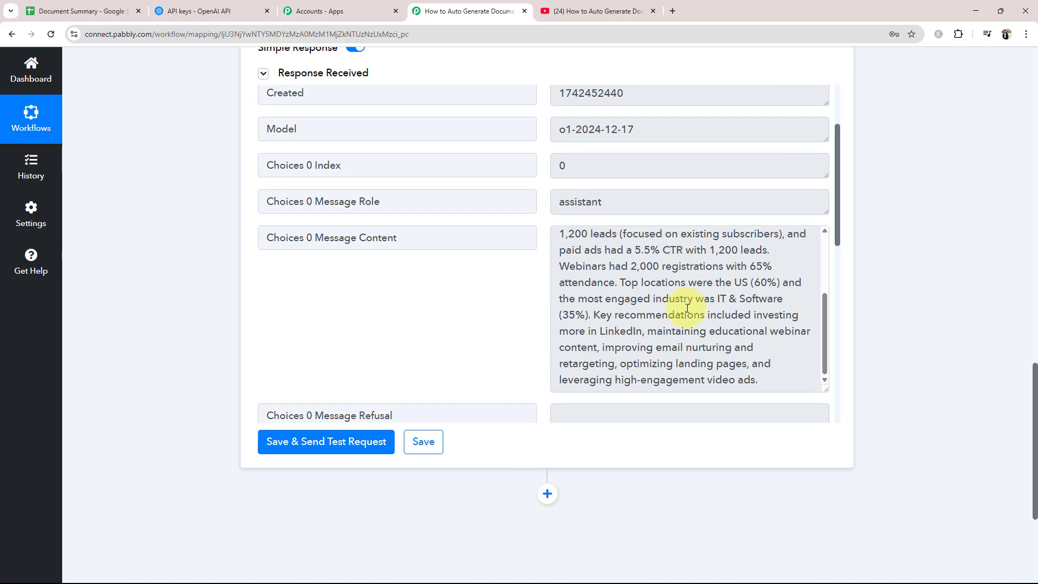
pyautogui.scroll(5, 688, 308)
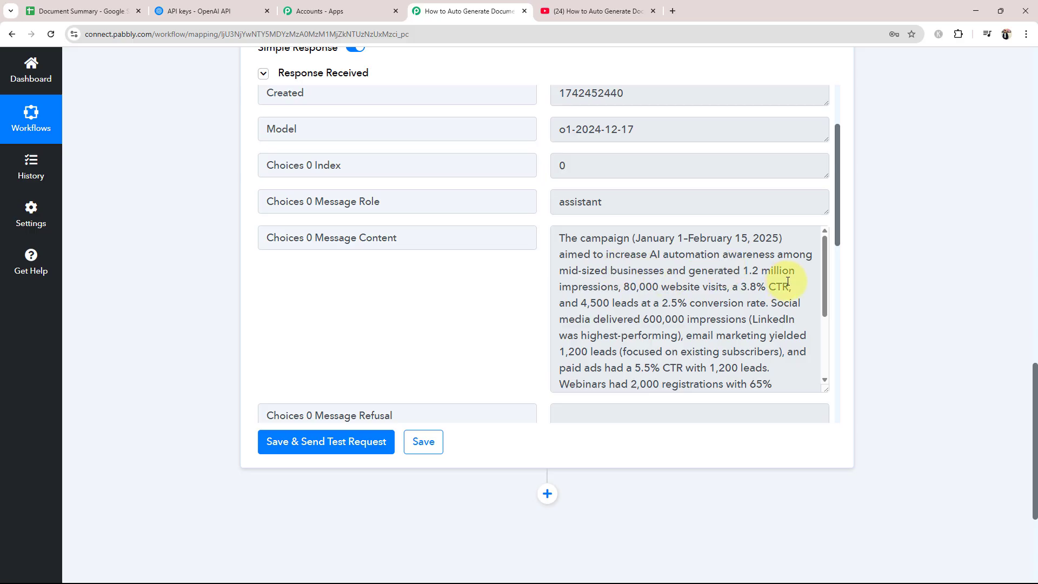
pyautogui.scroll(-3, 661, 295)
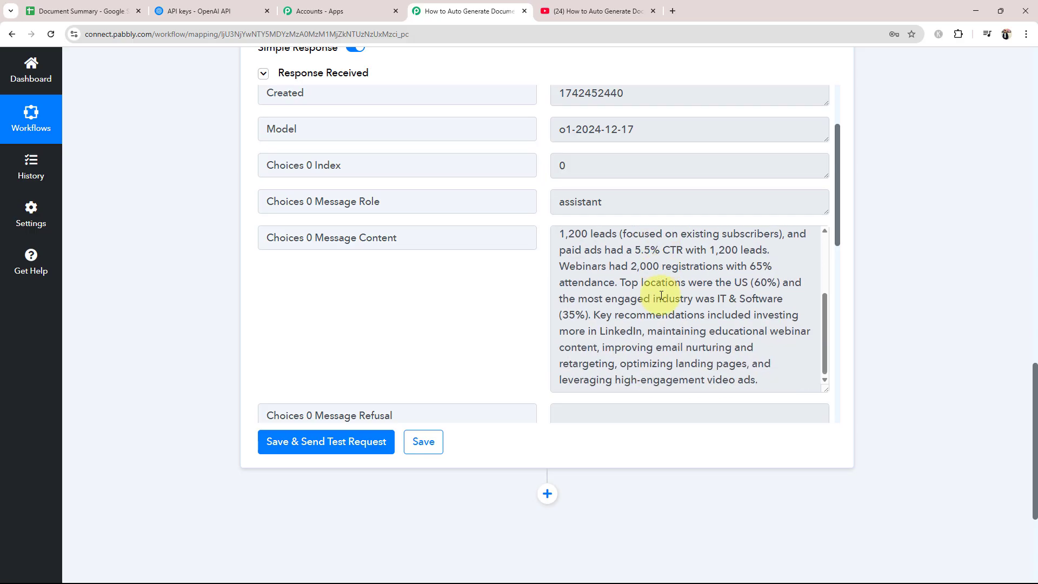
pyautogui.click(82, 11)
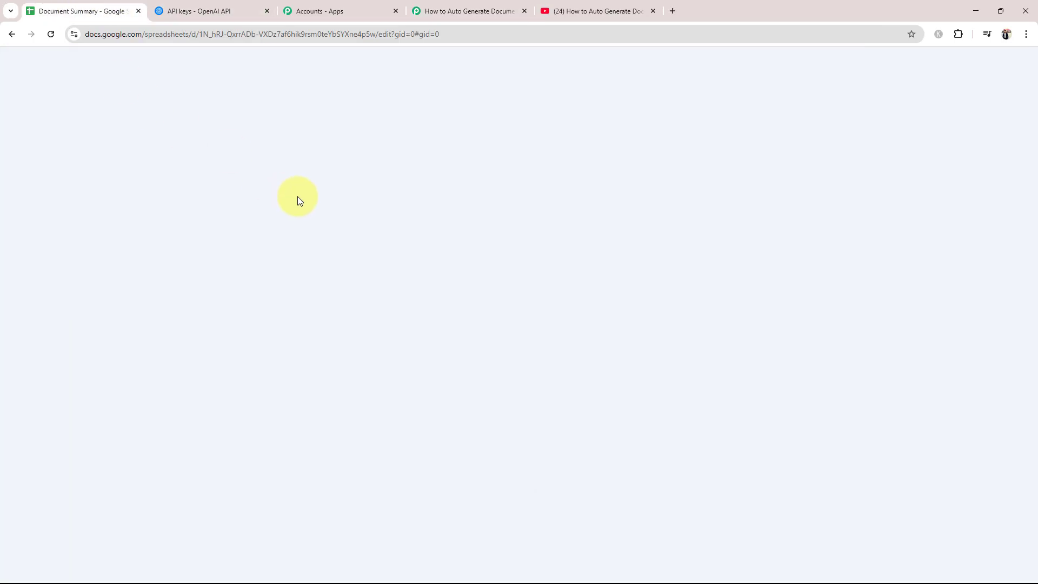
pyautogui.click(447, 10)
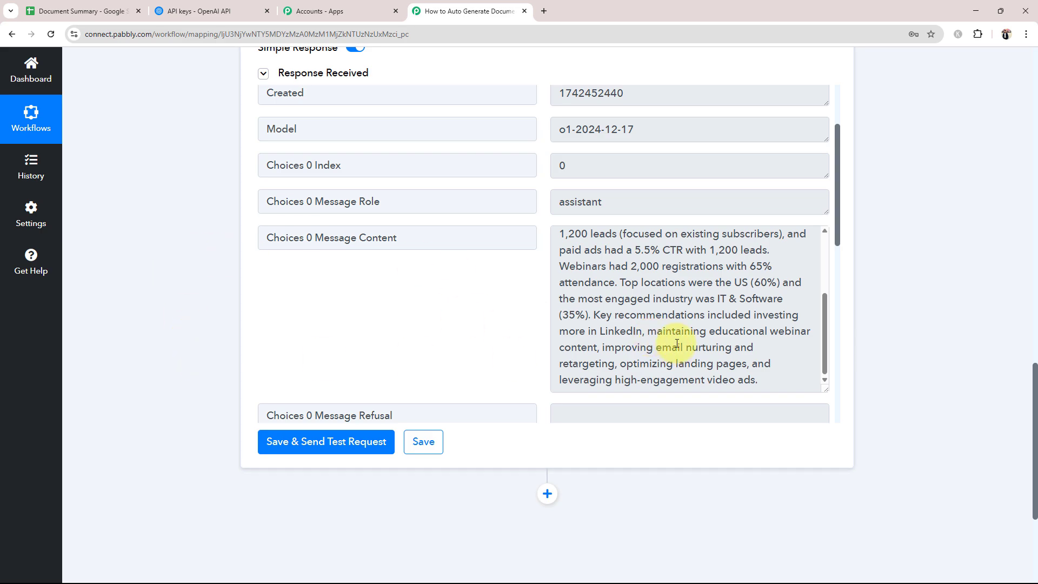
# Collapse the finished OpenAI Extract Content from PDF/Image action in the workflow.
pyautogui.scroll(-5, 660, 341)
pyautogui.scroll(15, 257, 354)
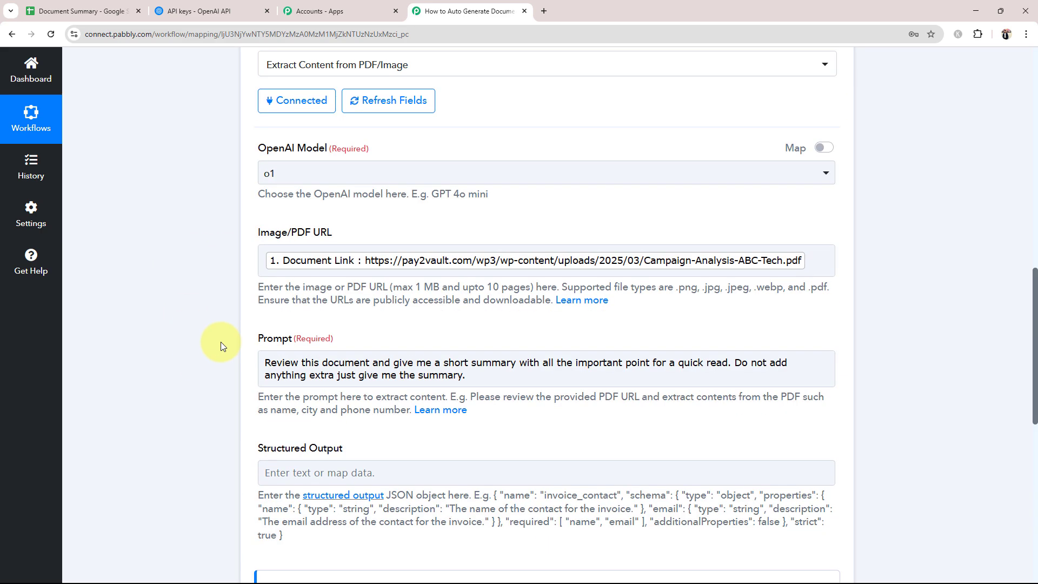
pyautogui.click(505, 207)
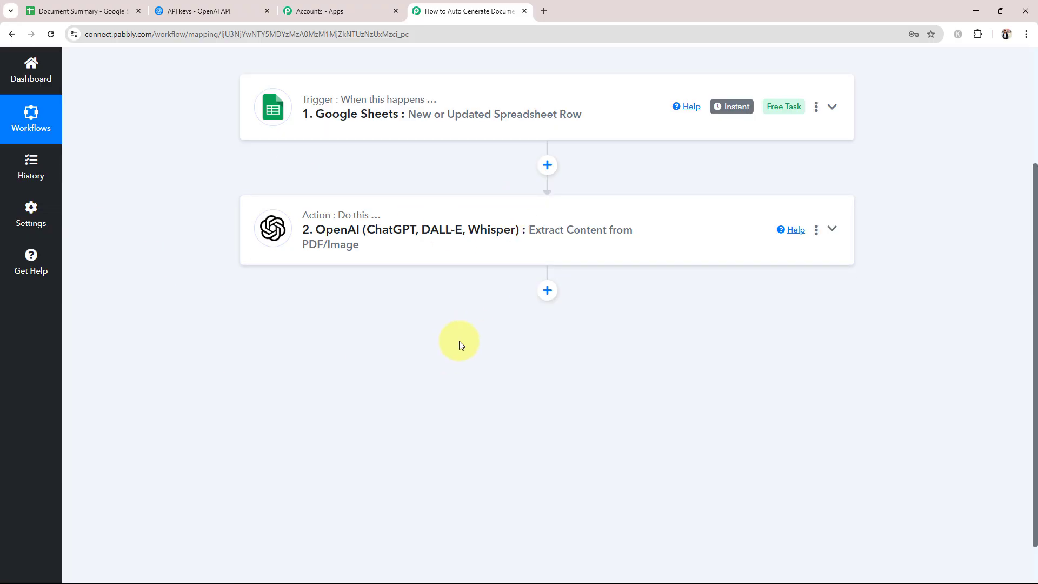
# Add a Google Sheets action after the OpenAI step and set its action event to Update Row.
pyautogui.click(547, 291)
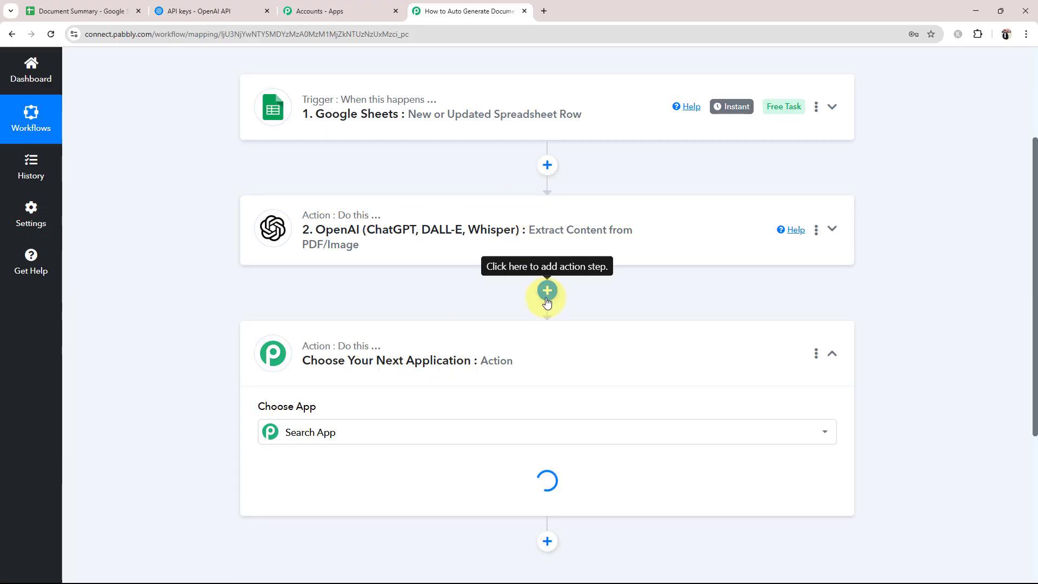
pyautogui.click(378, 295)
pyautogui.write('G')
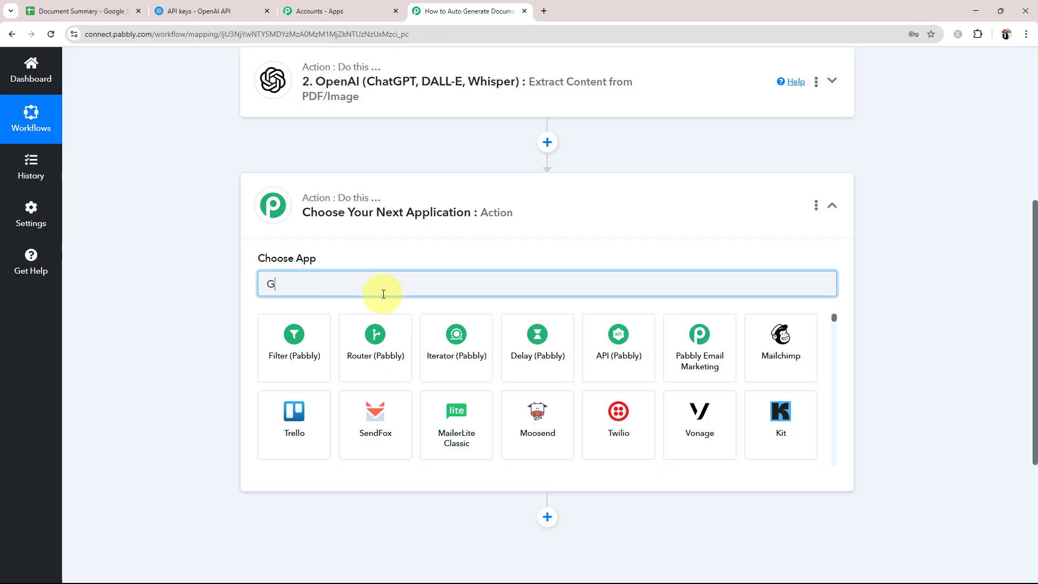
pyautogui.write('oogle')
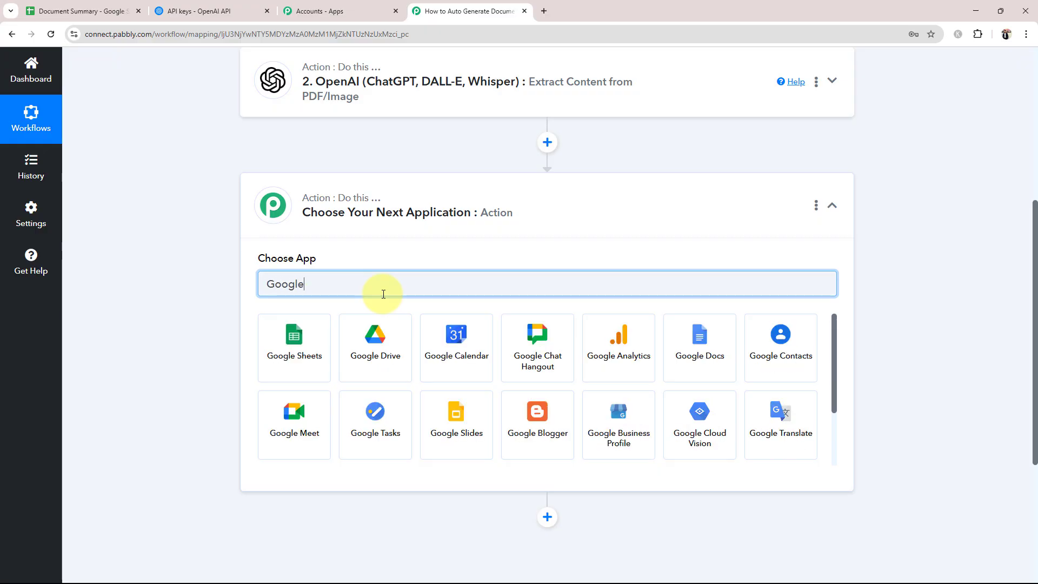
pyautogui.click(279, 342)
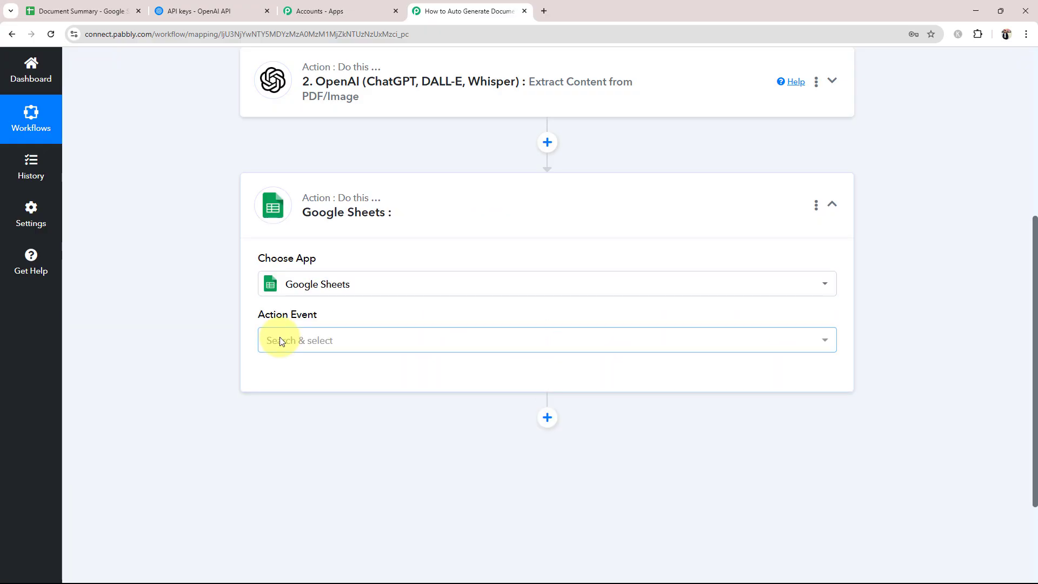
pyautogui.click(299, 341)
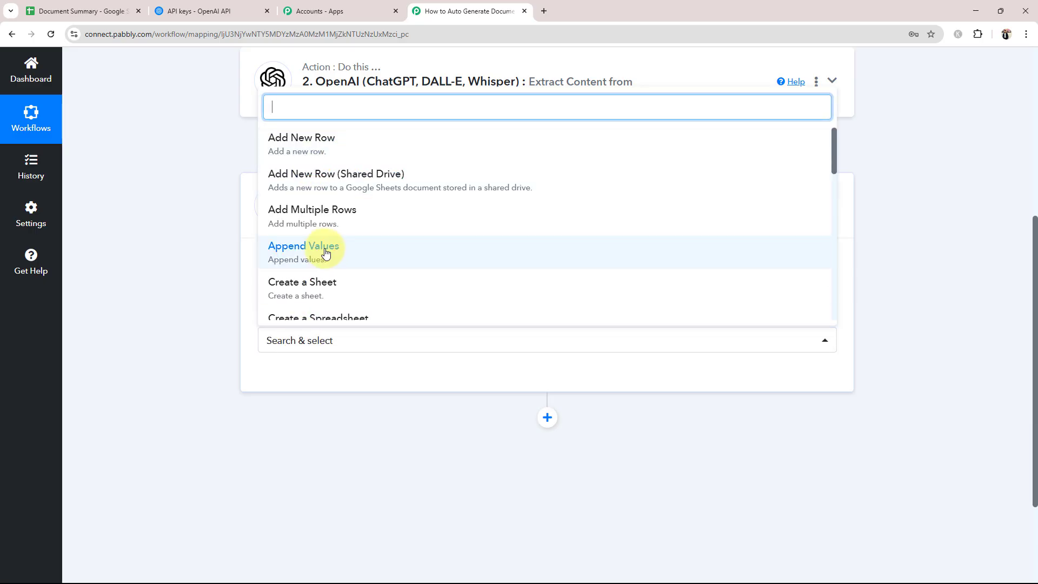
pyautogui.scroll(-6, 325, 253)
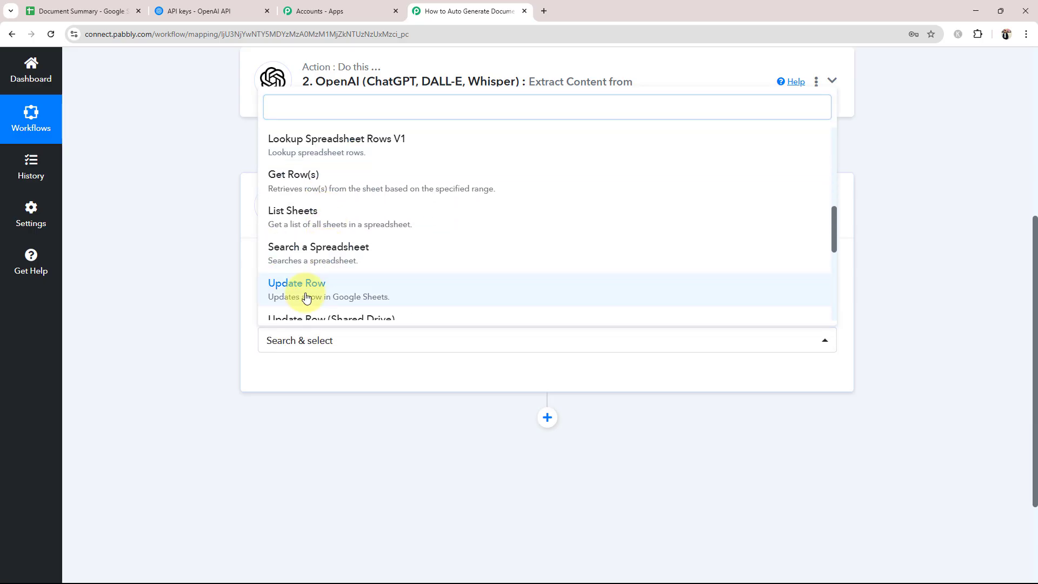
pyautogui.click(307, 298)
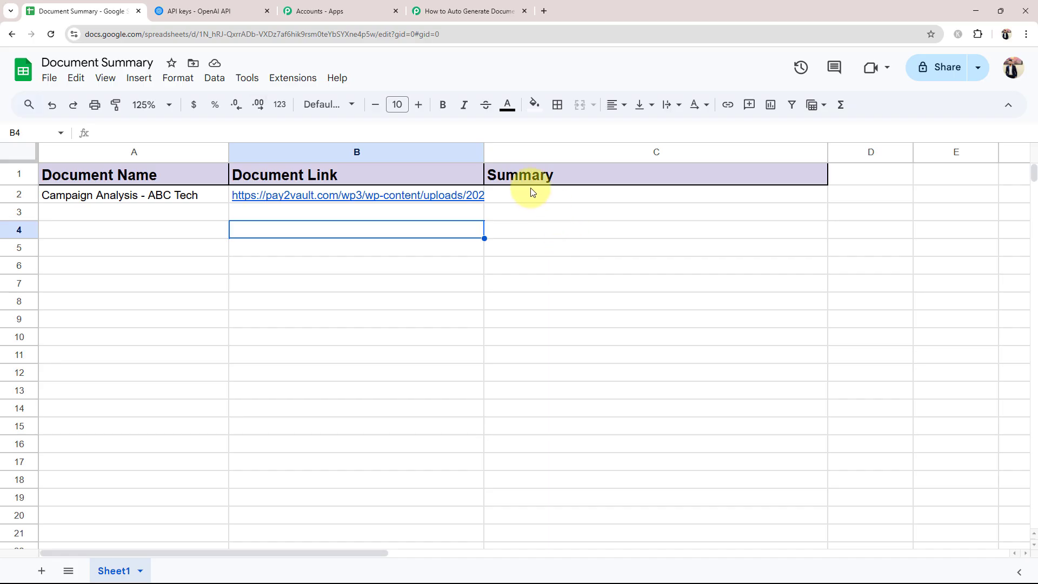
# Check the empty Summary cell in the spreadsheet, and connect the Update Row action using the existing connection Google Sheets #166.
pyautogui.click(533, 192)
pyautogui.click(487, 10)
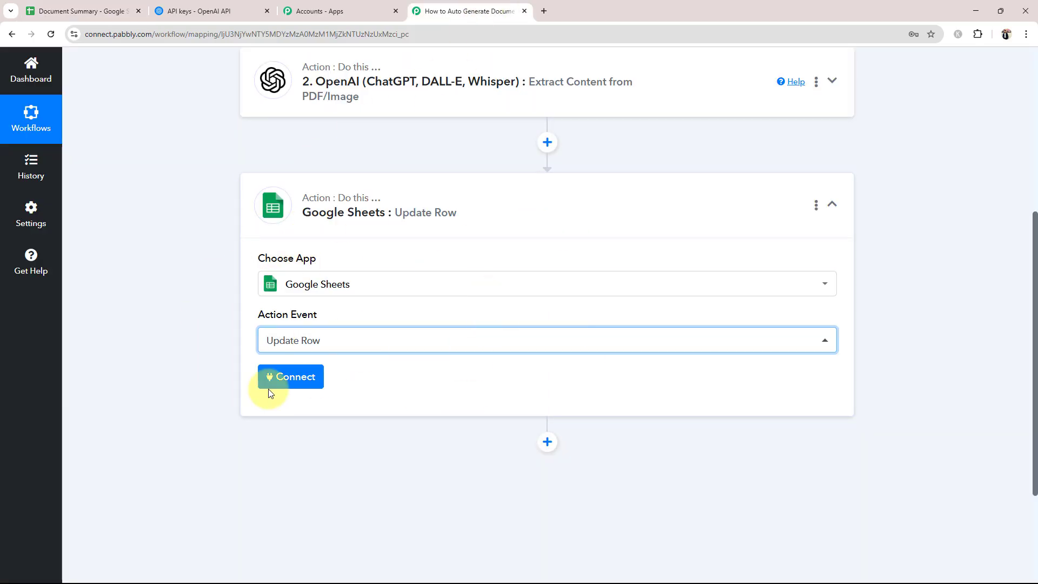
pyautogui.click(292, 384)
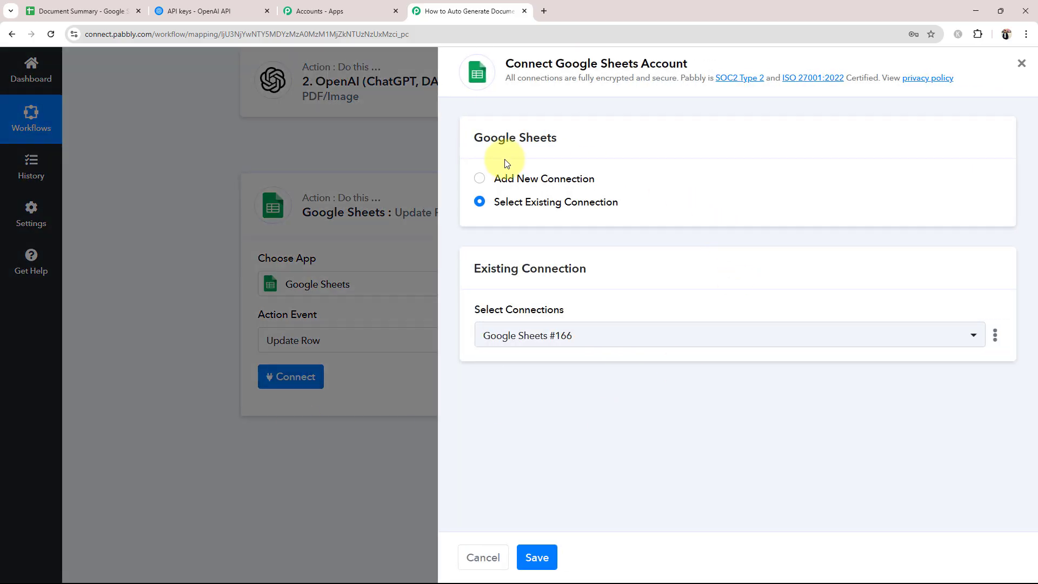
pyautogui.click(480, 179)
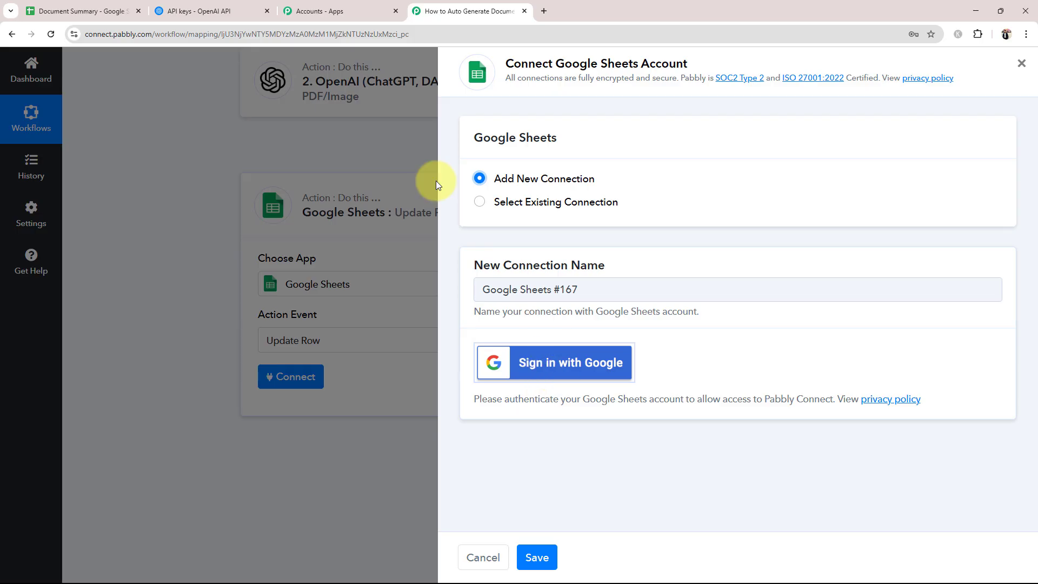
pyautogui.click(479, 201)
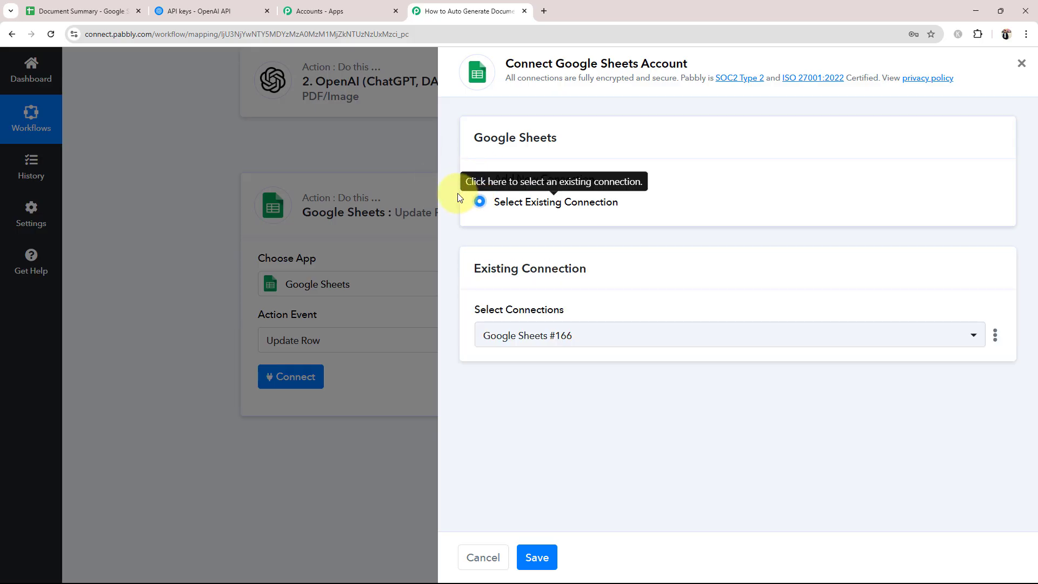
pyautogui.click(537, 557)
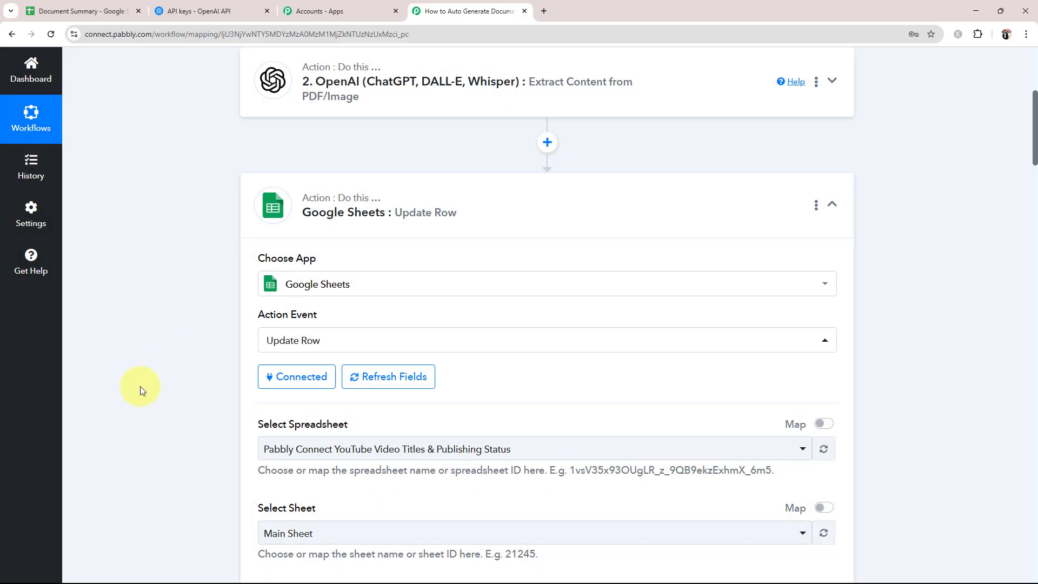
# Set the Update Row action's spreadsheet to Document Summary and its sheet to Sheet1.
pyautogui.scroll(-1, 157, 378)
pyautogui.scroll(-3, 157, 377)
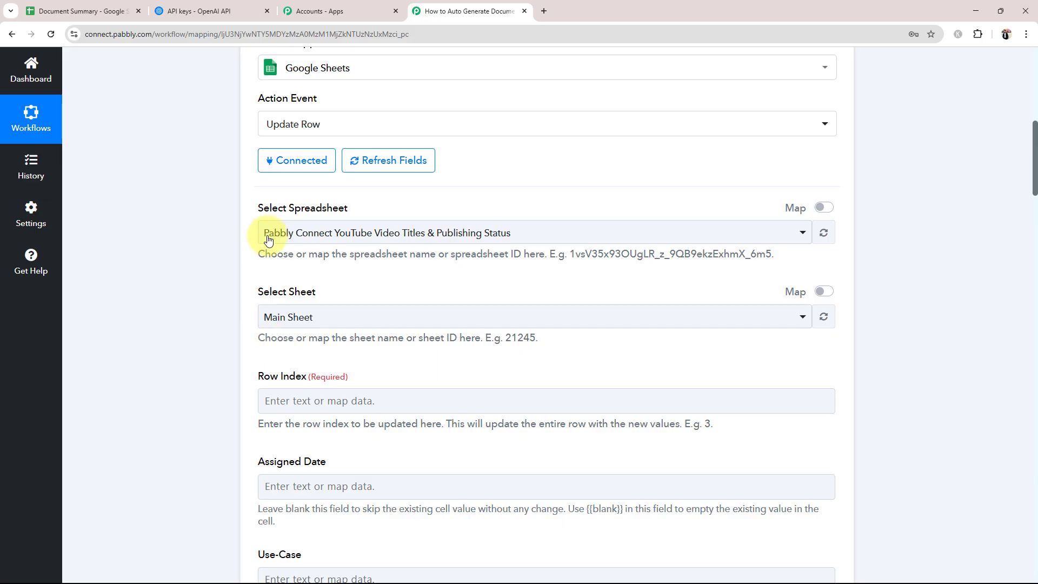
pyautogui.moveTo(259, 208); pyautogui.dragTo(364, 224)
pyautogui.click(217, 274)
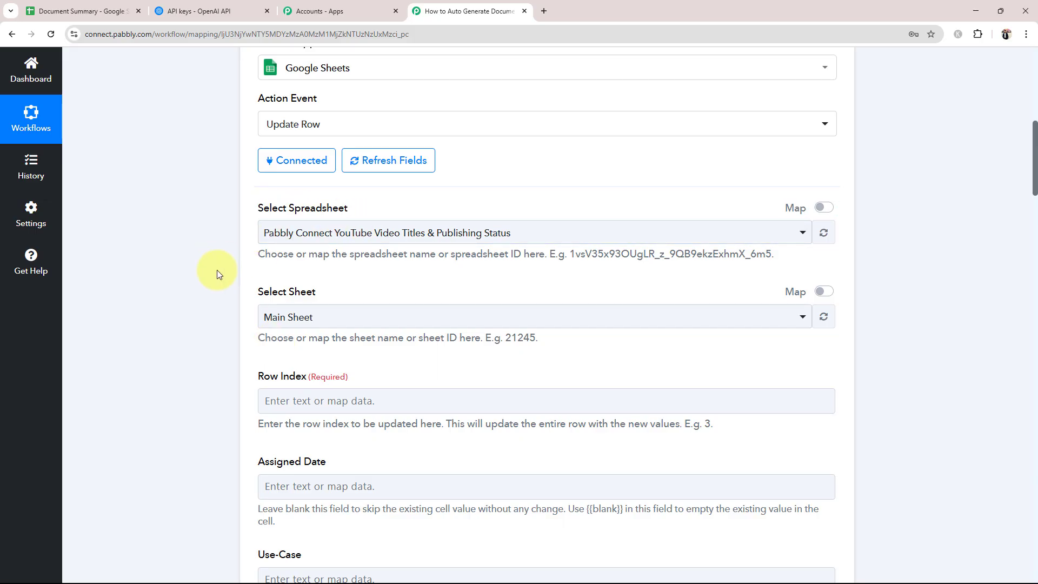
pyautogui.click(47, 5)
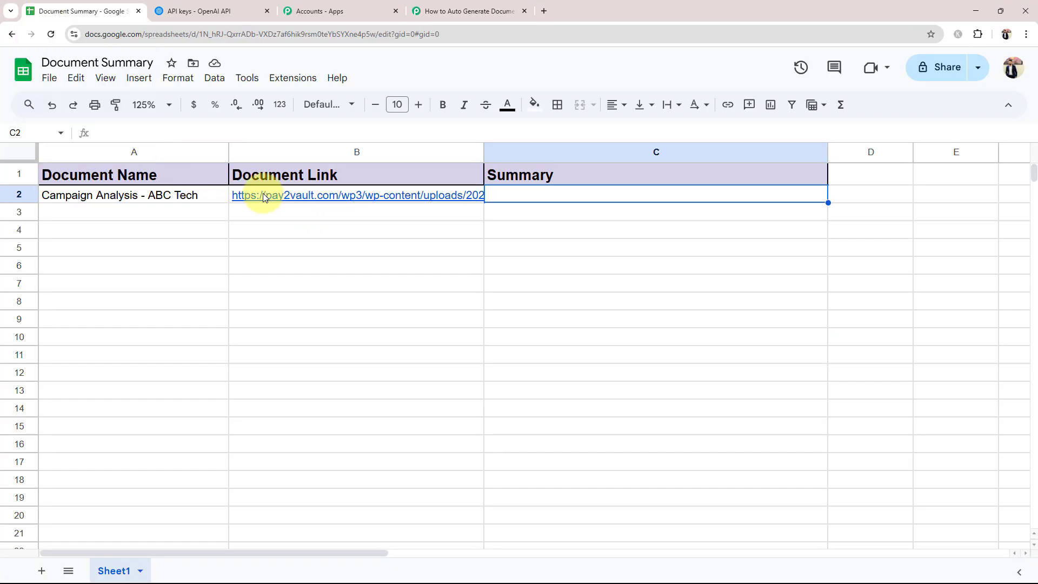
pyautogui.click(414, 9)
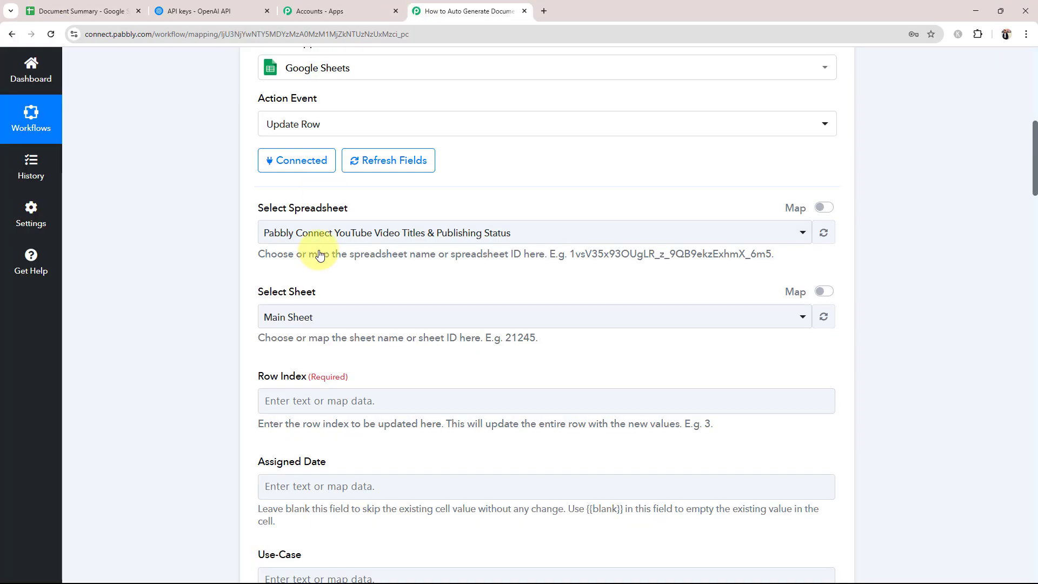
pyautogui.click(302, 234)
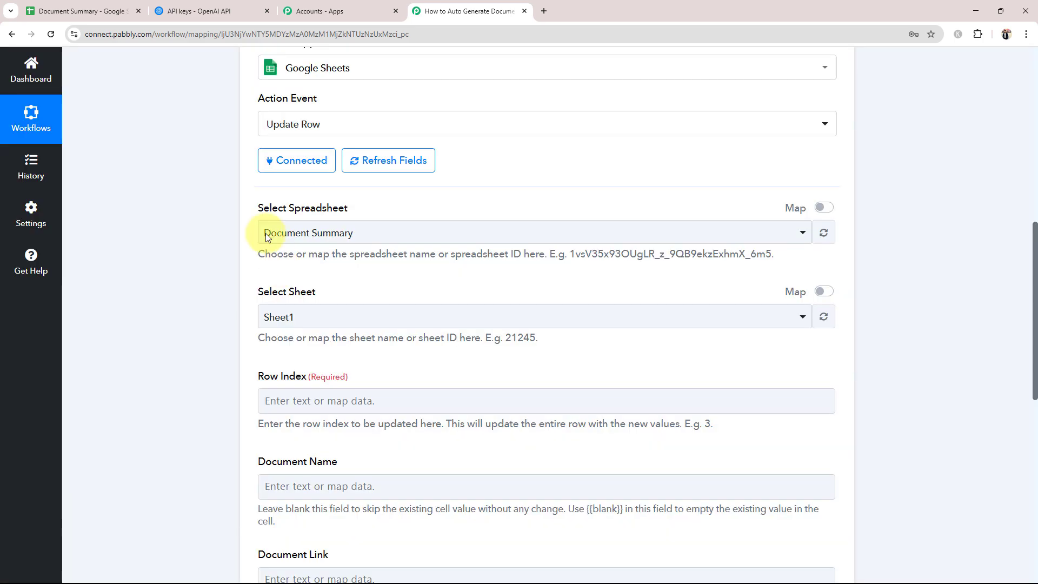
pyautogui.click(123, 11)
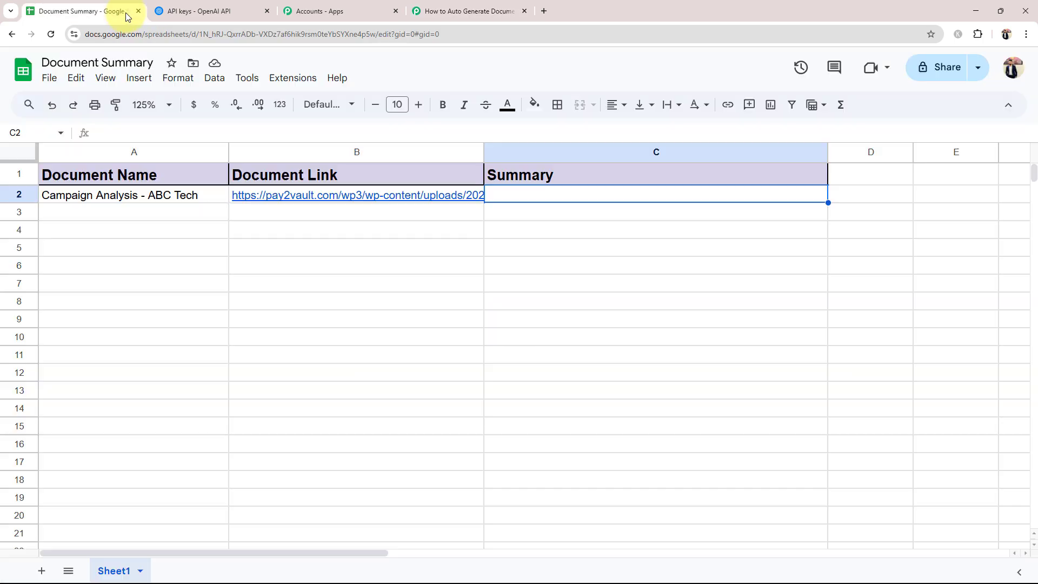
pyautogui.click(473, 11)
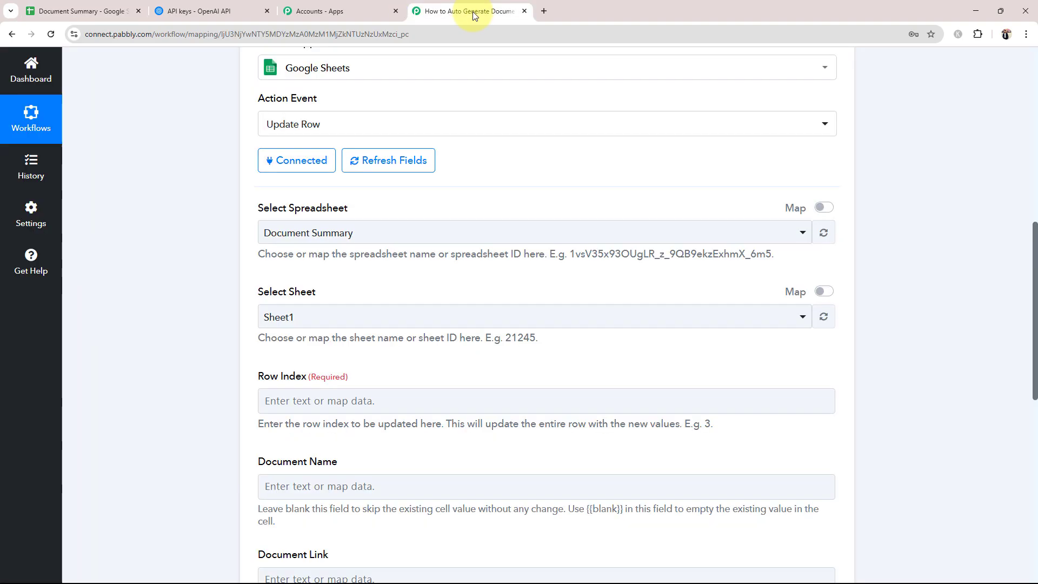
pyautogui.click(292, 323)
pyautogui.click(289, 378)
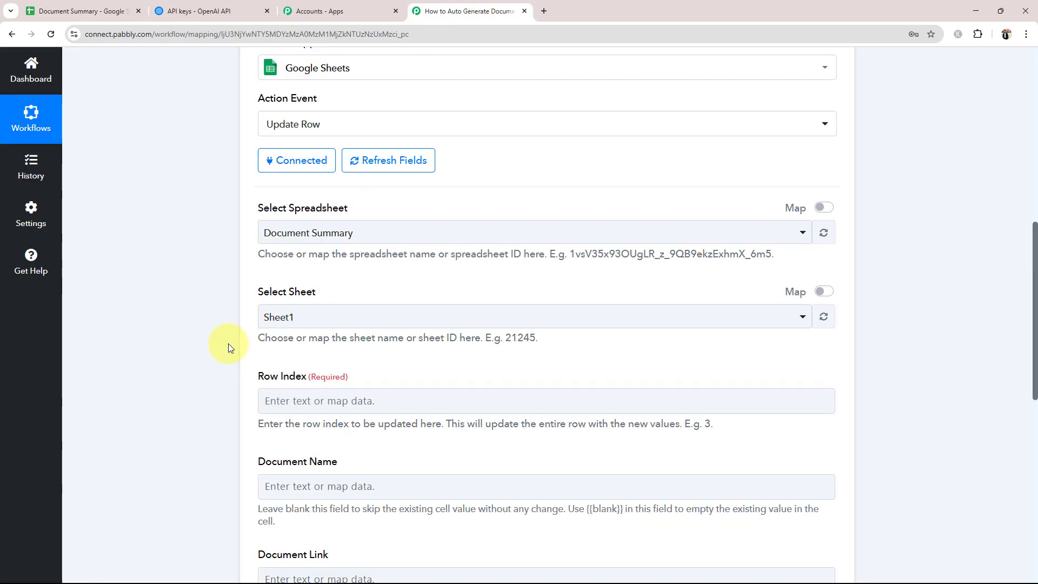
# Examine the required Row Index field and compare it with the row numbers, document cells and Summary cell in the spreadsheet.
pyautogui.scroll(-3, 228, 343)
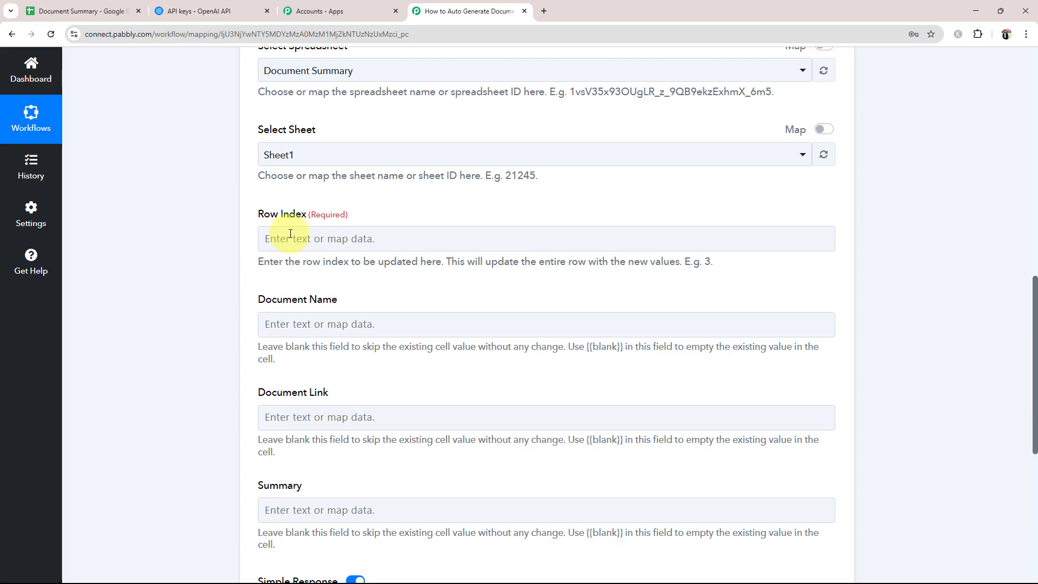
pyautogui.moveTo(257, 216); pyautogui.dragTo(232, 216)
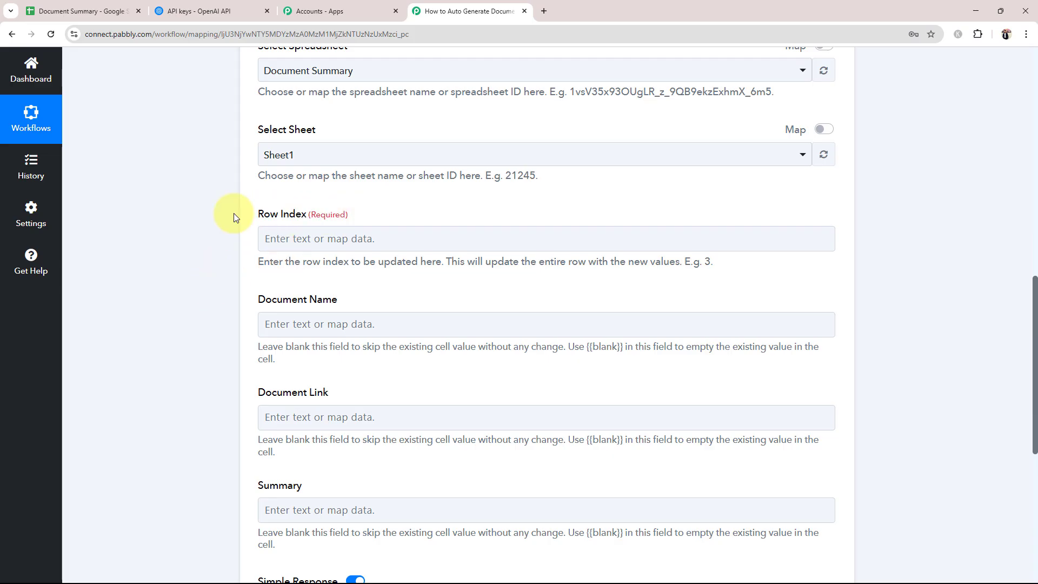
pyautogui.click(104, 6)
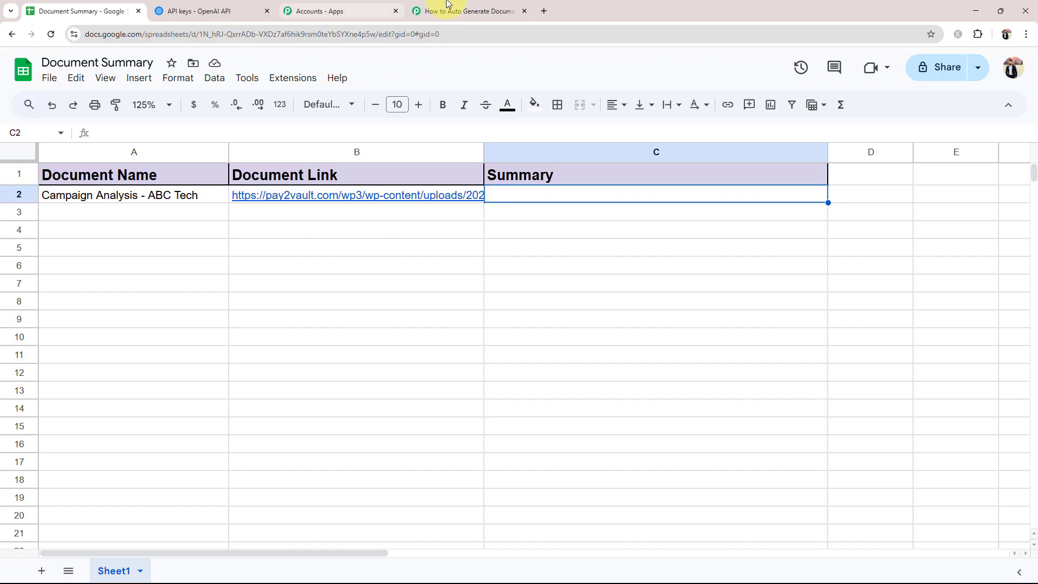
pyautogui.click(422, 11)
pyautogui.click(288, 250)
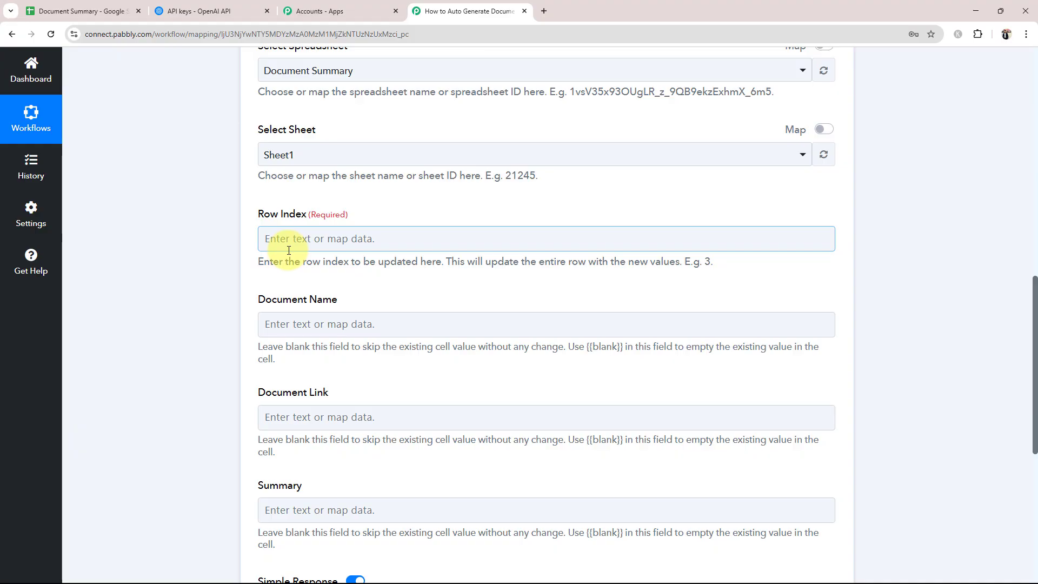
pyautogui.click(88, 6)
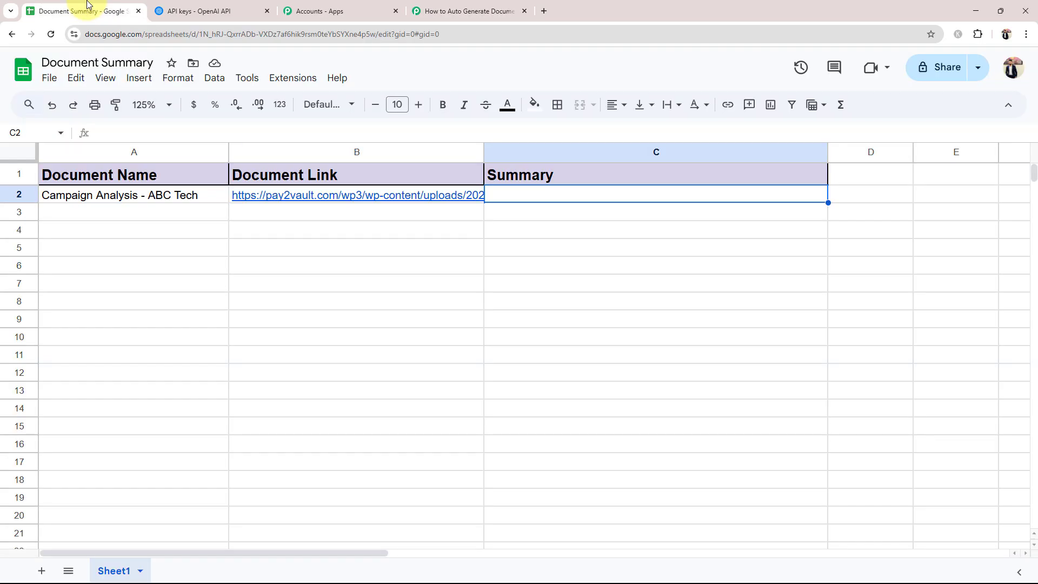
pyautogui.click(60, 215)
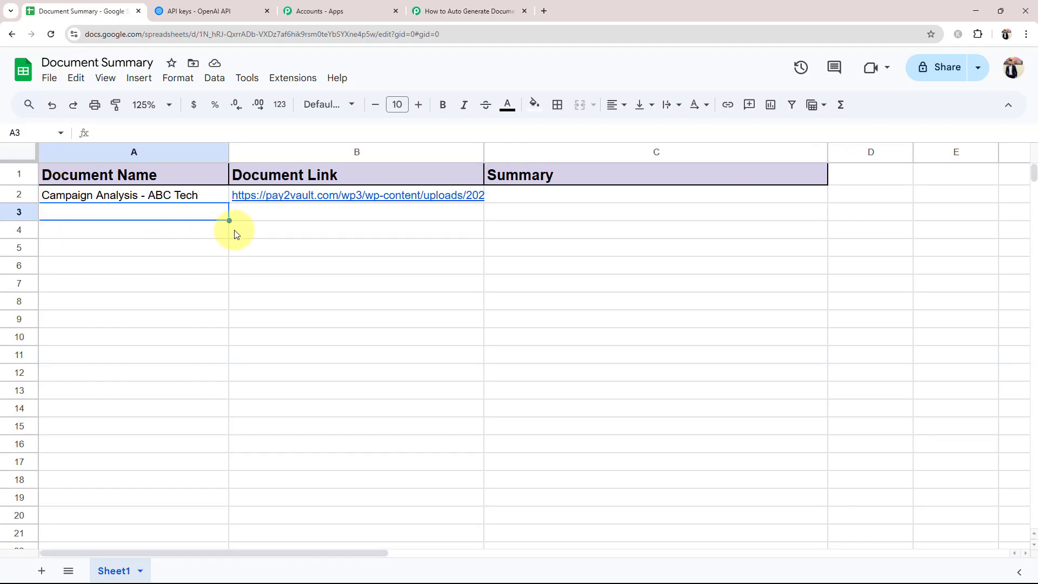
pyautogui.click(276, 217)
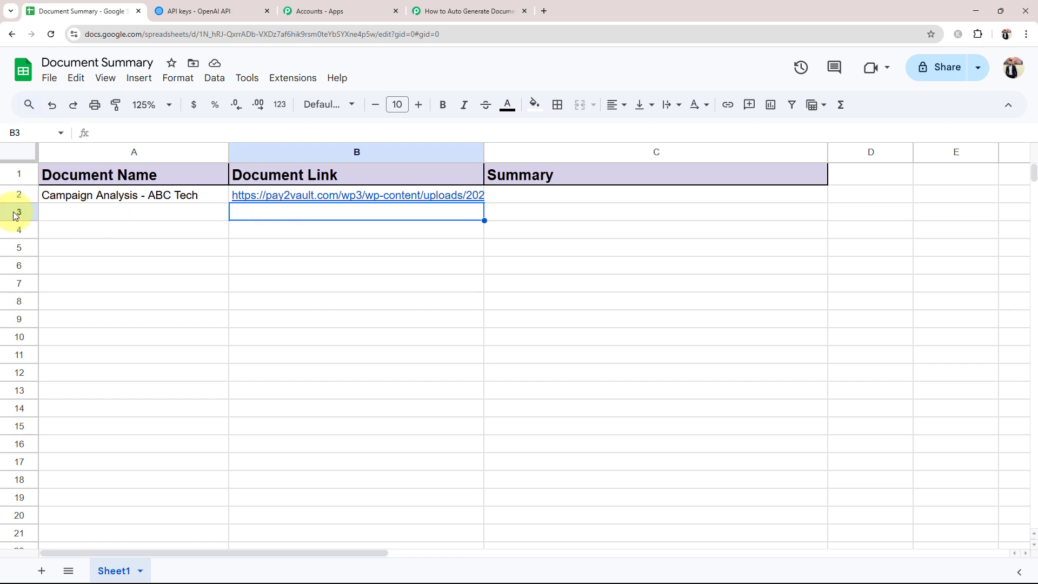
pyautogui.click(62, 199)
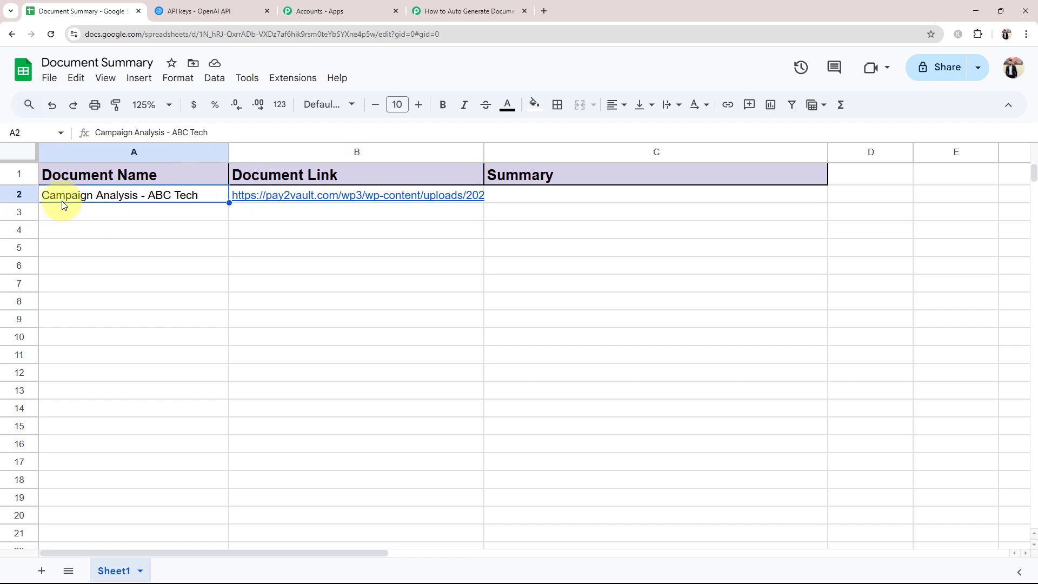
pyautogui.click(285, 199)
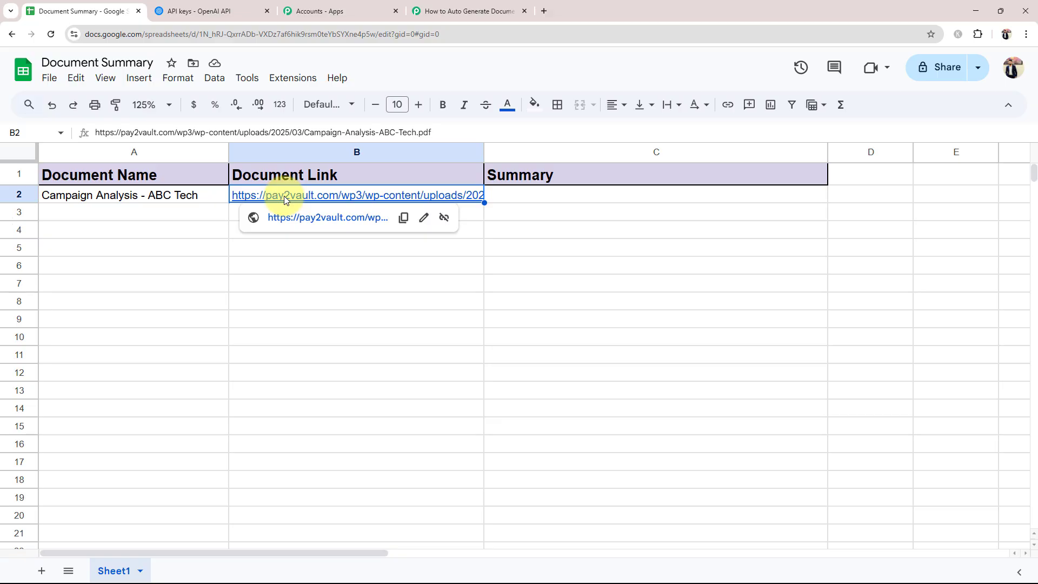
pyautogui.click(537, 195)
pyautogui.click(481, 11)
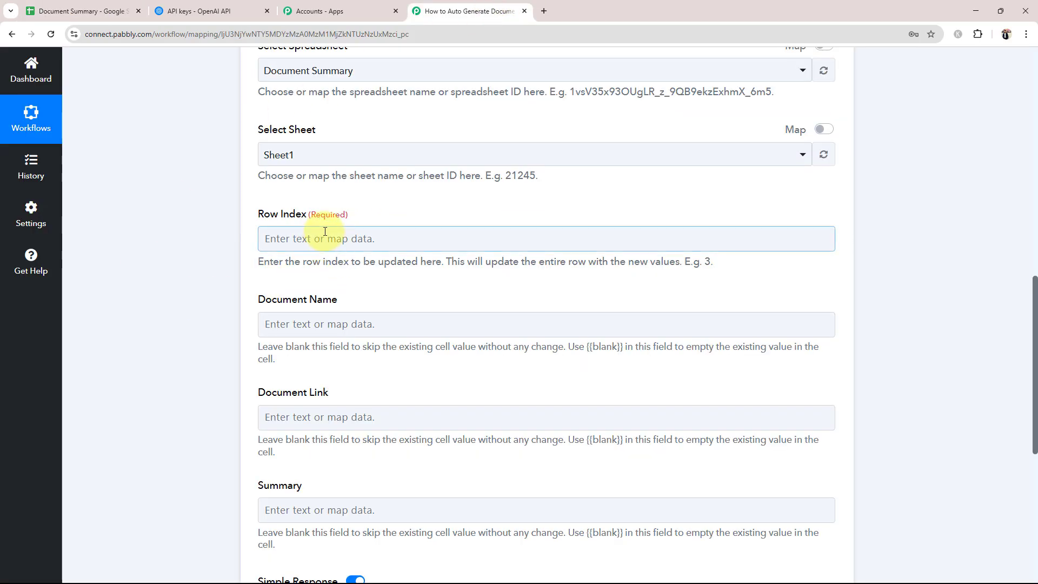
# Map the Row Index field to the RowIndex value from the Google Sheets trigger.
pyautogui.click(276, 238)
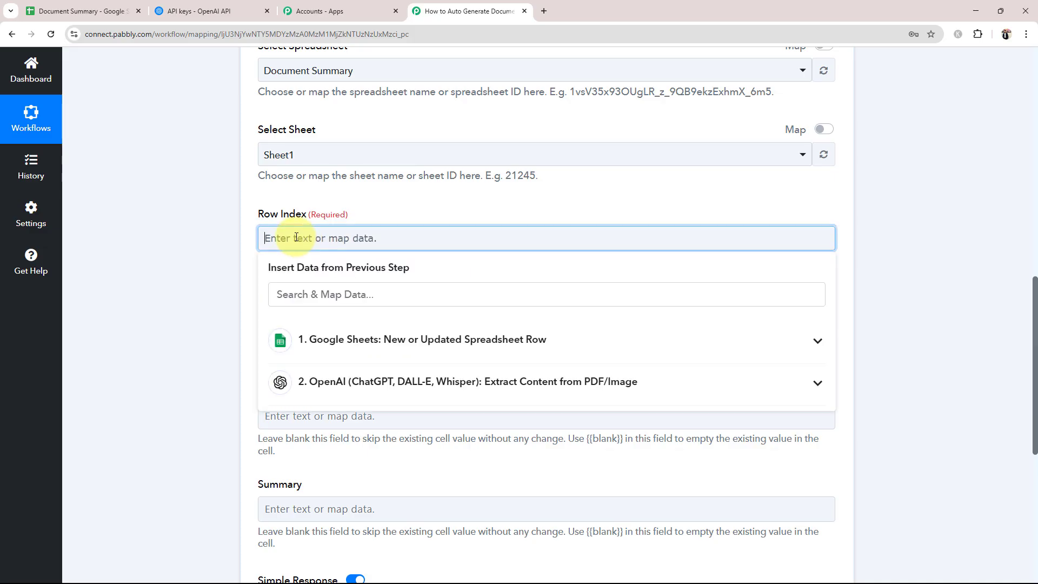
pyautogui.click(321, 341)
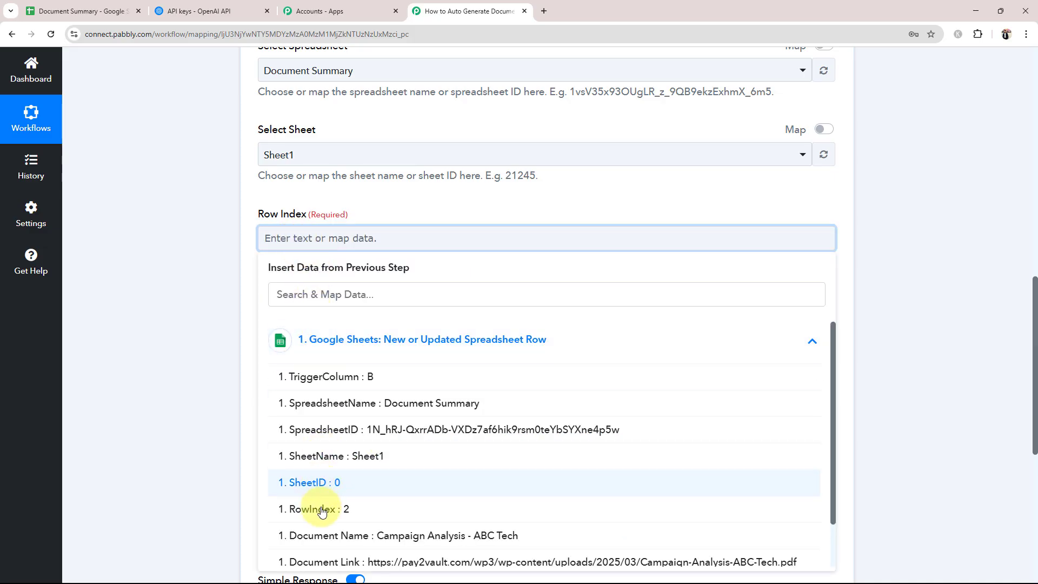
pyautogui.click(343, 569)
pyautogui.click(194, 324)
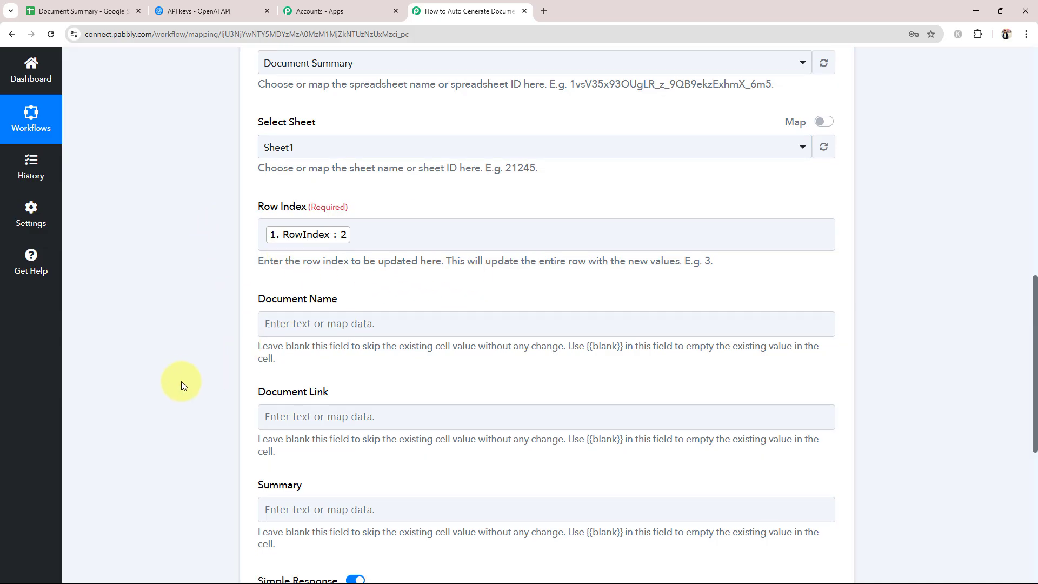
# Review the Document Name, Document Link and Summary fields of the Update Row action against the spreadsheet.
pyautogui.scroll(-3, 181, 383)
pyautogui.moveTo(259, 144); pyautogui.dragTo(425, 145)
pyautogui.moveTo(272, 236); pyautogui.dragTo(396, 232)
pyautogui.click(81, 12)
pyautogui.click(469, 11)
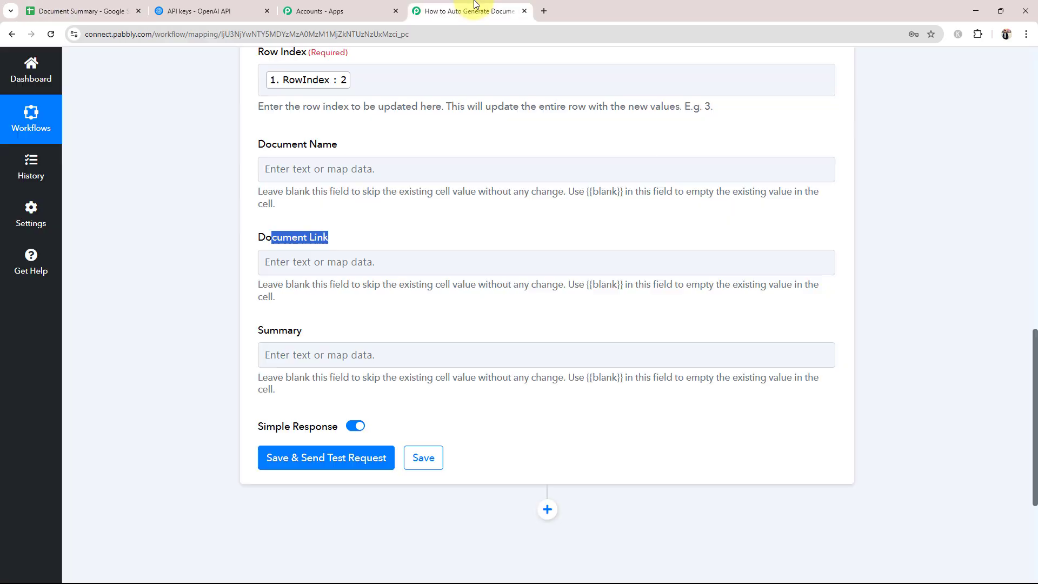
pyautogui.click(308, 377)
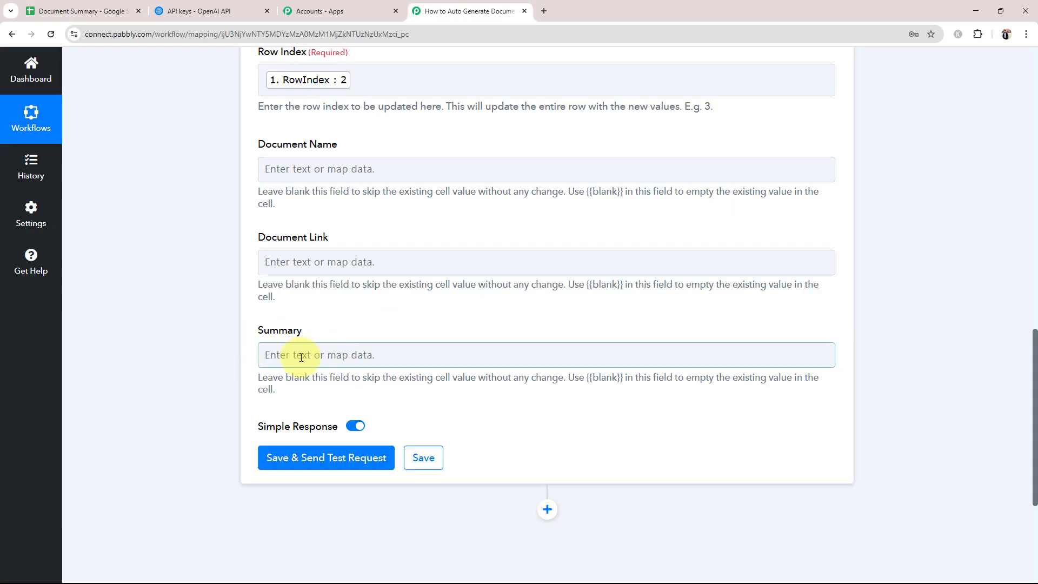
# Map the Update Row action's Summary field to the Choices 0 Message Content value from the OpenAI step.
pyautogui.scroll(-2, 220, 359)
pyautogui.click(290, 246)
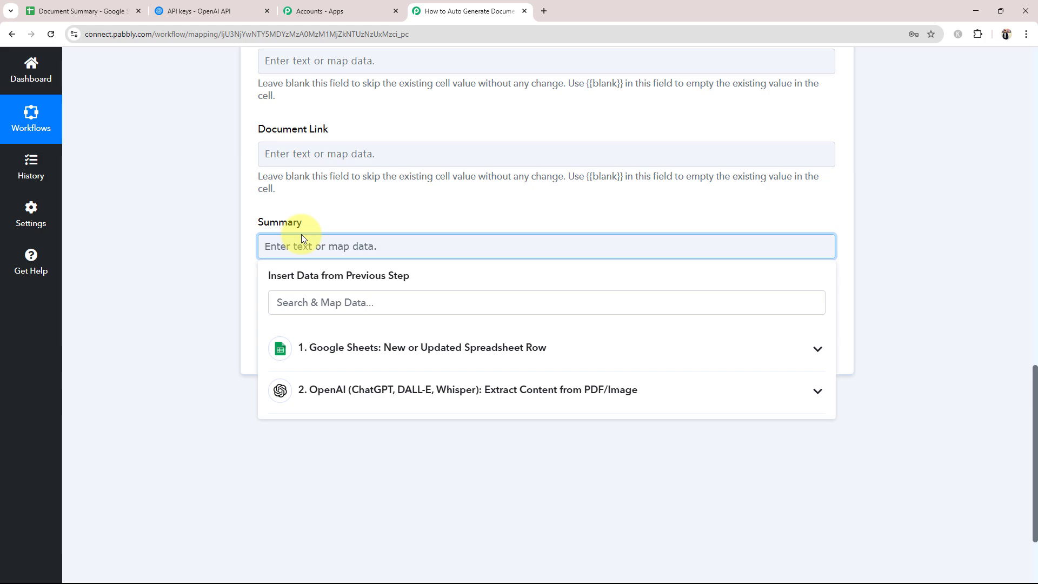
pyautogui.click(371, 388)
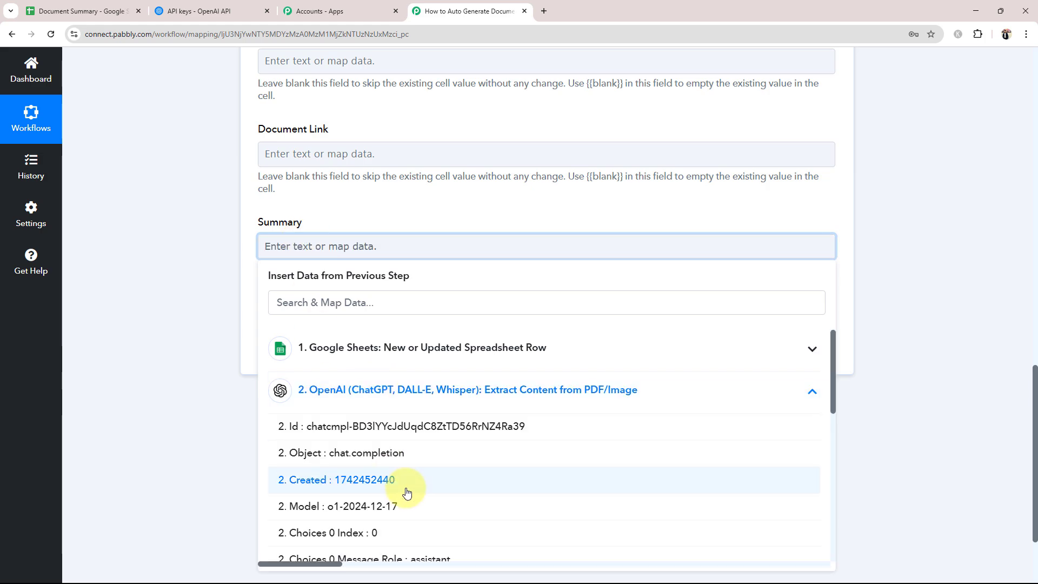
pyautogui.scroll(-4, 400, 551)
pyautogui.click(381, 425)
pyautogui.click(199, 284)
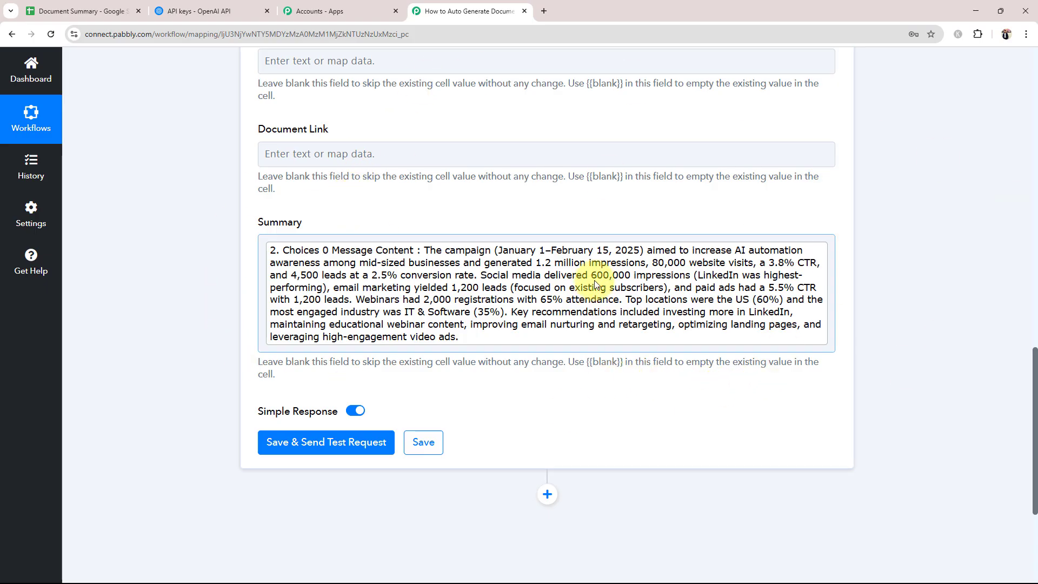
# Save the Update Row action with a test request and check the updated rows, columns and cells in its response.
pyautogui.click(269, 430)
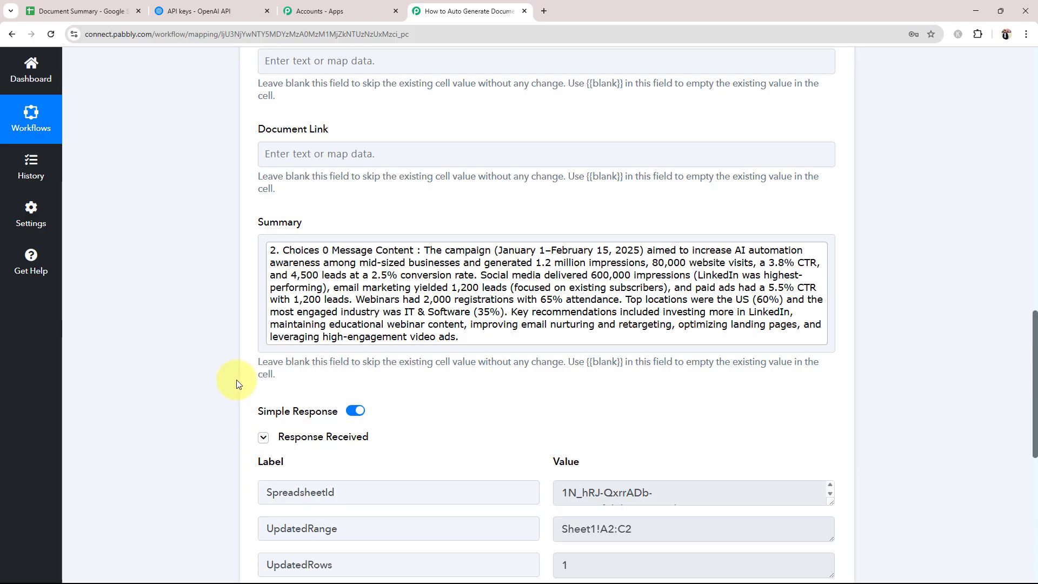
pyautogui.scroll(-3, 238, 384)
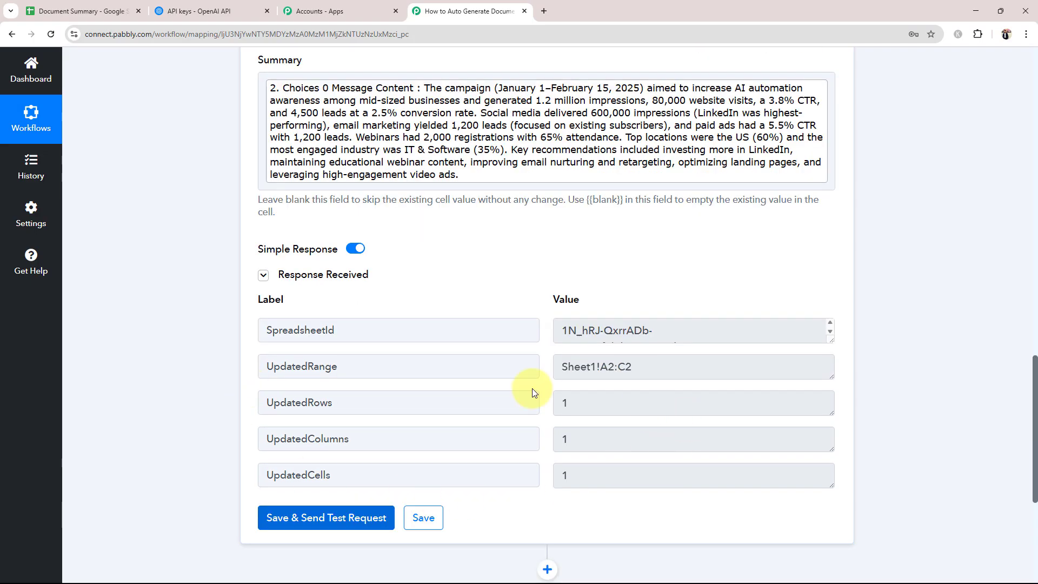
pyautogui.click(565, 470)
pyautogui.click(567, 433)
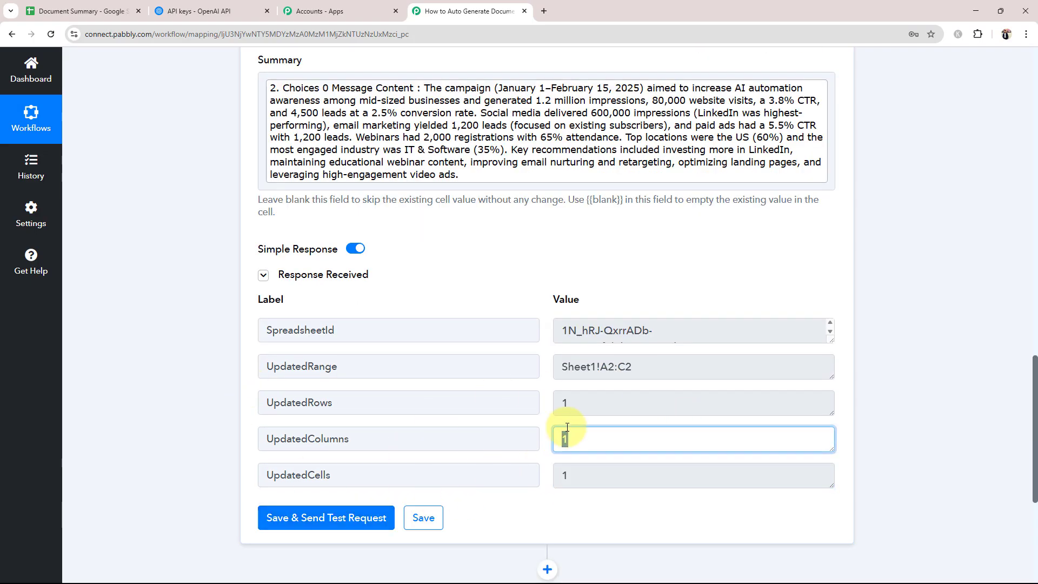
pyautogui.click(565, 403)
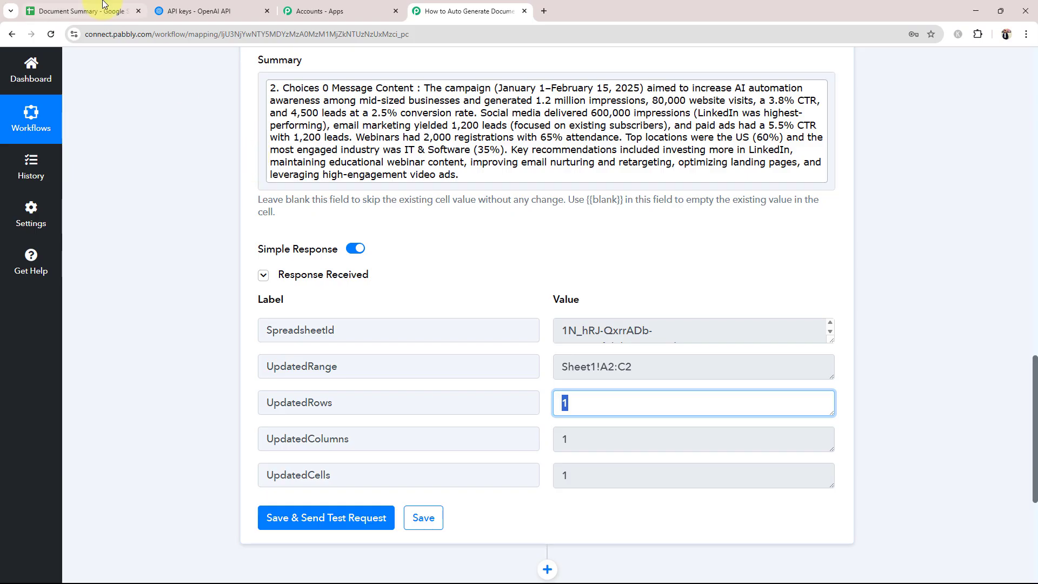
# Switch to the Document Summary spreadsheet and read the full text of the Campaign Analysis row's Summary cell C2.
pyautogui.click(81, 11)
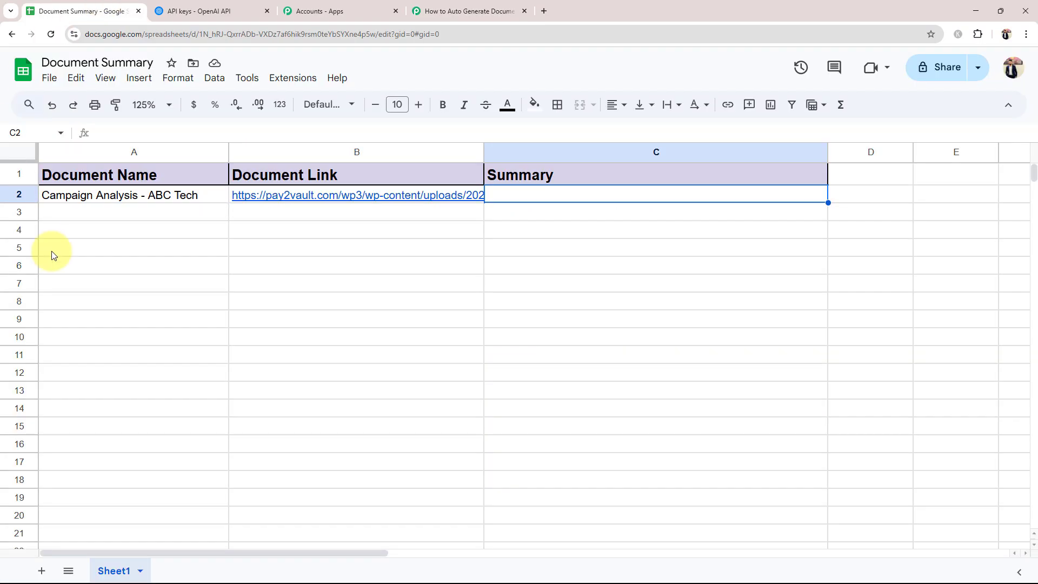
pyautogui.click(670, 248)
pyautogui.click(591, 197)
pyautogui.doubleClick(592, 197)
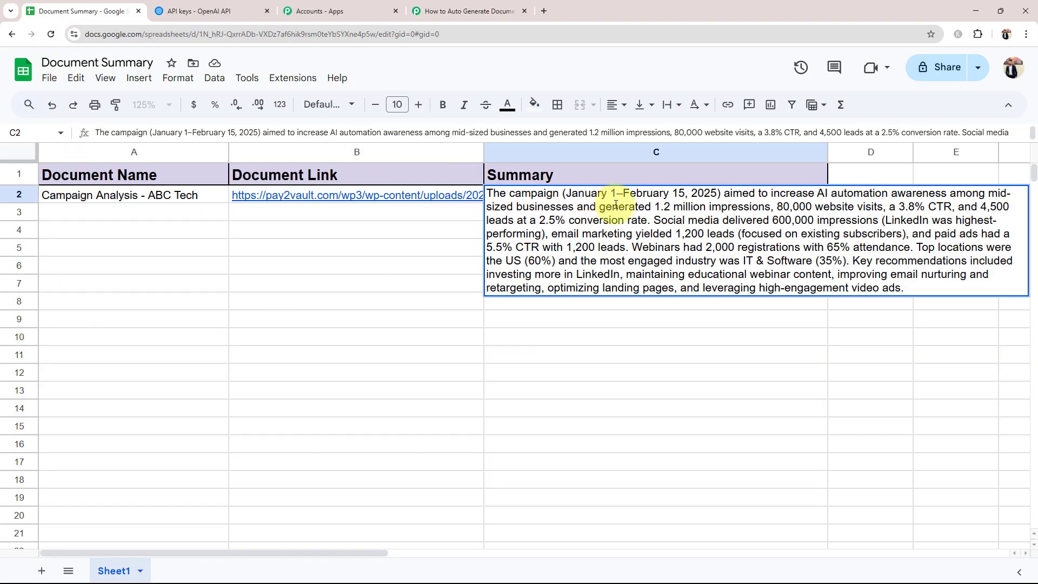
pyautogui.moveTo(487, 194); pyautogui.dragTo(563, 289)
pyautogui.click(359, 284)
pyautogui.moveTo(396, 205)
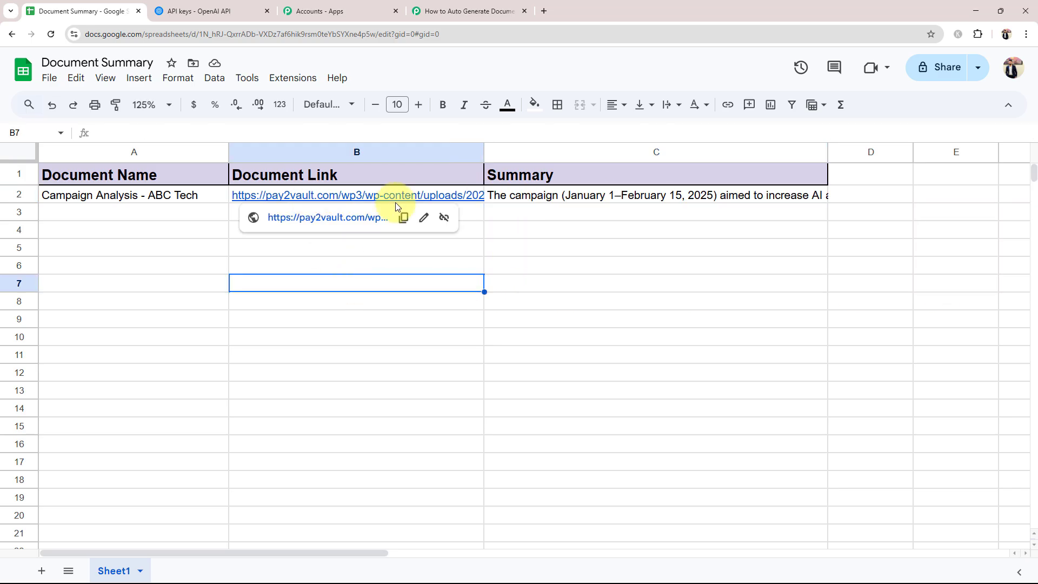
pyautogui.doubleClick(559, 198)
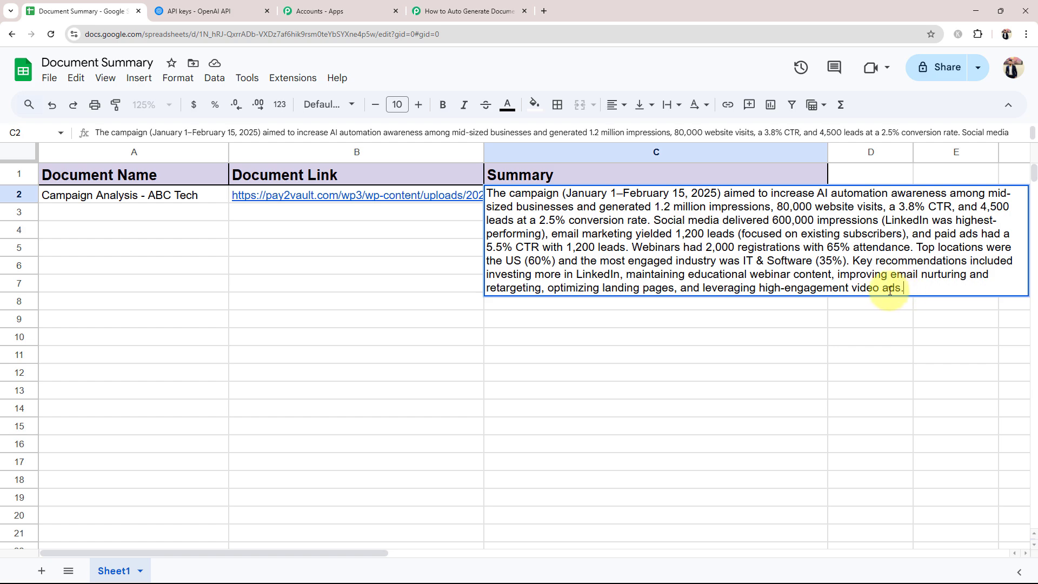
pyautogui.moveTo(889, 291); pyautogui.dragTo(487, 193)
pyautogui.click(235, 301)
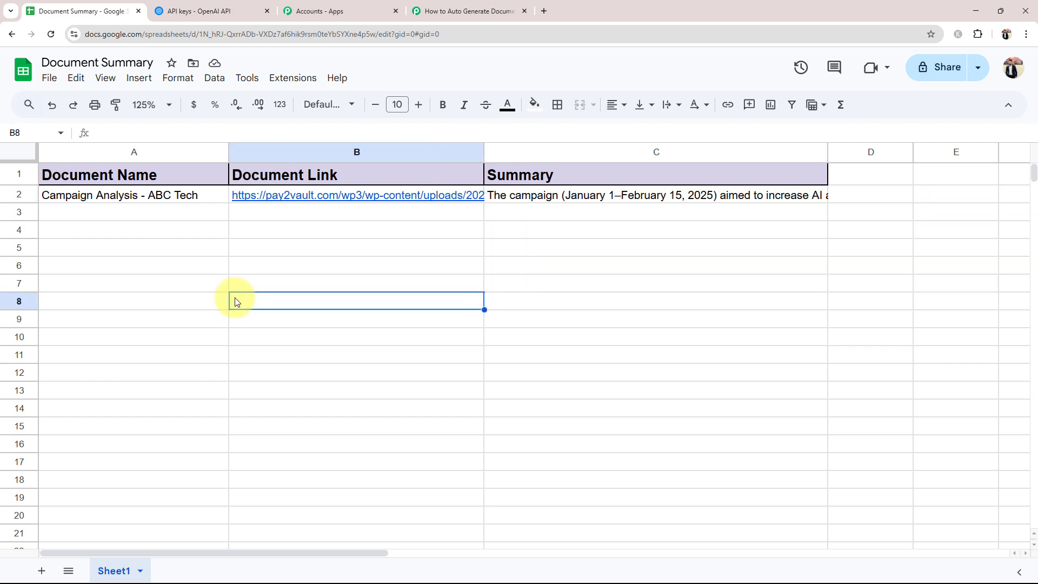
# Return to the Pabbly Connect workflow, collapse the Update Row action and review the trigger and both actions.
pyautogui.click(427, 11)
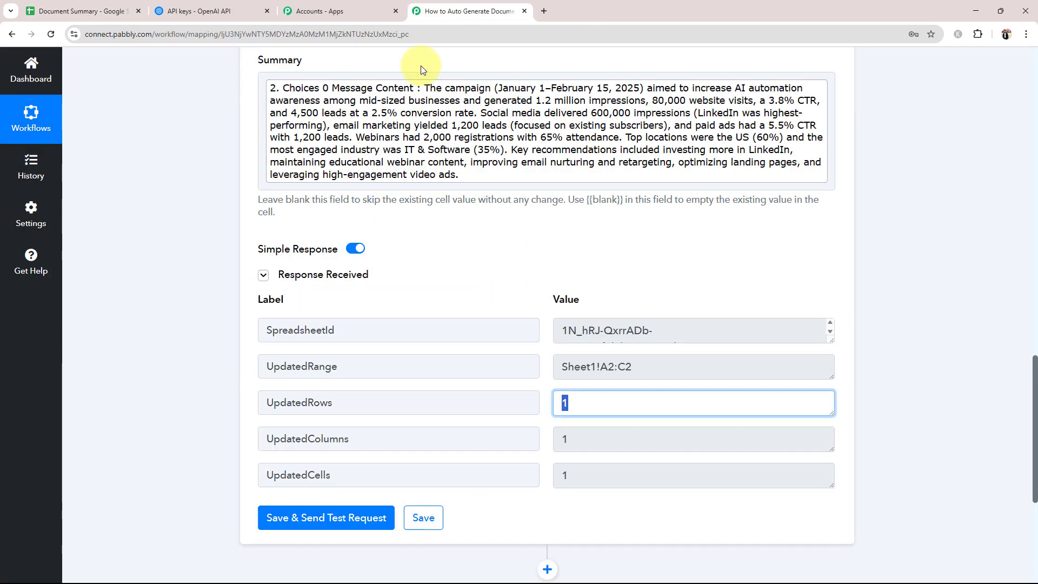
pyautogui.moveTo(1034, 471); pyautogui.dragTo(1035, 265)
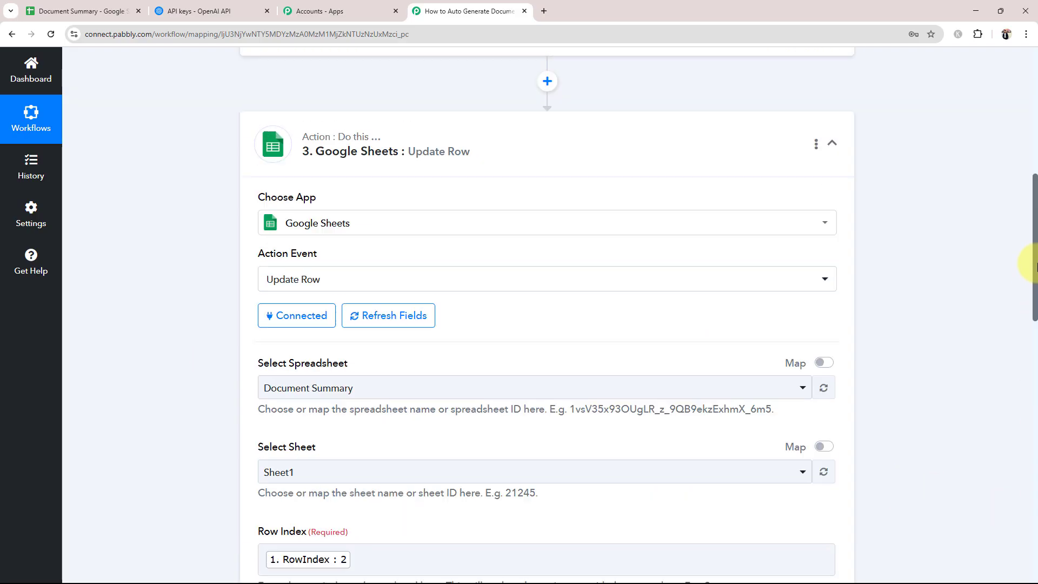
pyautogui.click(385, 168)
pyautogui.scroll(3, 186, 342)
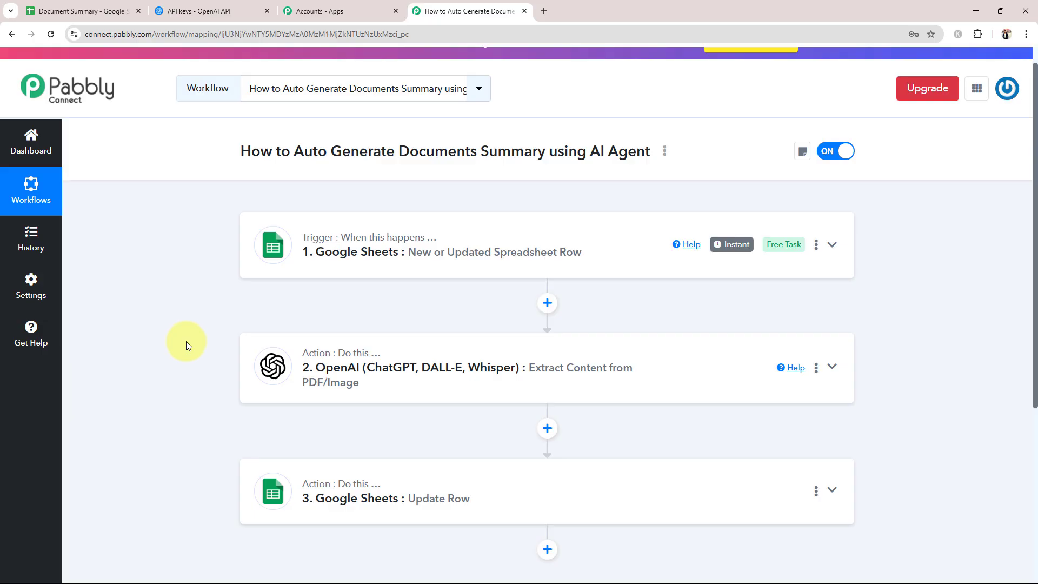
# Enter Client Report - ABC Tech as the document name in row 3 of the Document Summary spreadsheet.
pyautogui.click(81, 11)
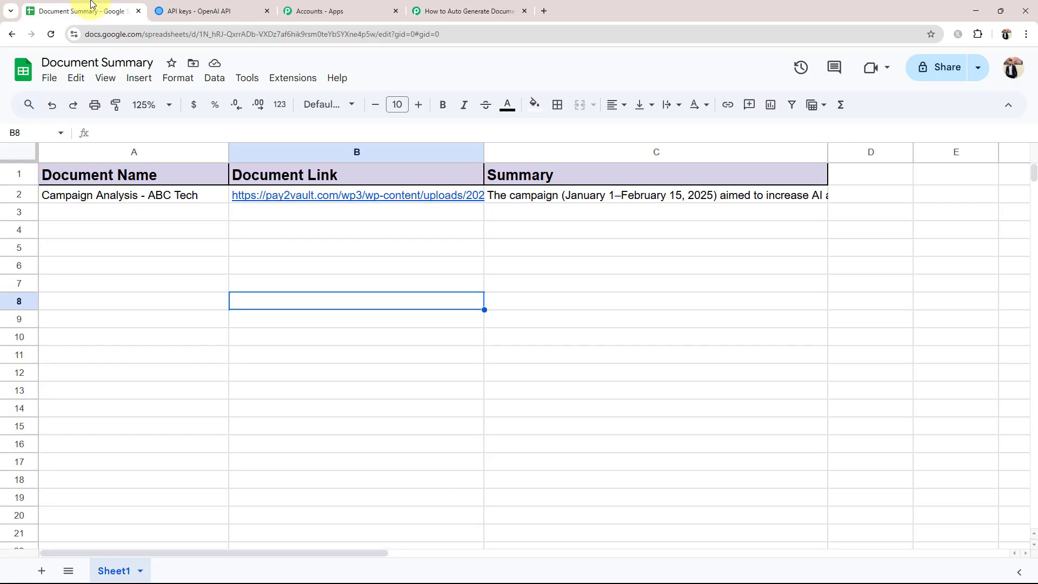
pyautogui.click(310, 216)
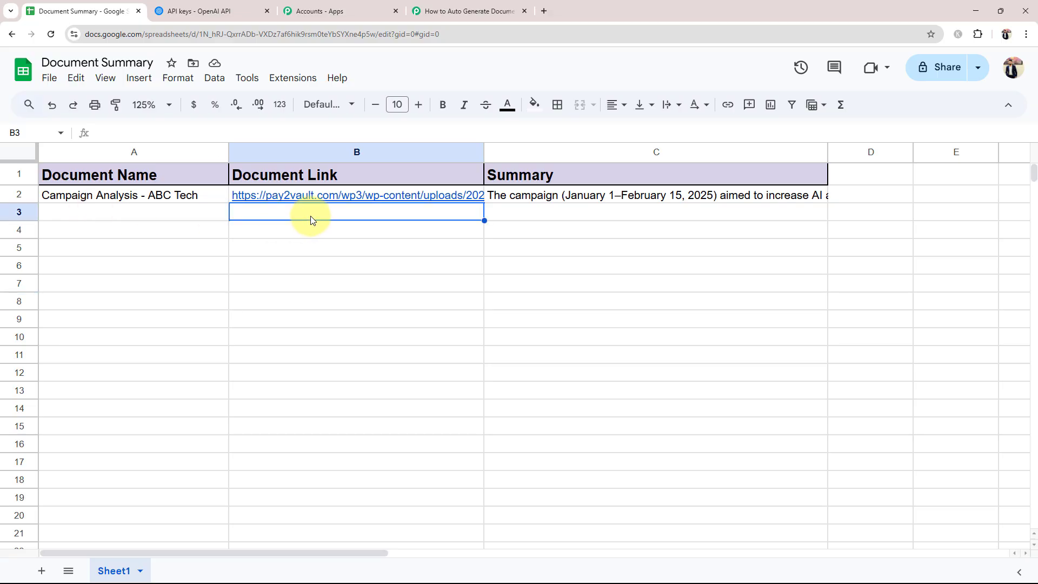
pyautogui.click(147, 214)
pyautogui.click(243, 214)
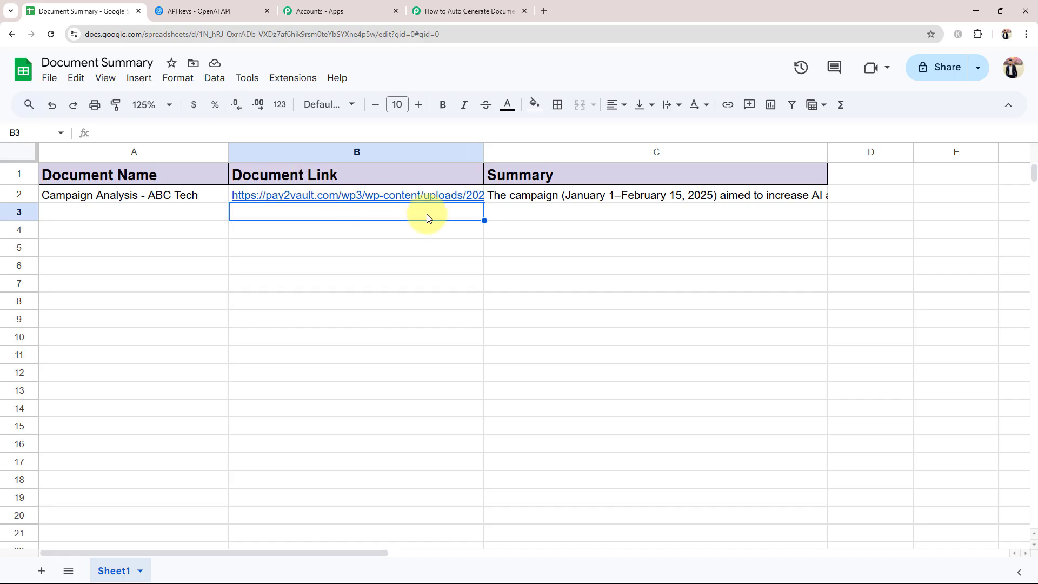
pyautogui.click(548, 219)
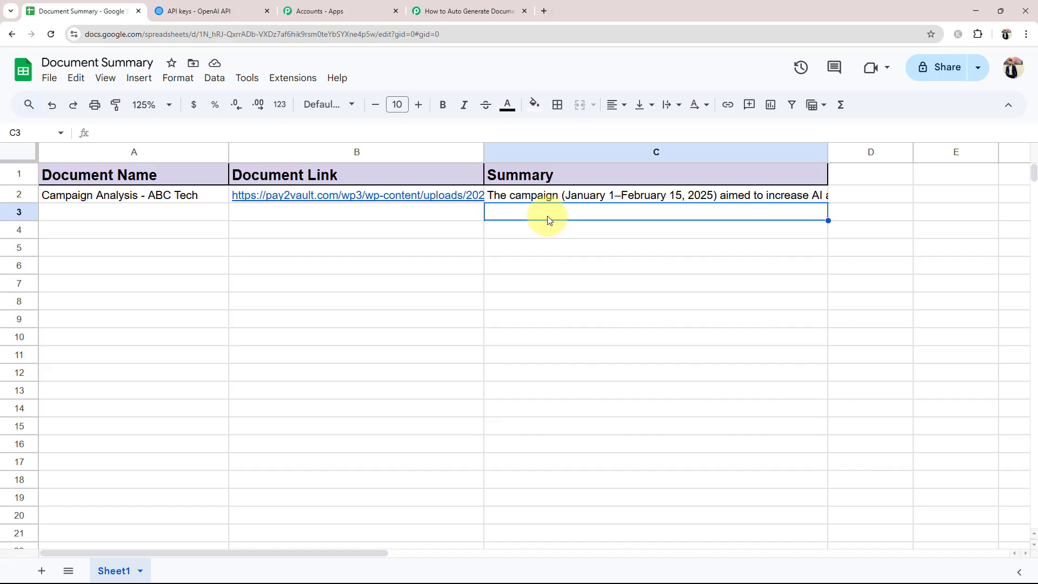
pyautogui.click(70, 217)
pyautogui.click(276, 213)
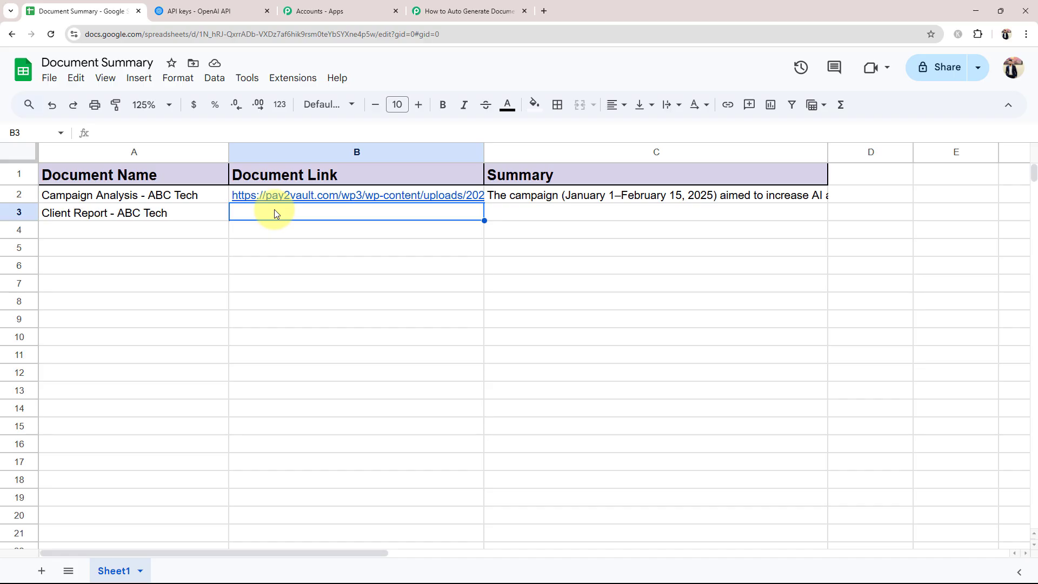
pyautogui.doubleClick(275, 213)
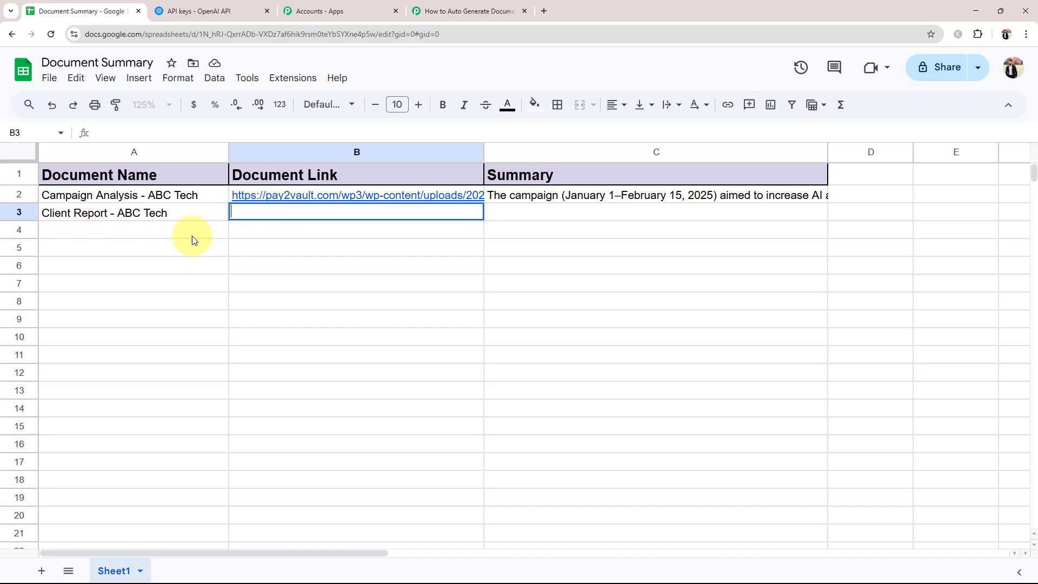
pyautogui.write('https://pay2vault.com/wp3/wp-content/uploads/2025/03/Client-Report-ABC-Tech.pdf')
pyautogui.click(212, 283)
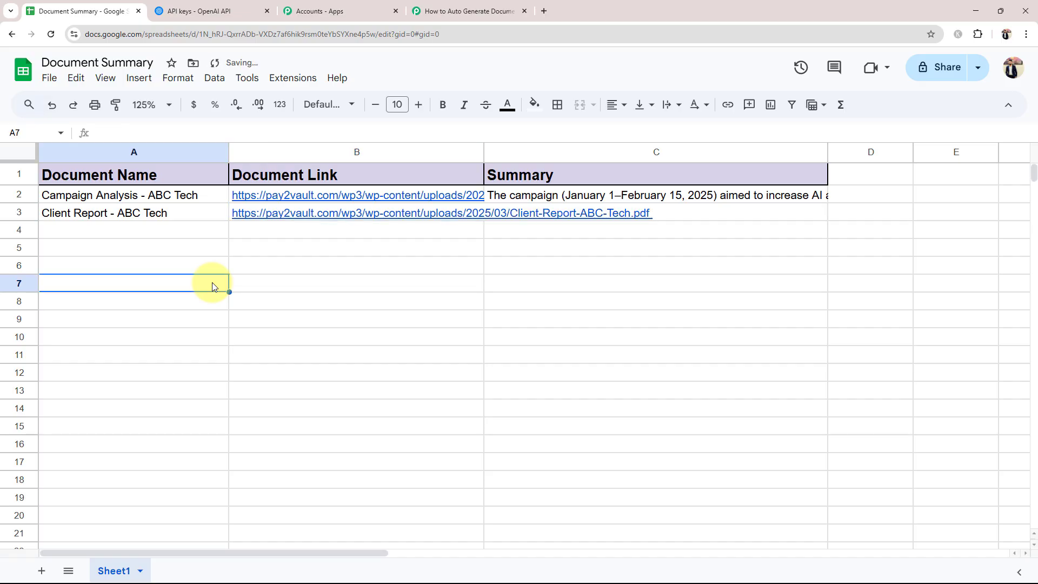
# Set the text wrapping of row 3's Document Link and Summary cells to Clip.
pyautogui.click(453, 211)
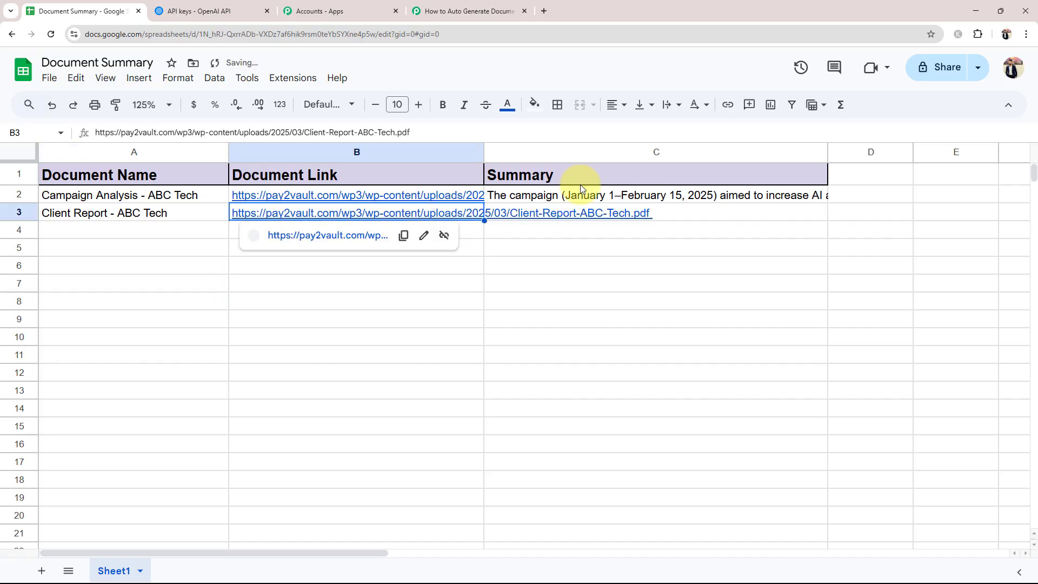
pyautogui.click(671, 105)
pyautogui.click(691, 132)
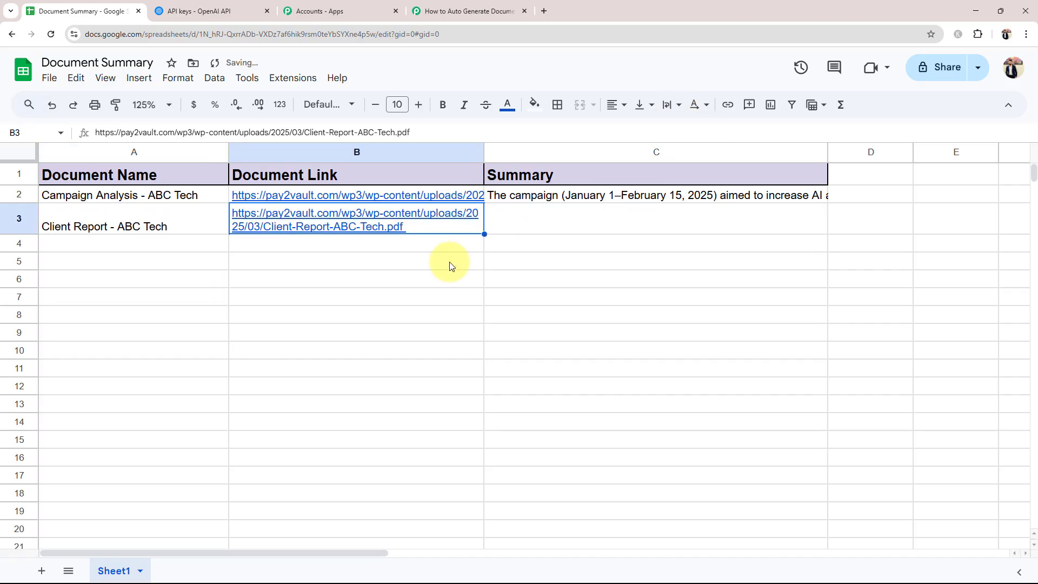
pyautogui.click(670, 105)
pyautogui.click(712, 131)
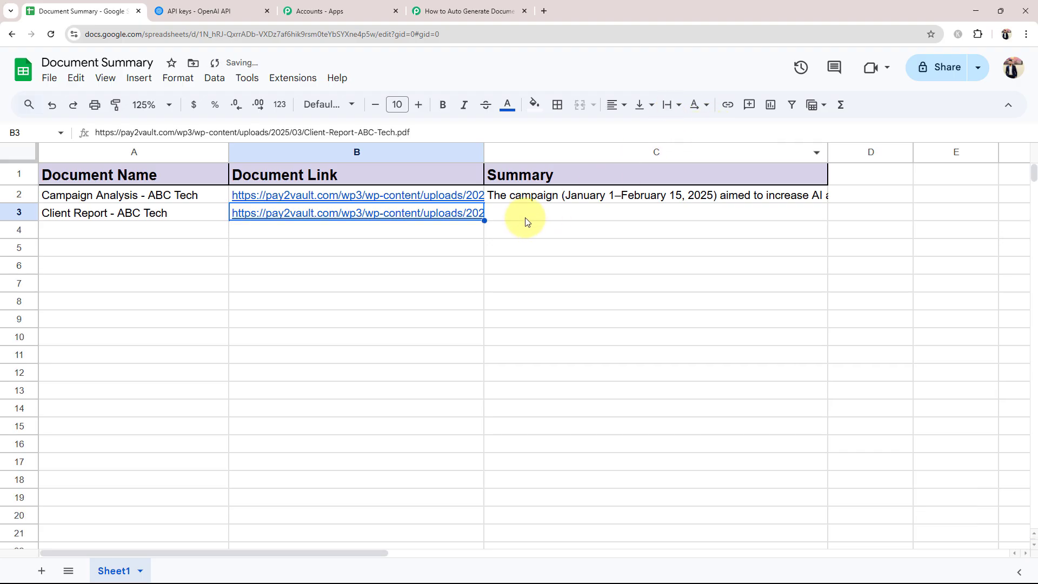
pyautogui.click(524, 217)
pyautogui.click(671, 104)
pyautogui.click(720, 130)
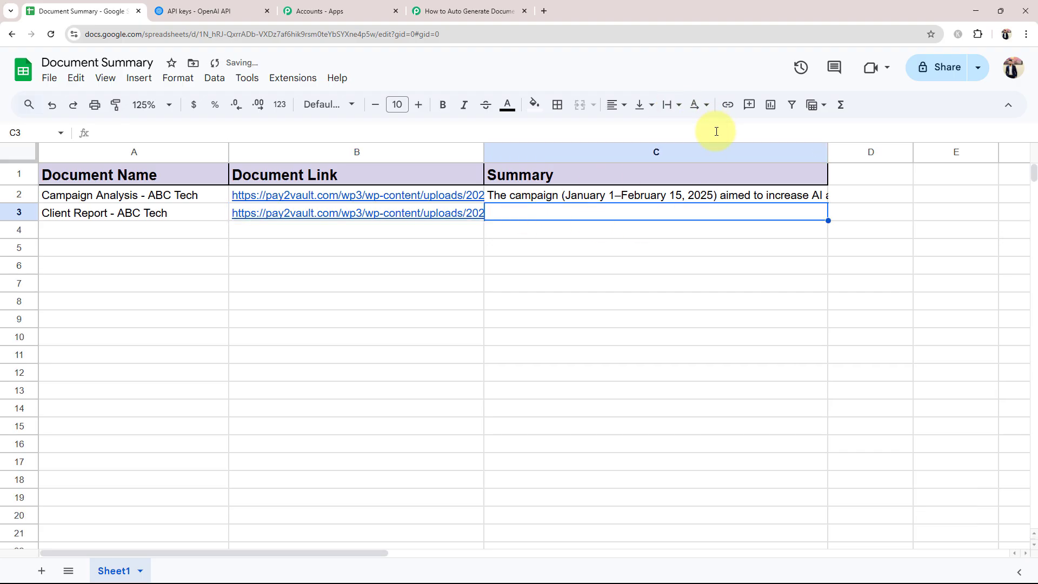
pyautogui.click(362, 298)
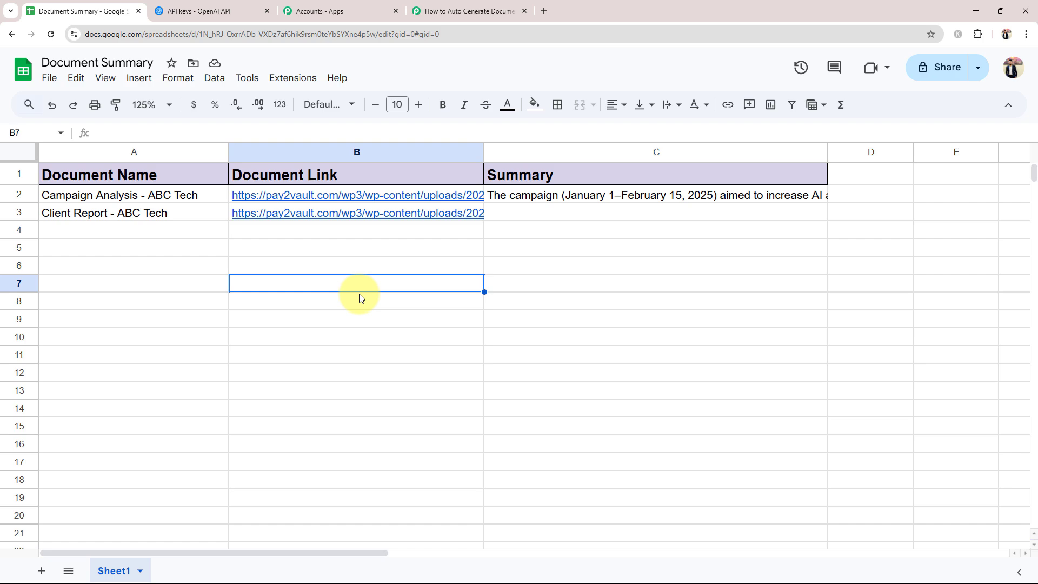
# Read through the summary written for the Client Report row in cell C3 and return to the Pabbly Connect workflow.
pyautogui.scroll(-5, 411, 379)
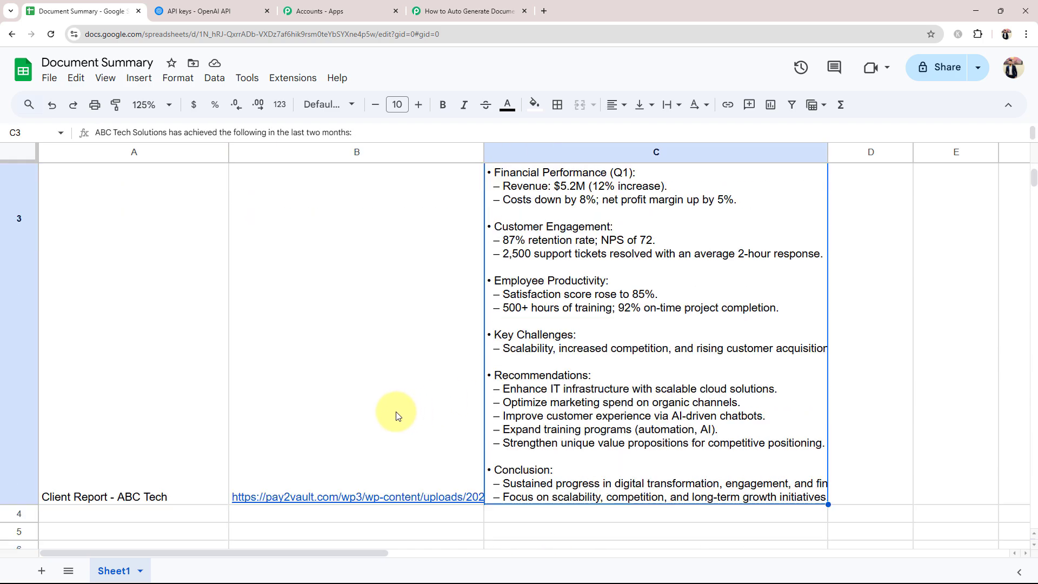
pyautogui.scroll(10, 379, 292)
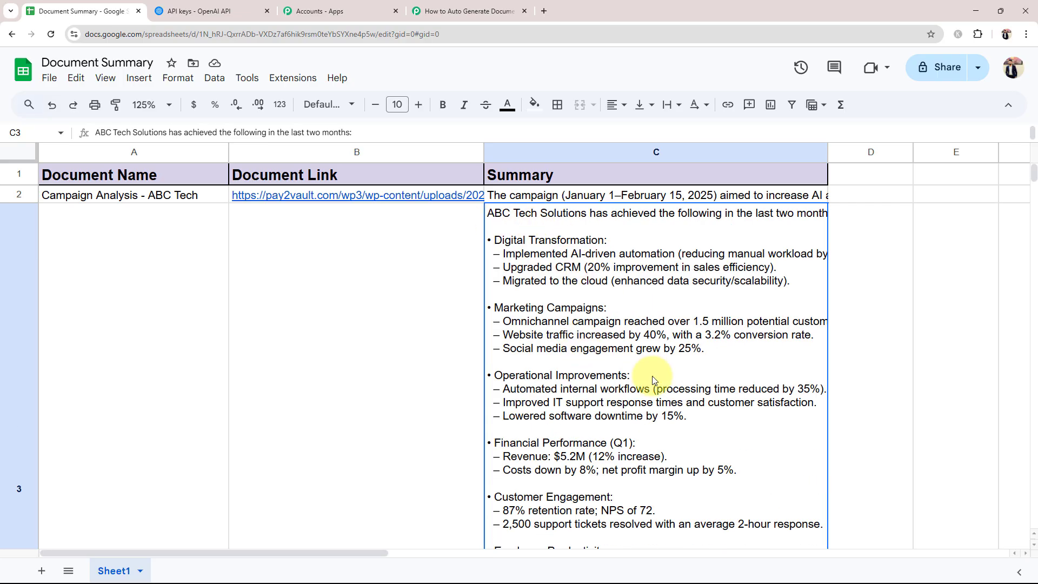
pyautogui.scroll(-10, 644, 384)
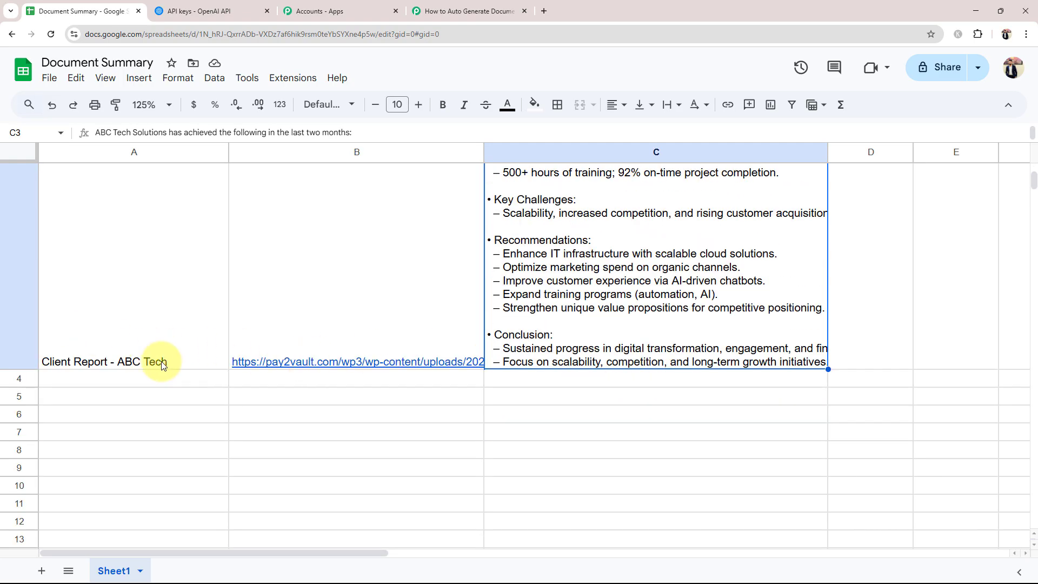
pyautogui.click(150, 316)
pyautogui.click(444, 12)
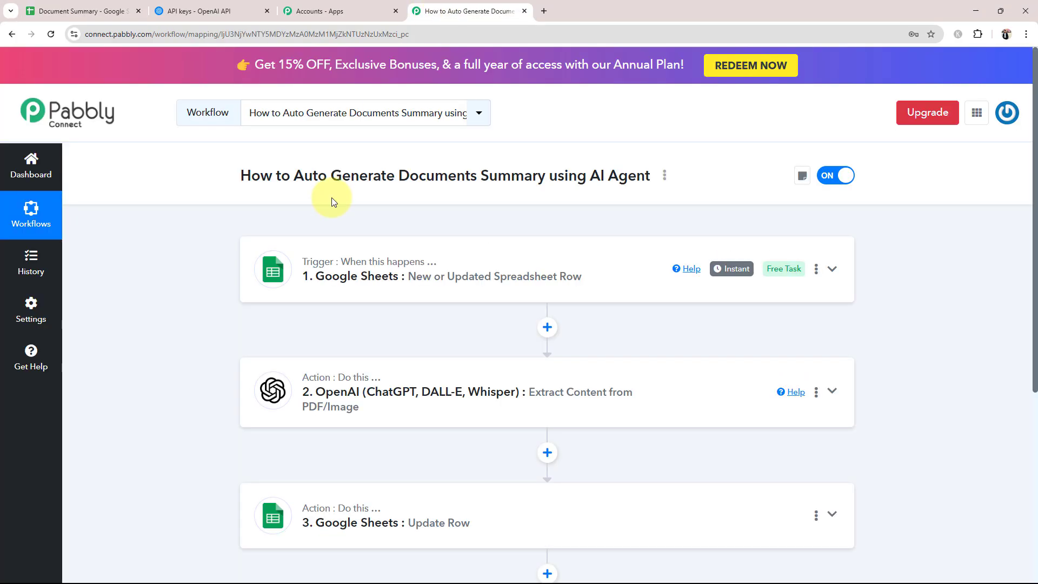